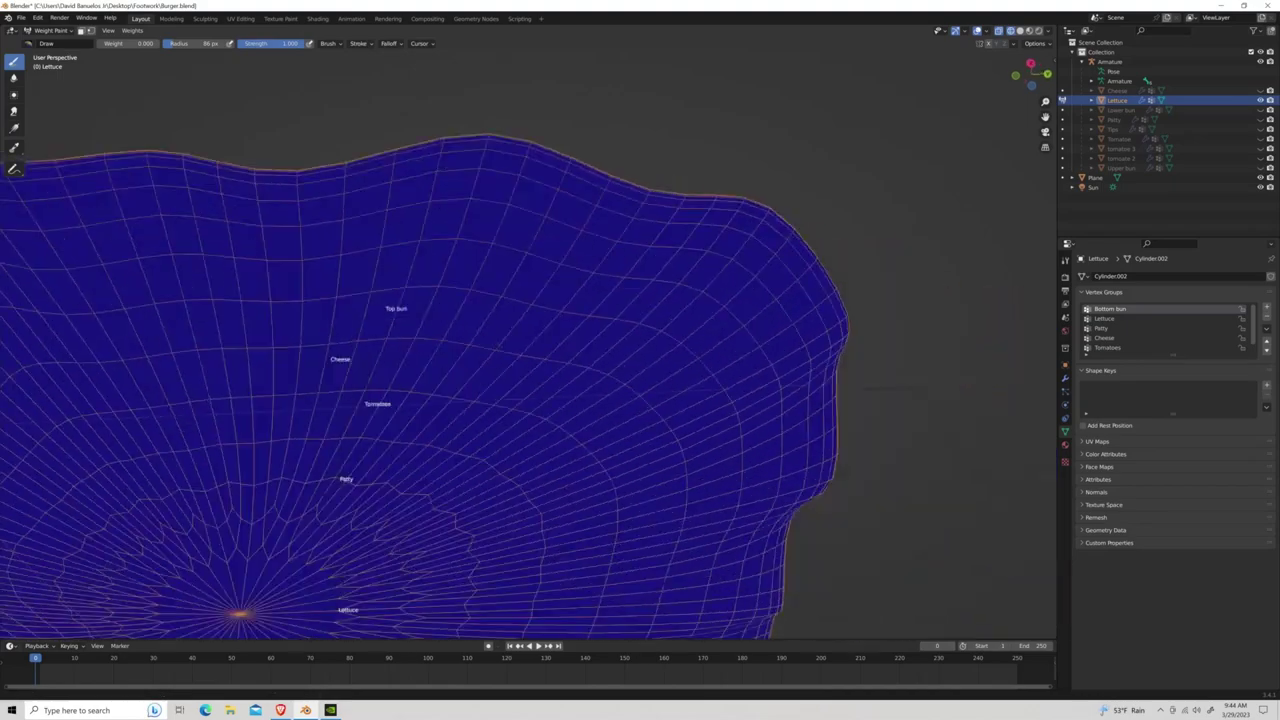
# Put the armature in Pose Mode and test-move the Bottom bun bone, cancelling each try.
pyautogui.scroll(-5, 665, 405)
pyautogui.click(46, 42)
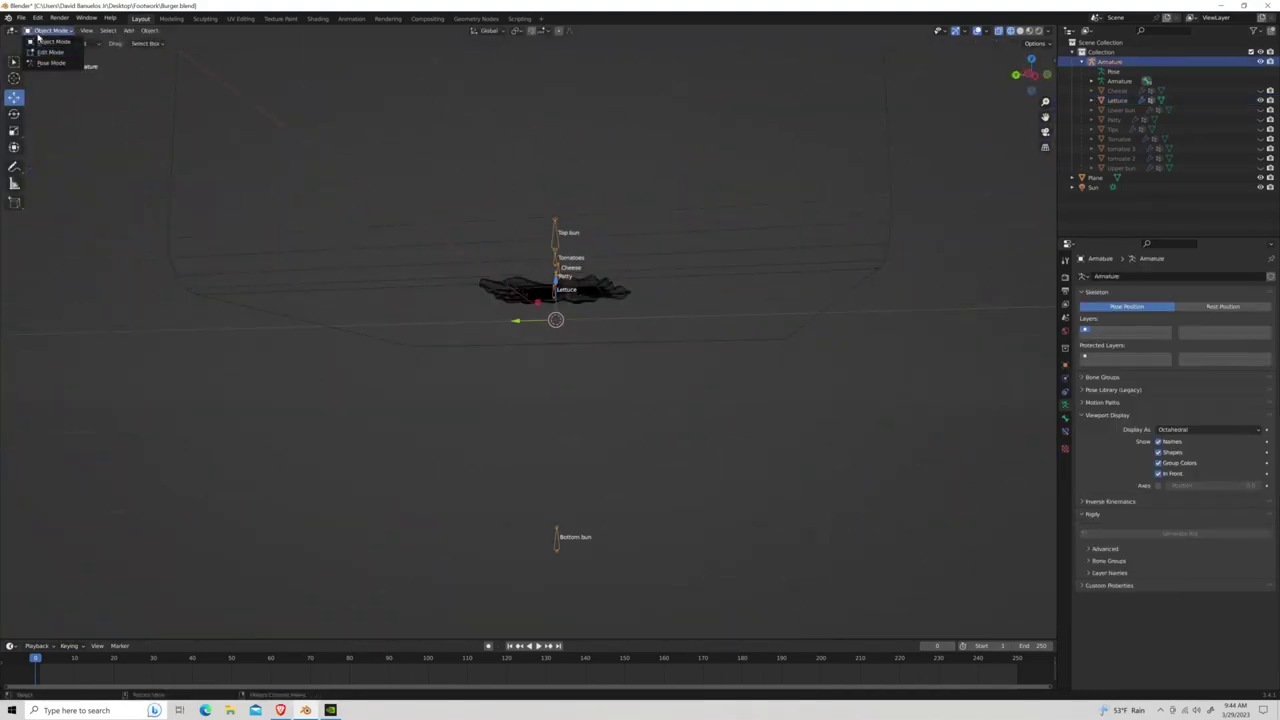
pyautogui.press('n')
pyautogui.press('g')
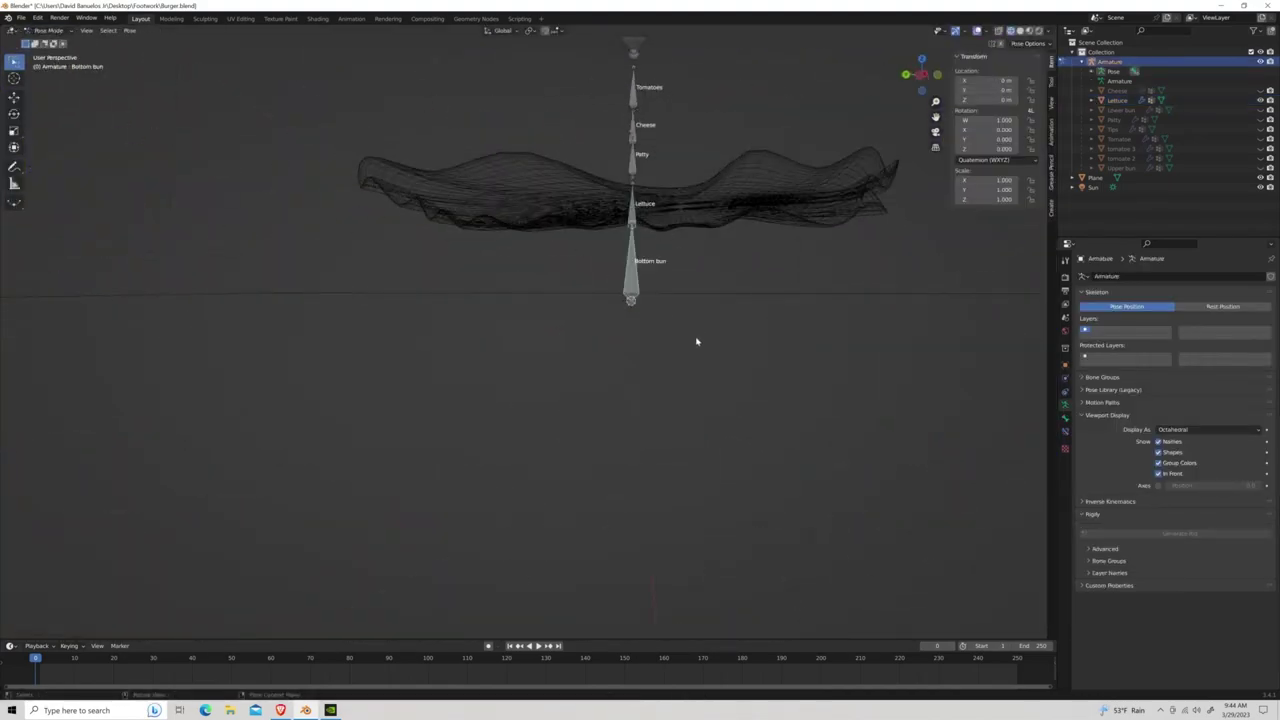
pyautogui.press('Escape')
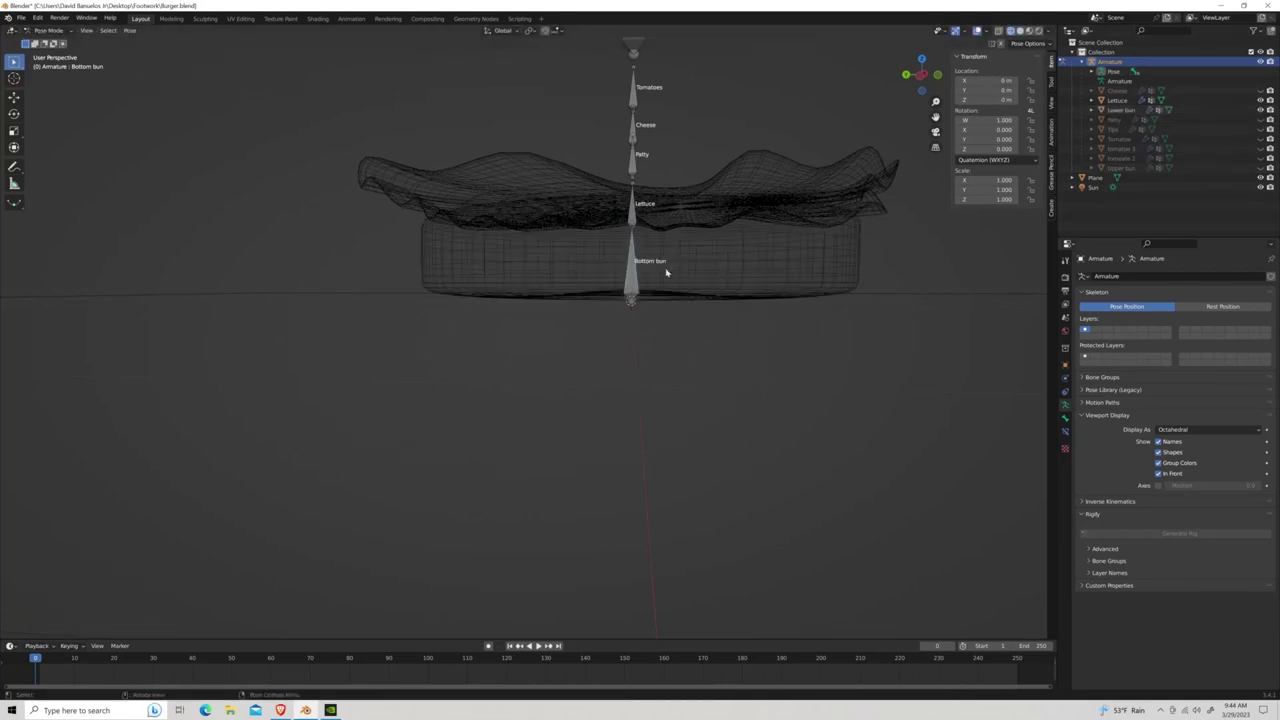
pyautogui.press('g')
pyautogui.press('Escape')
pyautogui.moveTo(666, 272)
pyautogui.mouseDown(button='middle')
pyautogui.moveTo(660, 357)
pyautogui.moveTo(190, 130)
pyautogui.mouseUp(button='middle')
# Inspect the bottom bun mesh's weights in Weight Paint from above.
pyautogui.hotkey('ctrl', 'Tab')
pyautogui.click(660, 357)
pyautogui.hotkey('ctrl', 'Tab')
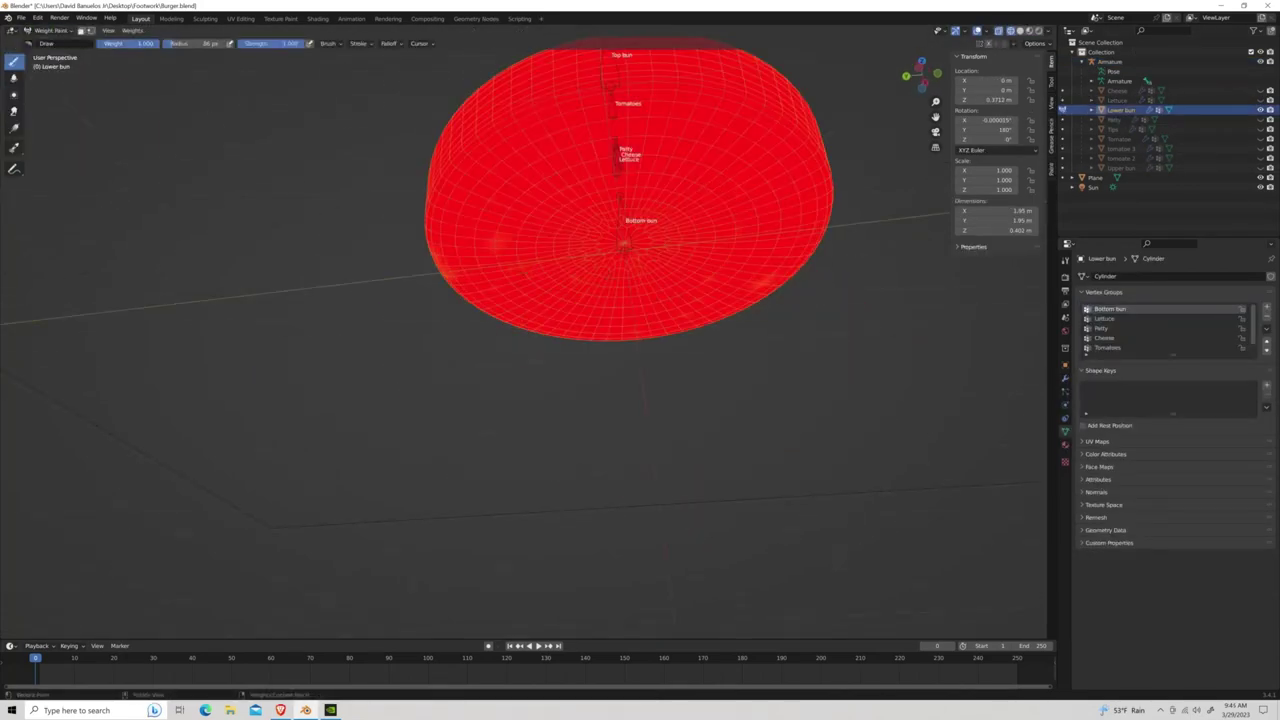
pyautogui.moveTo(620, 80); pyautogui.dragTo(622, 156, button='middle')
pyautogui.hotkey('ctrl', 'Tab')
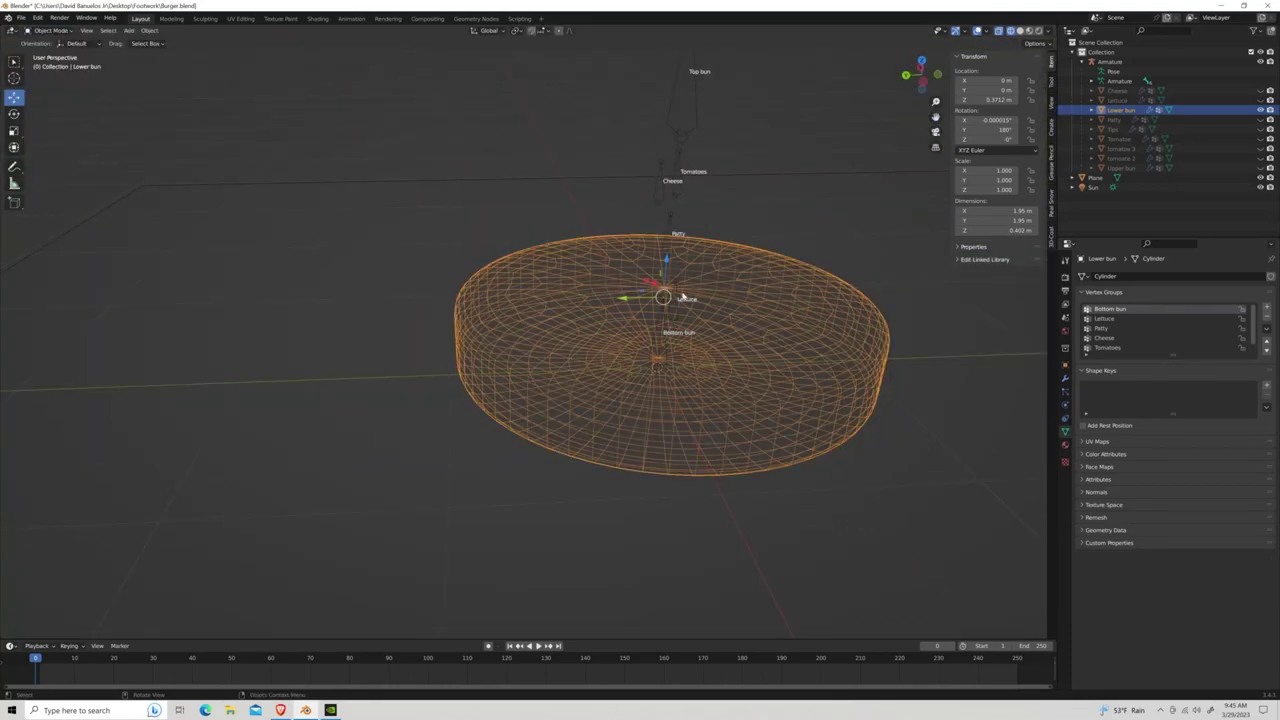
# Delete the ground Plane with X.
pyautogui.click(726, 143)
pyautogui.scroll(-3, 389, 175)
pyautogui.click(389, 172)
pyautogui.press('x')
pyautogui.click(389, 172)
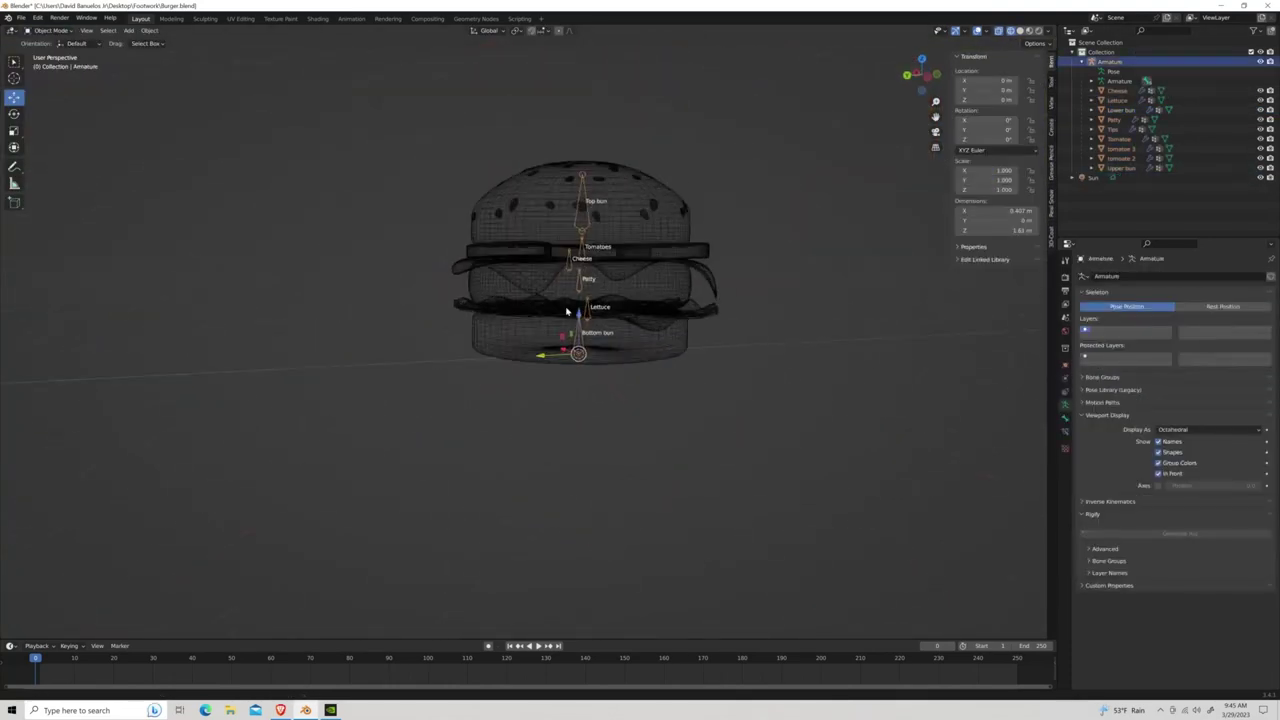
# Lower the Bottom bun bone along Z in Pose Mode with G Z.
pyautogui.hotkey('ctrl', 'Tab')
pyautogui.click(556, 395)
pyautogui.press('g')
pyautogui.press('z')
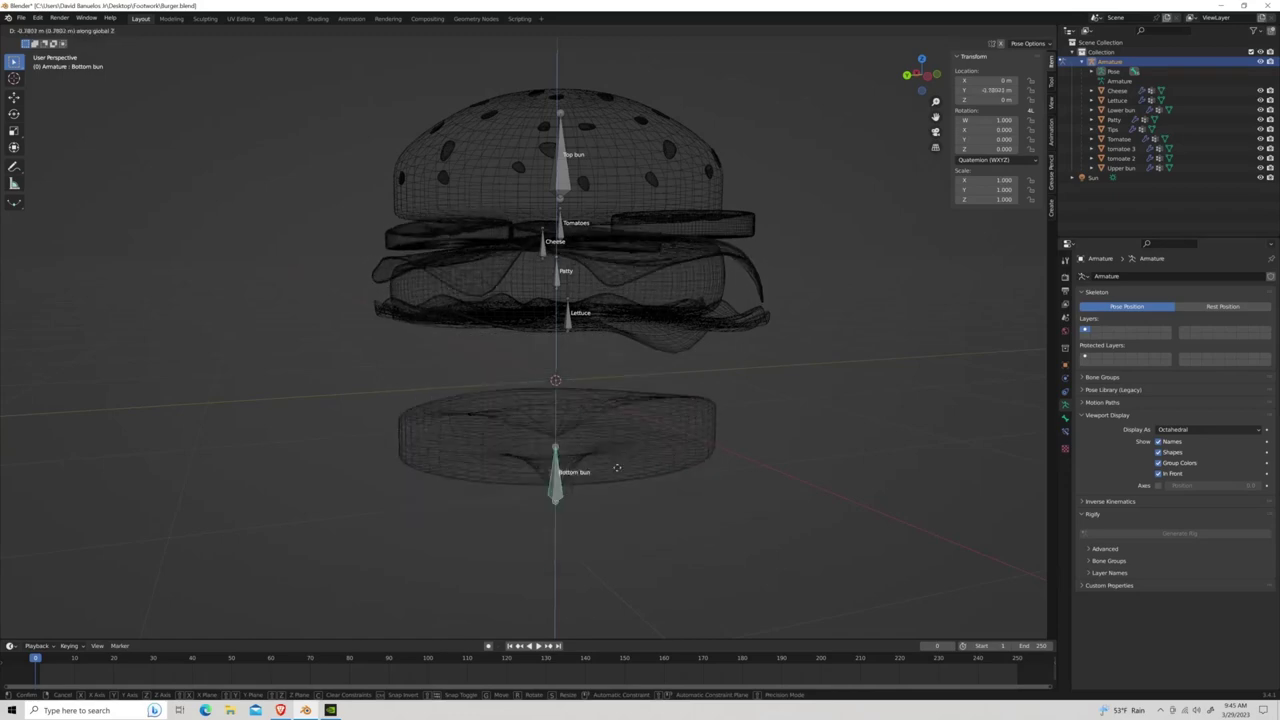
pyautogui.click(590, 500)
pyautogui.click(50, 30)
pyautogui.click(55, 45)
pyautogui.click(648, 224)
# Paint the Patty's Bottom bun group to weight 0 over the cyan areas.
pyautogui.click(600, 275)
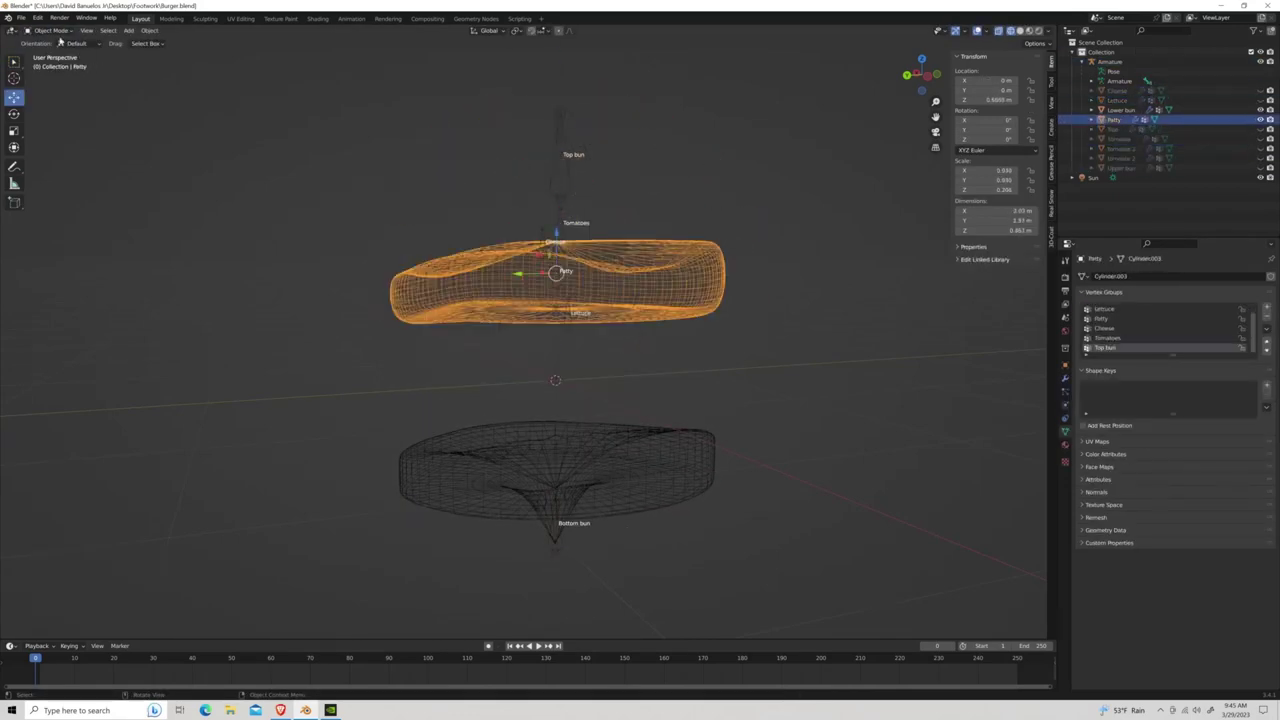
pyautogui.hotkey('ctrl', 'Tab')
pyautogui.moveTo(640, 300); pyautogui.dragTo(640, 340, button='middle')
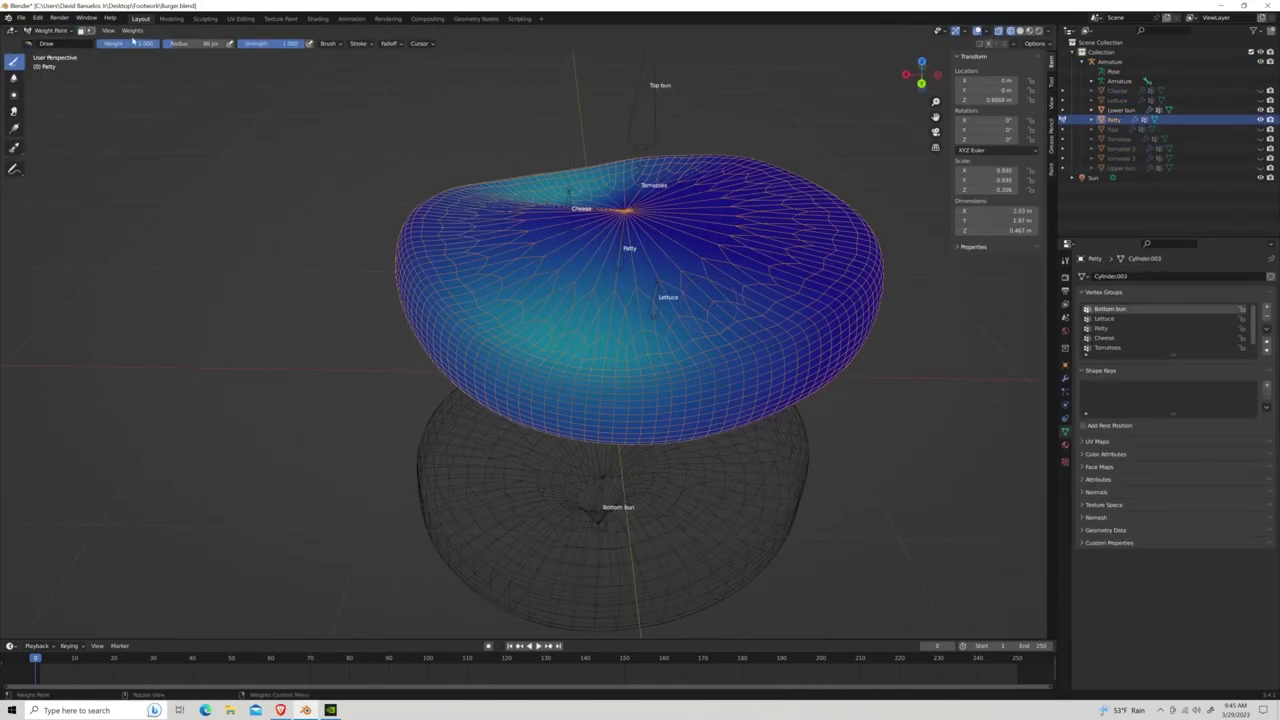
pyautogui.moveTo(560, 340); pyautogui.dragTo(760, 400)
pyautogui.moveTo(450, 200); pyautogui.dragTo(800, 260)
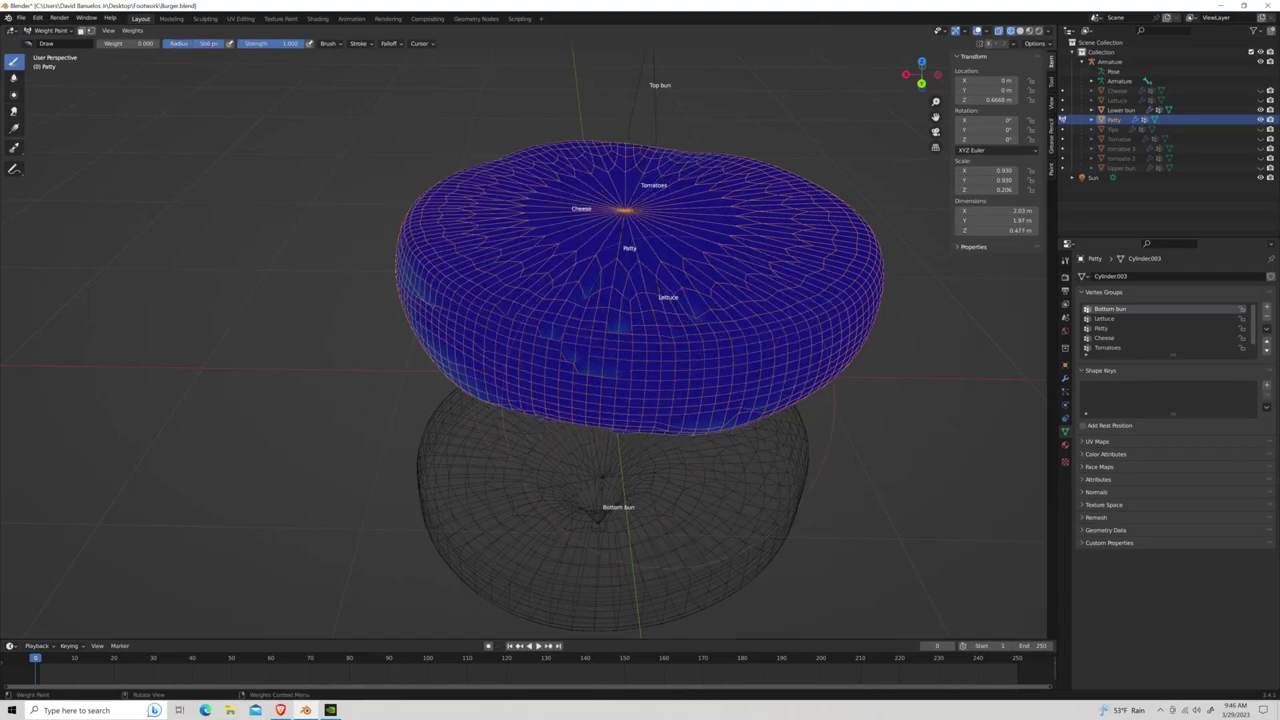
# Orbit around the patty's underside and sides to check for leftover Bottom bun weight.
pyautogui.moveTo(640, 420)
pyautogui.mouseDown(button='middle')
pyautogui.moveTo(640, 320)
pyautogui.moveTo(640, 400)
pyautogui.mouseUp(button='middle')
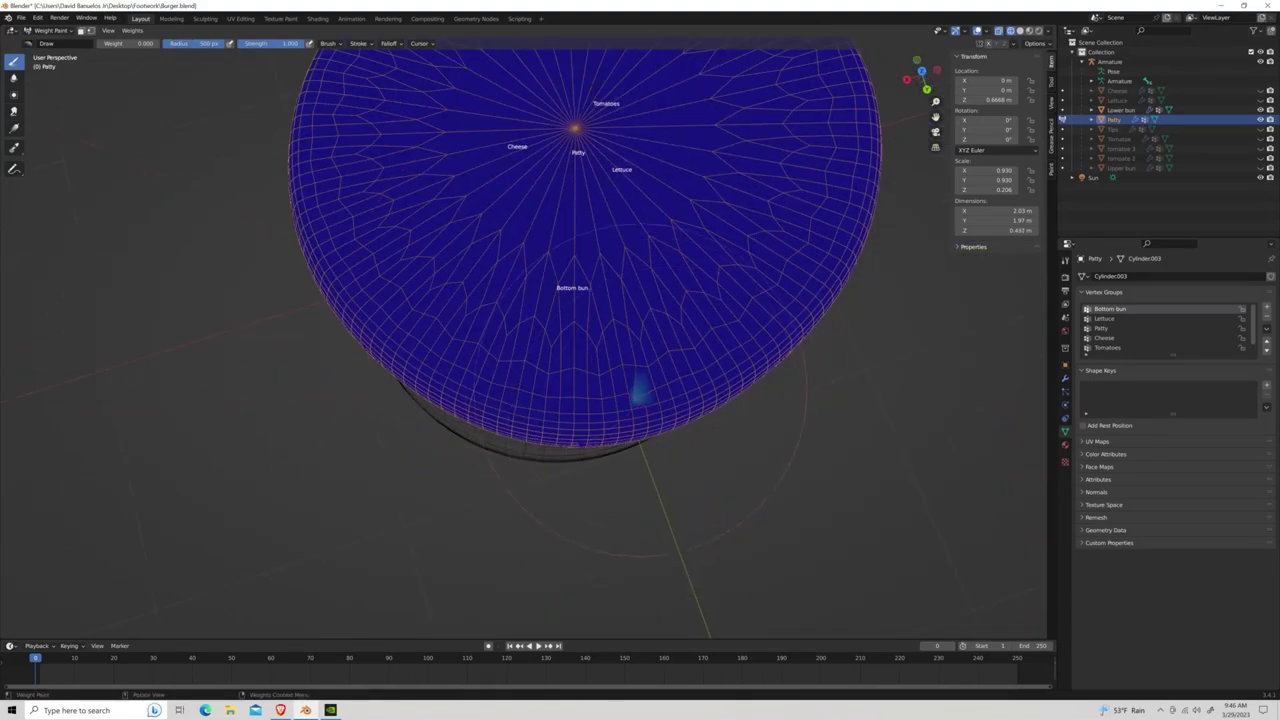
pyautogui.moveTo(480, 330); pyautogui.dragTo(480, 292, button='middle')
pyautogui.scroll(5, 480, 292)
pyautogui.scroll(2, 480, 292)
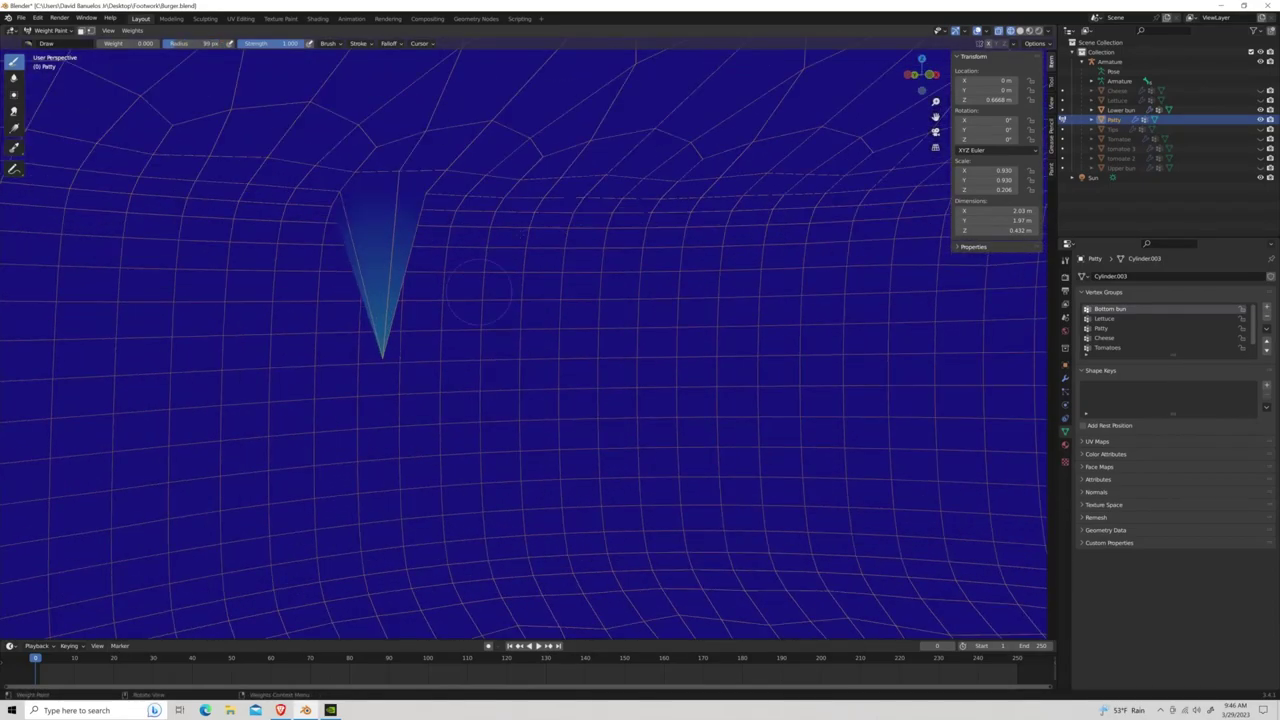
pyautogui.scroll(-7, 398, 232)
pyautogui.moveTo(398, 232); pyautogui.dragTo(398, 185, button='middle')
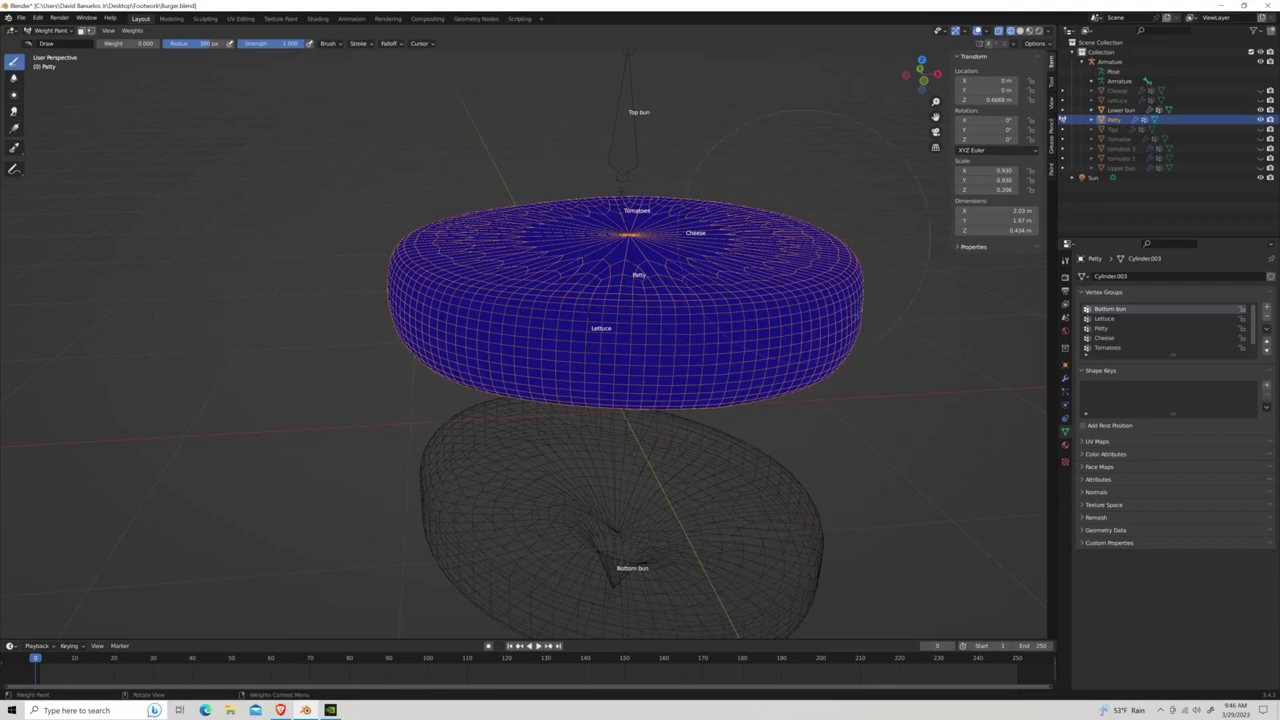
pyautogui.moveTo(815, 225); pyautogui.dragTo(815, 190, button='middle')
pyautogui.moveTo(600, 330)
pyautogui.mouseDown(button='middle')
pyautogui.moveTo(600, 290)
pyautogui.moveTo(600, 310)
pyautogui.mouseUp(button='middle')
pyautogui.scroll(-3, 600, 330)
pyautogui.scroll(4, 600, 330)
pyautogui.scroll(-3, 600, 330)
# Test-move the Bottom bun bone in Pose Mode to check the patty's deformation.
pyautogui.hotkey('ctrl', 'Tab')
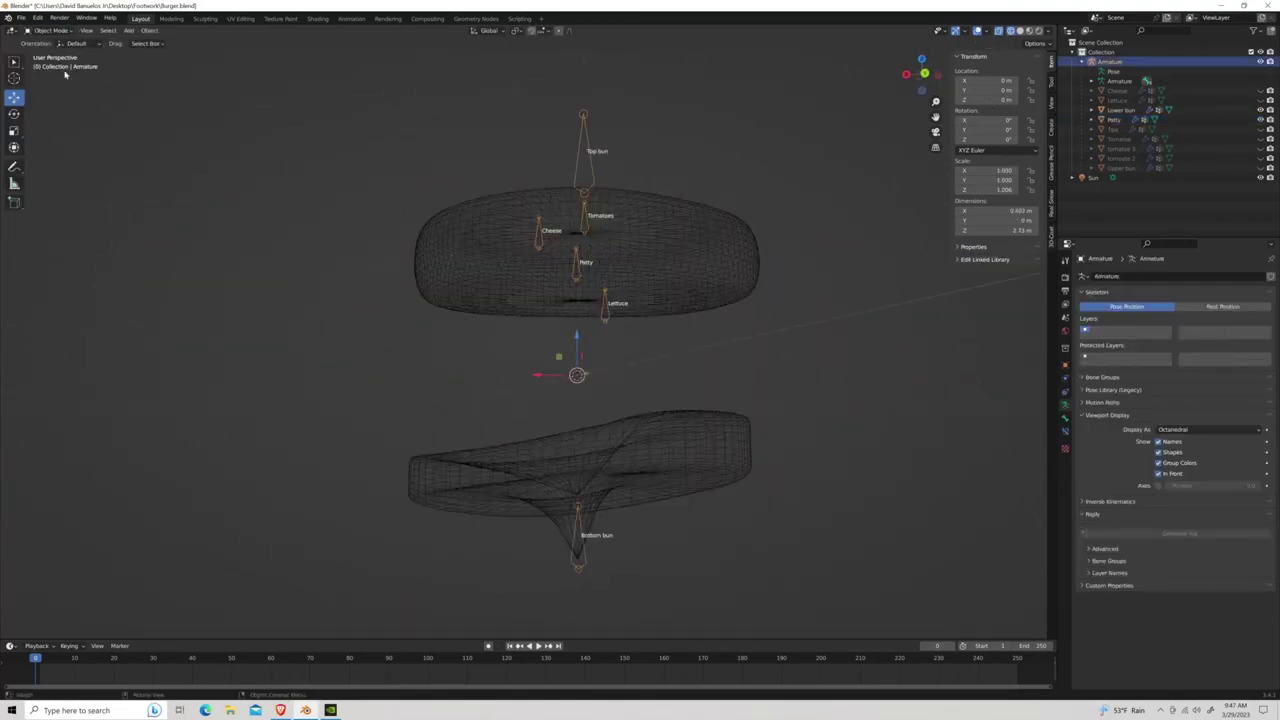
pyautogui.moveTo(586, 528); pyautogui.dragTo(686, 430)
pyautogui.scroll(-4, 622, 372)
pyautogui.scroll(5, 622, 372)
pyautogui.moveTo(580, 471); pyautogui.dragTo(663, 449, button='middle')
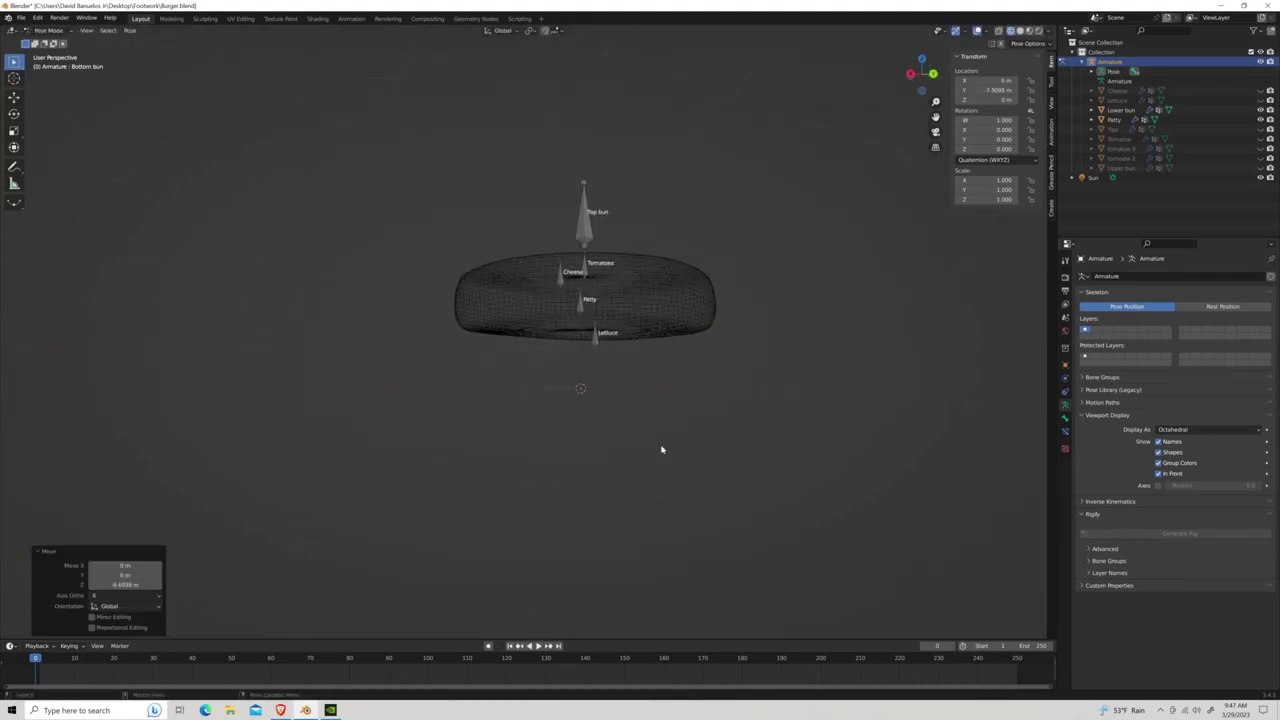
pyautogui.scroll(-3, 663, 449)
pyautogui.scroll(3, 623, 449)
# Return to Object Mode and inspect the Patty's weights in Weight Paint.
pyautogui.click(45, 30)
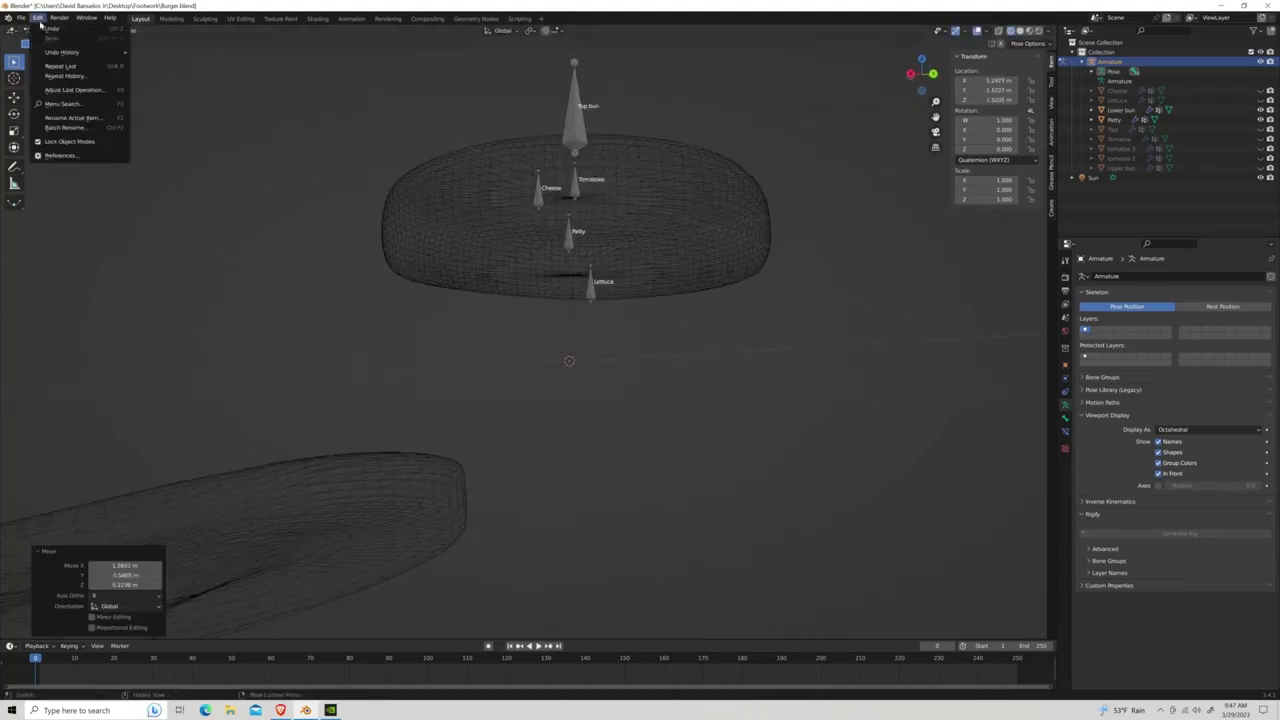
pyautogui.click(55, 45)
pyautogui.click(45, 30)
pyautogui.click(55, 80)
pyautogui.moveTo(560, 300); pyautogui.dragTo(590, 205, button='middle')
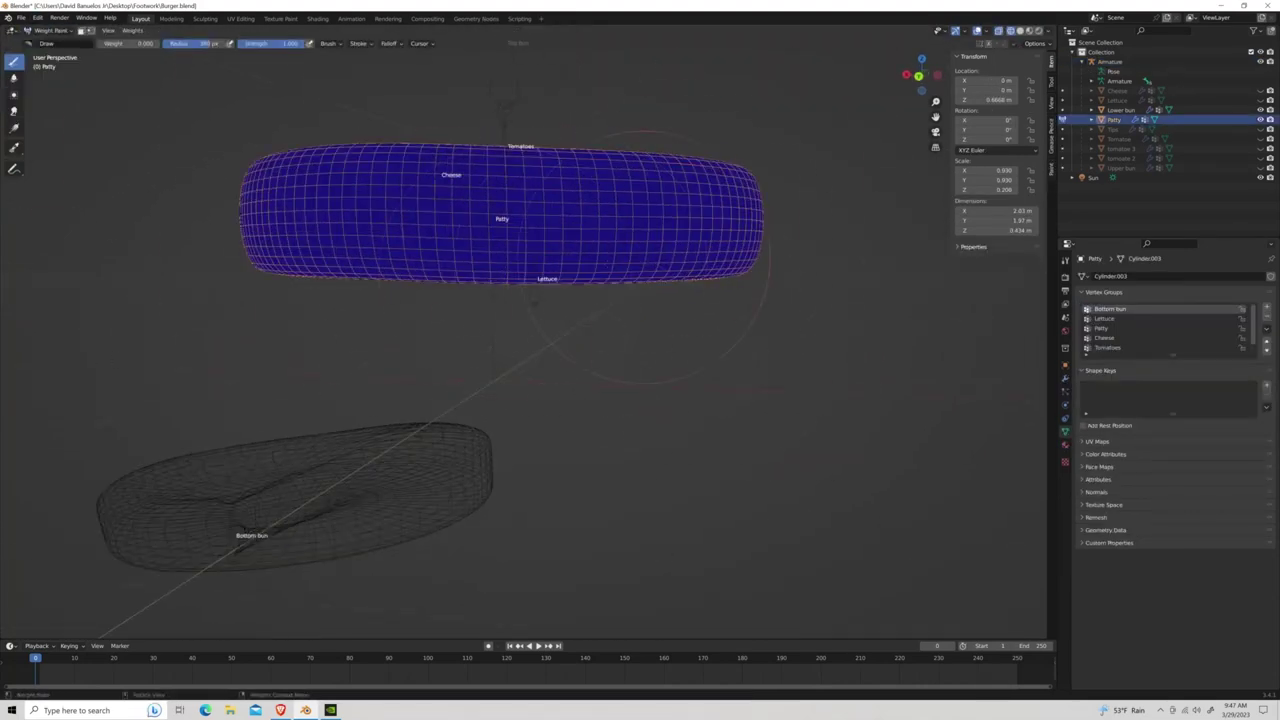
pyautogui.moveTo(647, 255)
pyautogui.mouseDown(button='middle')
pyautogui.moveTo(560, 330)
pyautogui.moveTo(491, 237)
pyautogui.mouseUp(button='middle')
# Back in Object Mode, select the Cheese mesh in the outliner.
pyautogui.click(45, 30)
pyautogui.click(55, 45)
pyautogui.click(1117, 90)
pyautogui.click(45, 30)
# Paint the Cheese's Bottom bun weight to 0 across its surface.
pyautogui.click(55, 80)
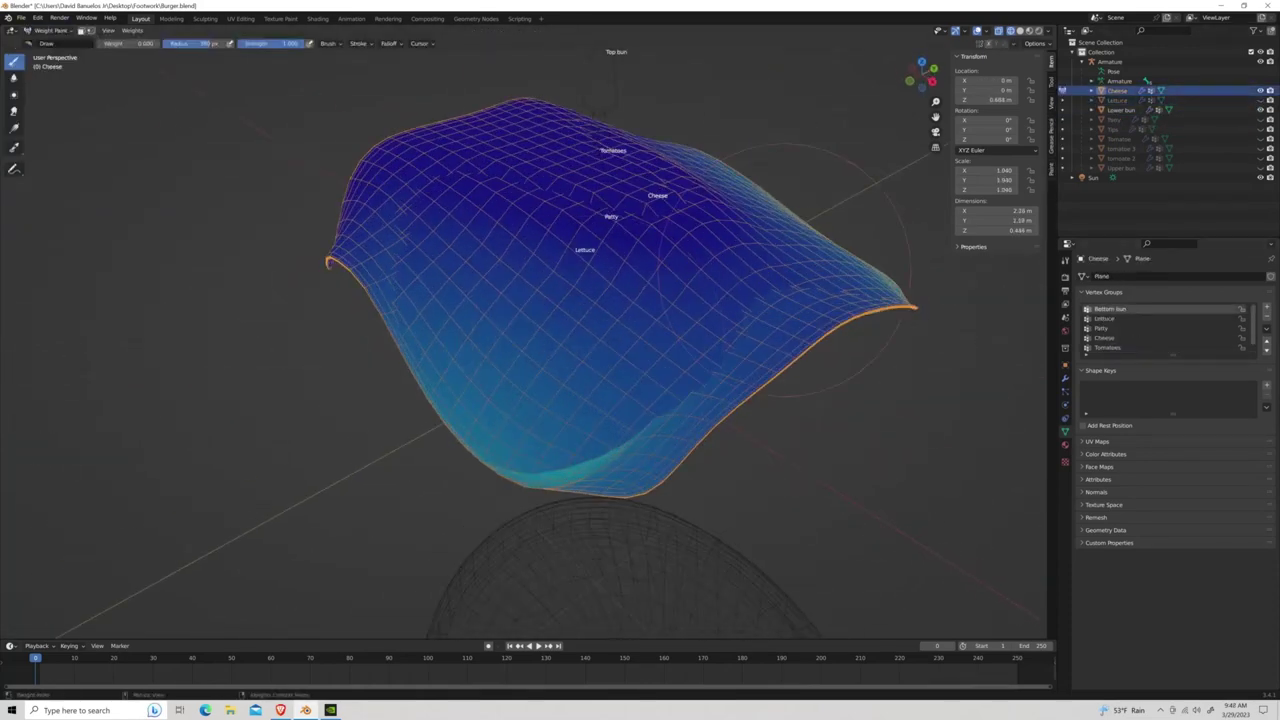
pyautogui.moveTo(500, 330); pyautogui.dragTo(870, 258)
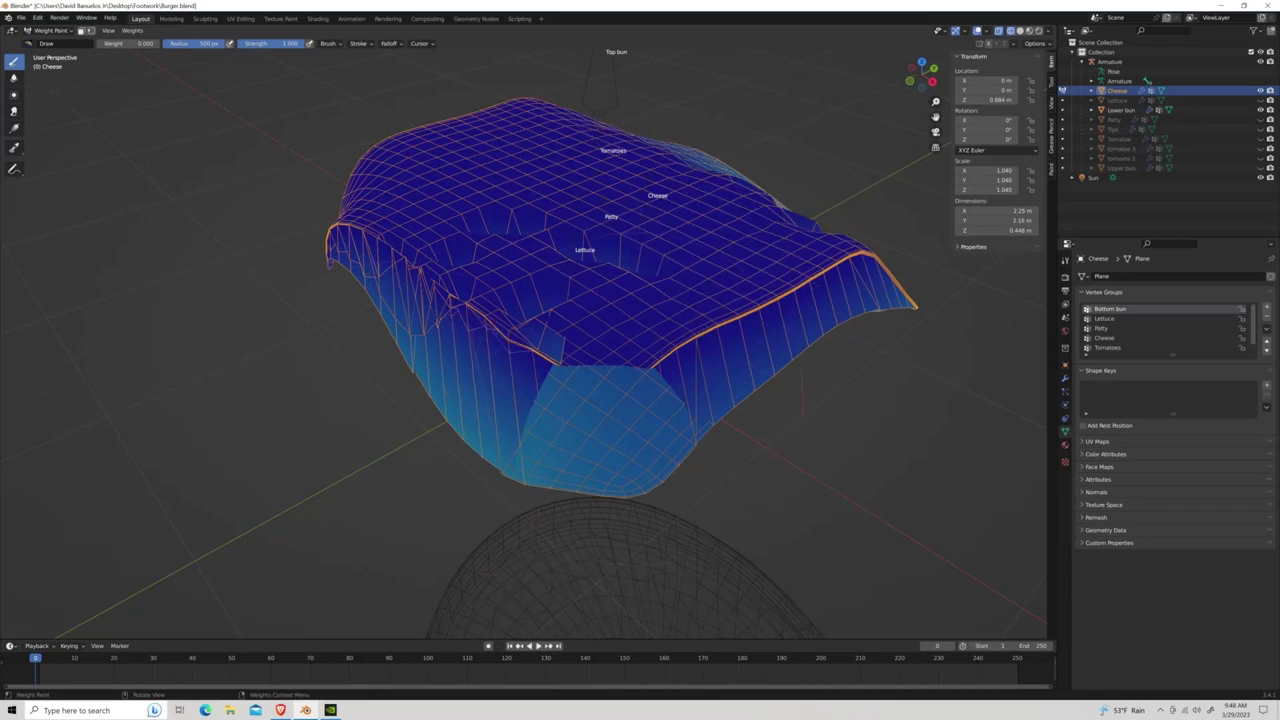
pyautogui.moveTo(600, 250); pyautogui.dragTo(600, 350, button='middle')
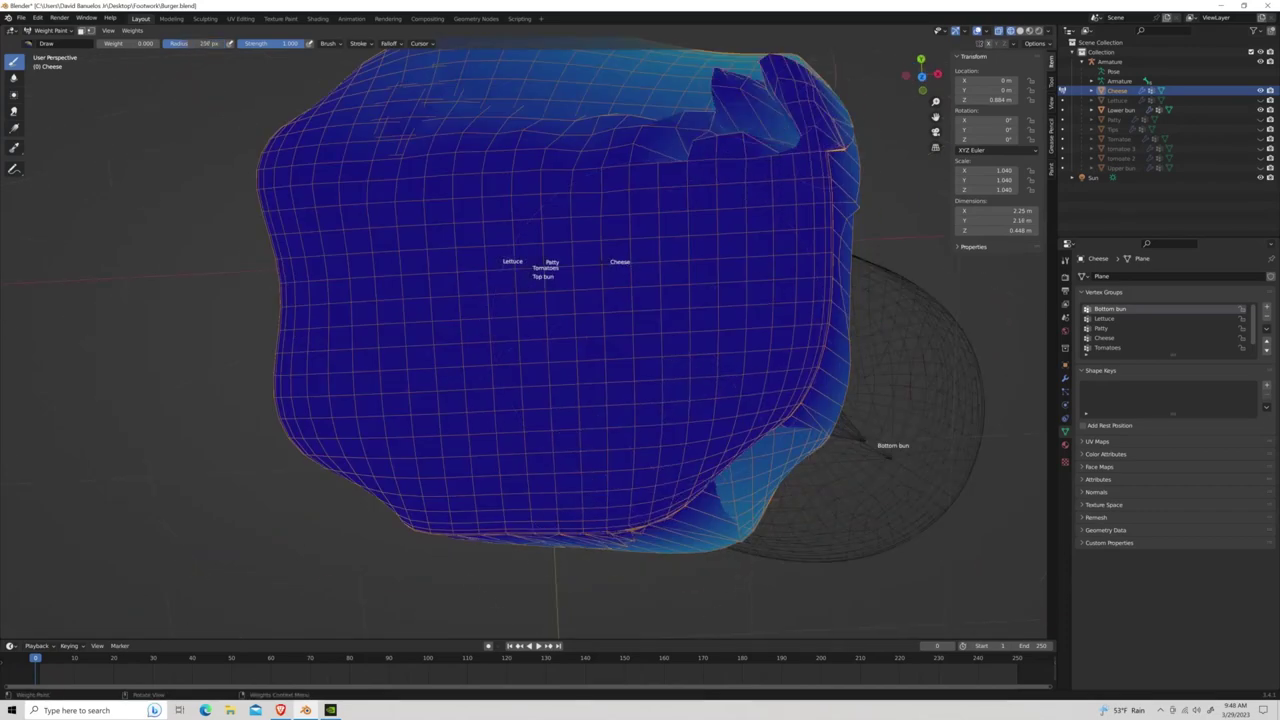
pyautogui.moveTo(680, 393); pyautogui.dragTo(640, 250, button='middle')
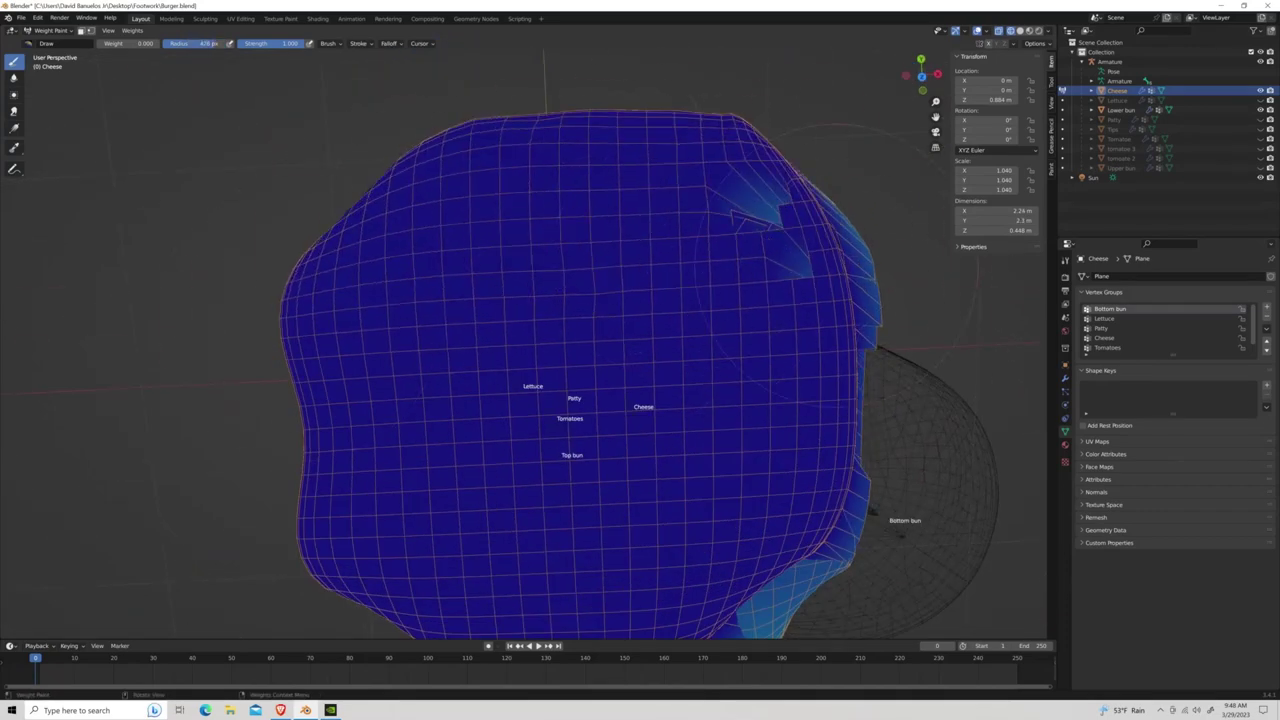
pyautogui.moveTo(566, 488); pyautogui.dragTo(600, 400, button='middle')
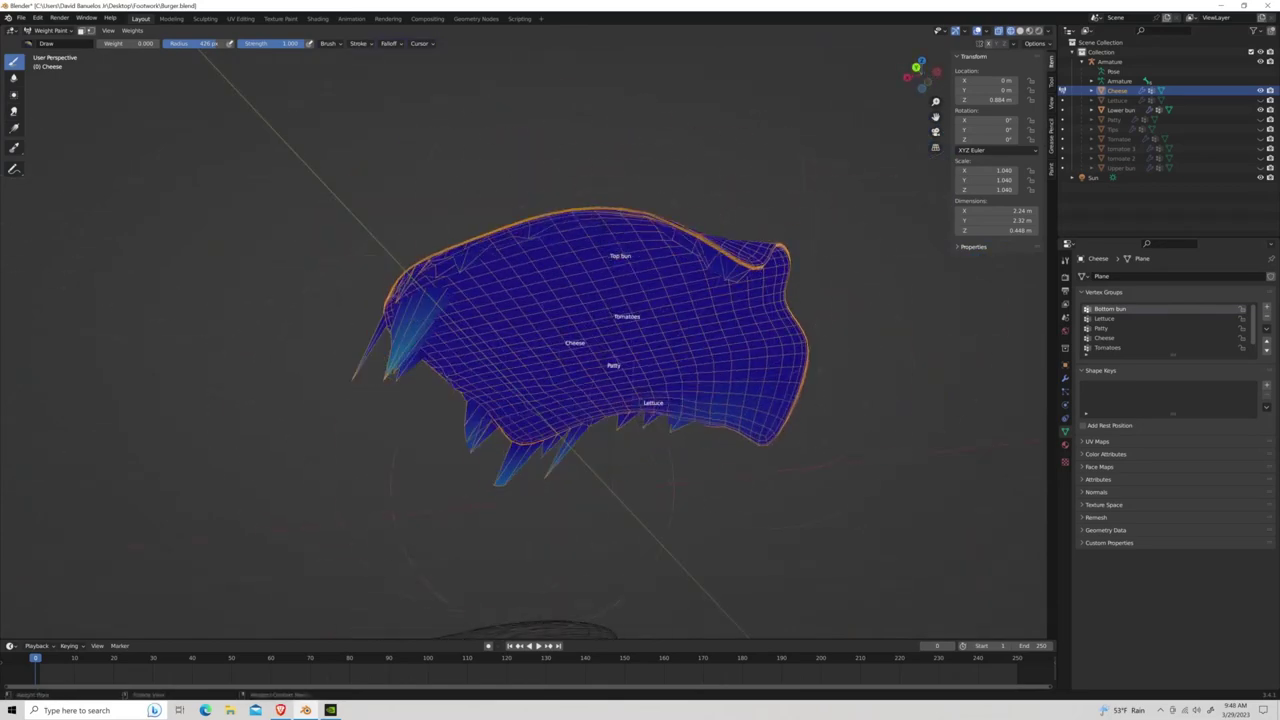
pyautogui.moveTo(360, 340); pyautogui.dragTo(530, 205, button='middle')
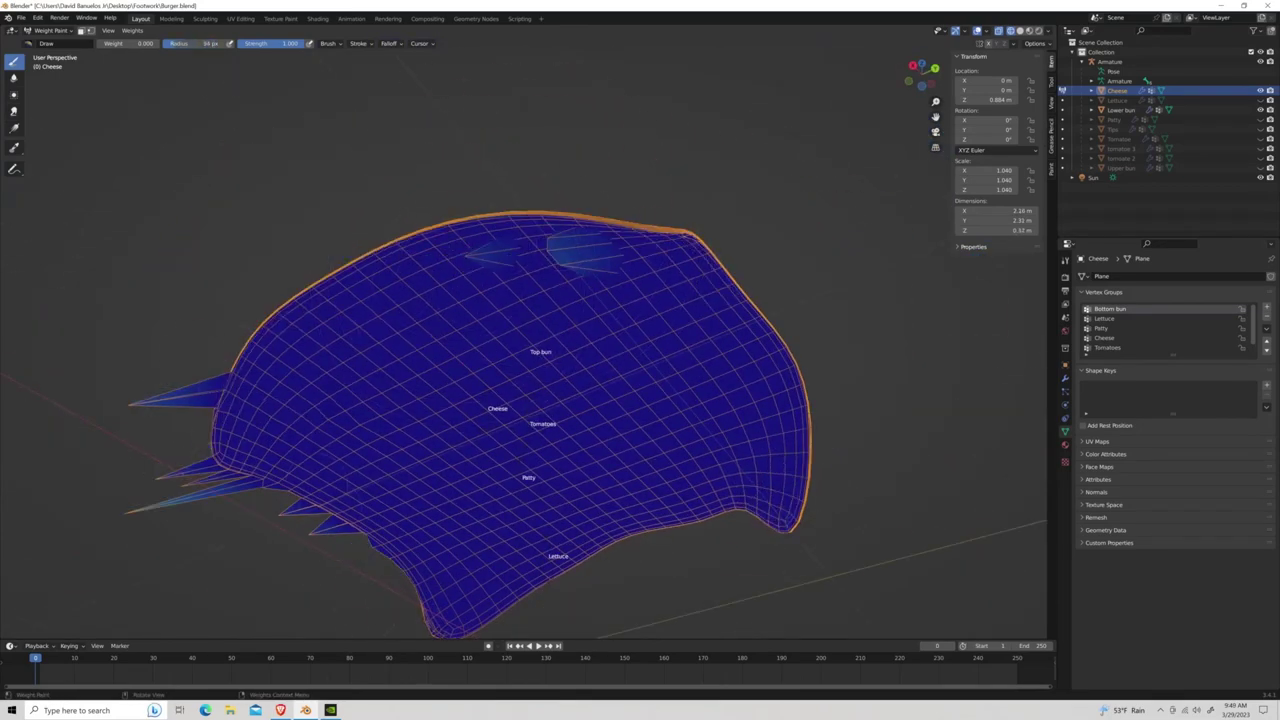
pyautogui.moveTo(600, 350); pyautogui.dragTo(640, 340, button='middle')
pyautogui.scroll(4, 672, 345)
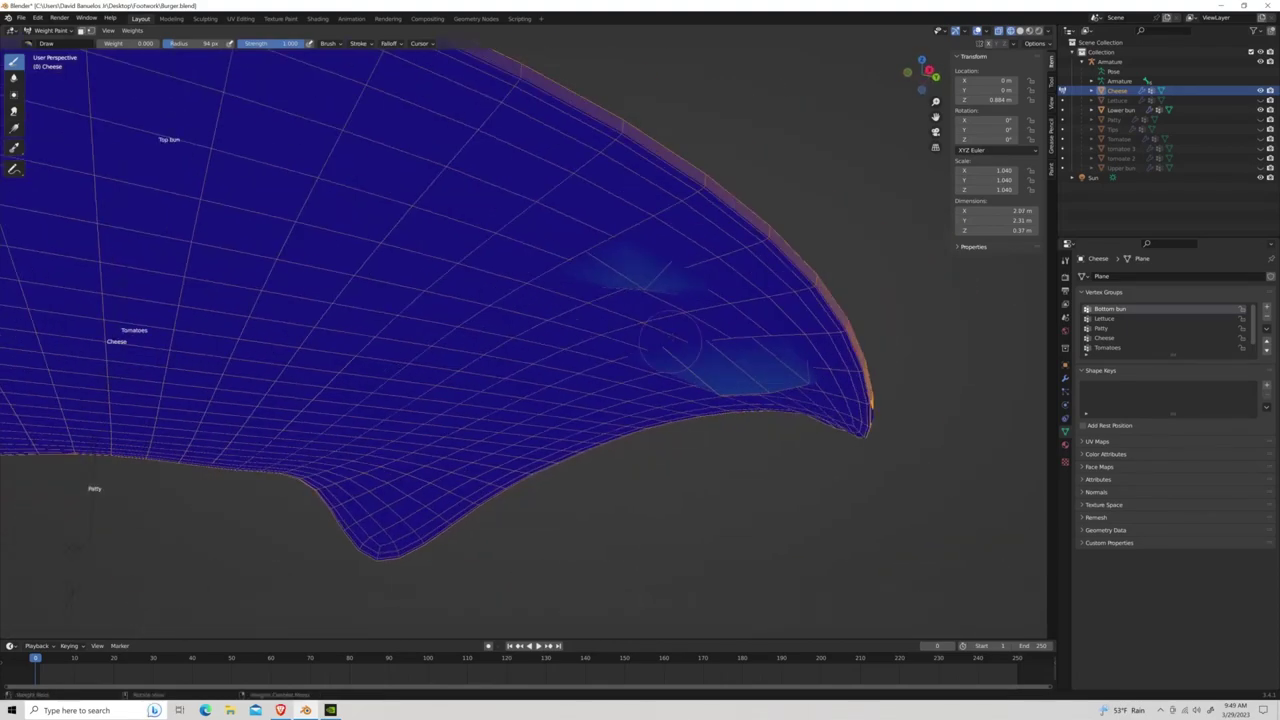
pyautogui.moveTo(780, 358)
pyautogui.mouseDown(button='middle')
pyautogui.moveTo(660, 340)
pyautogui.moveTo(556, 344)
pyautogui.moveTo(556, 372)
pyautogui.moveTo(634, 138)
pyautogui.mouseUp(button='middle')
pyautogui.scroll(-5, 660, 340)
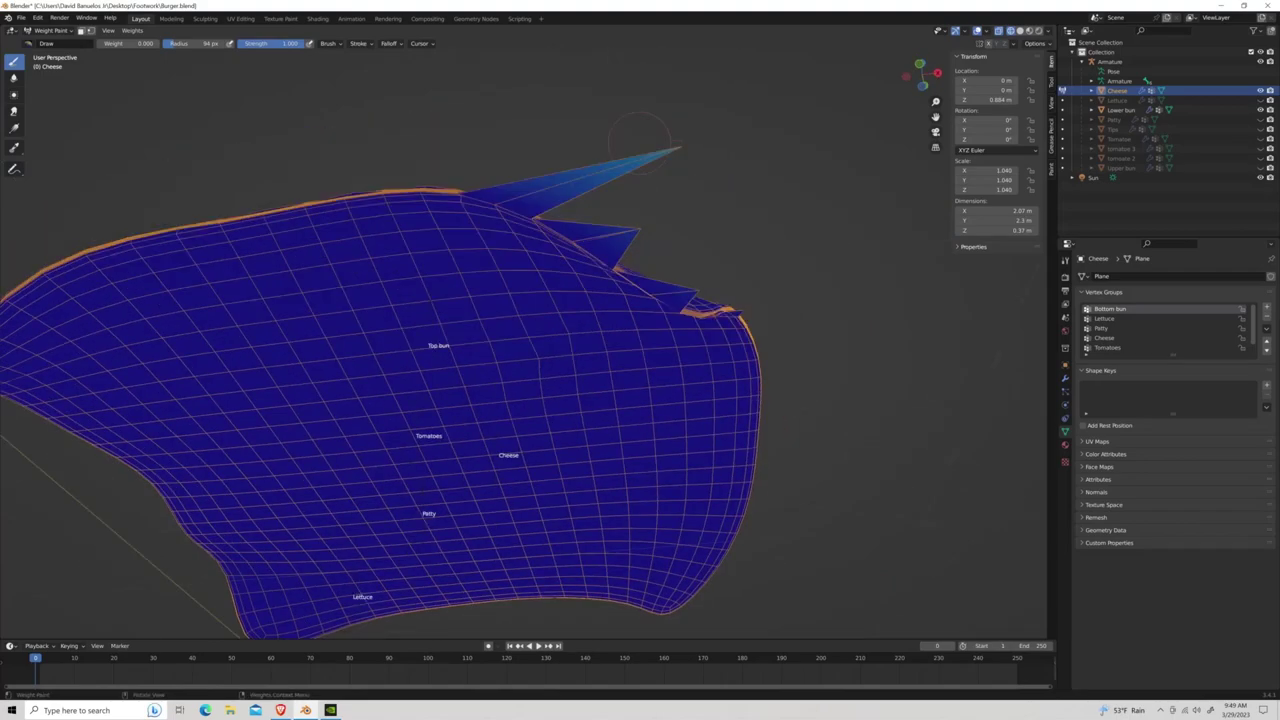
# Orbit around the cheese edges to confirm no weight remains, then leave Weight Paint.
pyautogui.moveTo(715, 275)
pyautogui.mouseDown(button='middle')
pyautogui.moveTo(590, 336)
pyautogui.moveTo(810, 255)
pyautogui.mouseUp(button='middle')
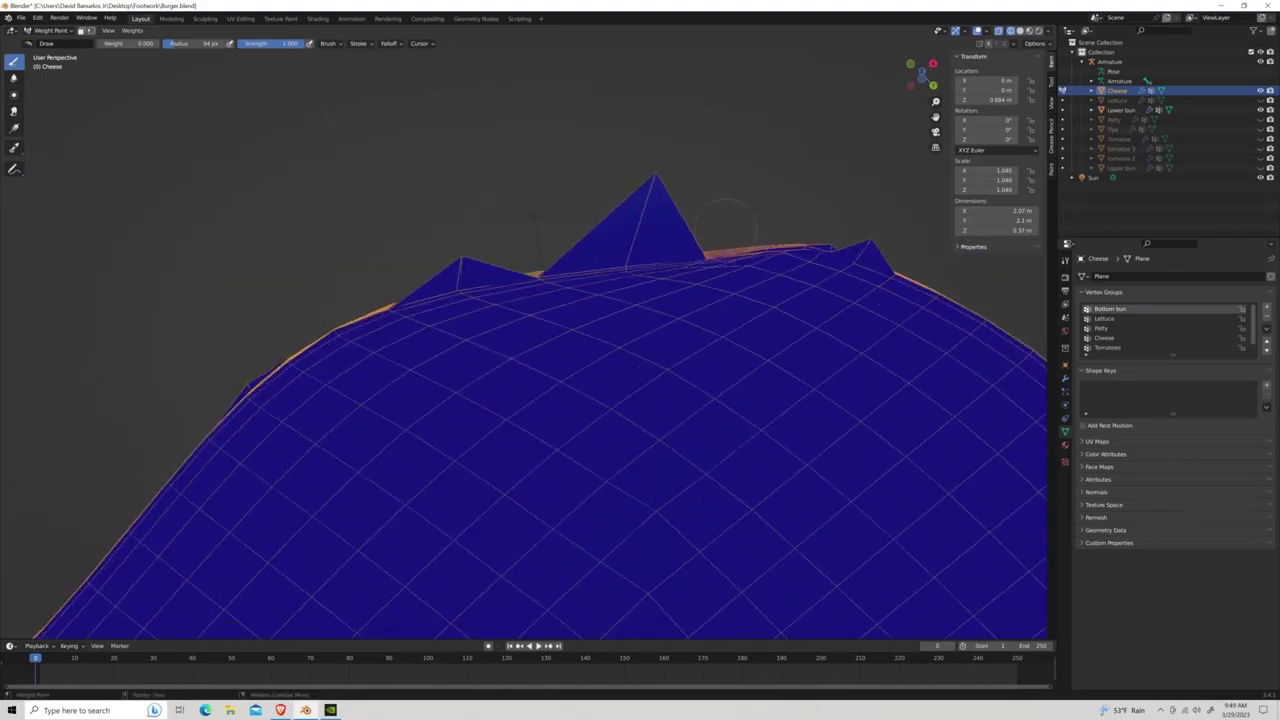
pyautogui.moveTo(485, 277); pyautogui.dragTo(345, 412, button='middle')
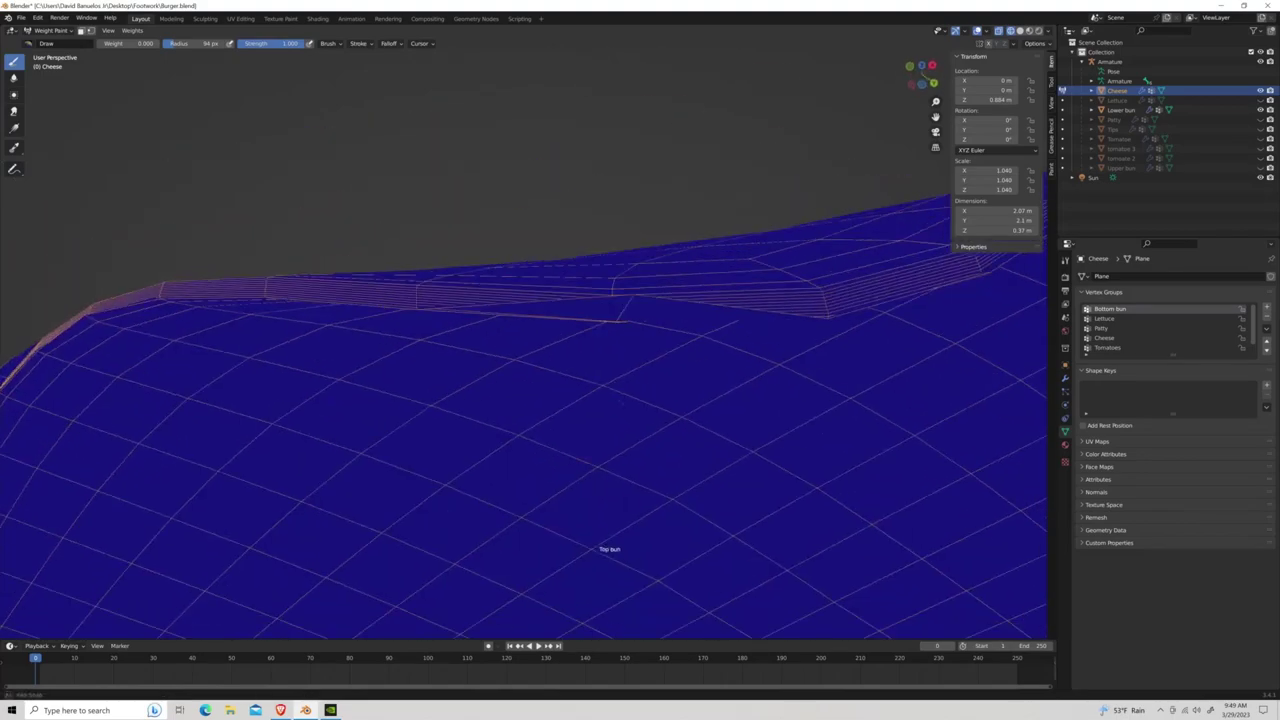
pyautogui.moveTo(258, 12); pyautogui.dragTo(300, 40, button='middle')
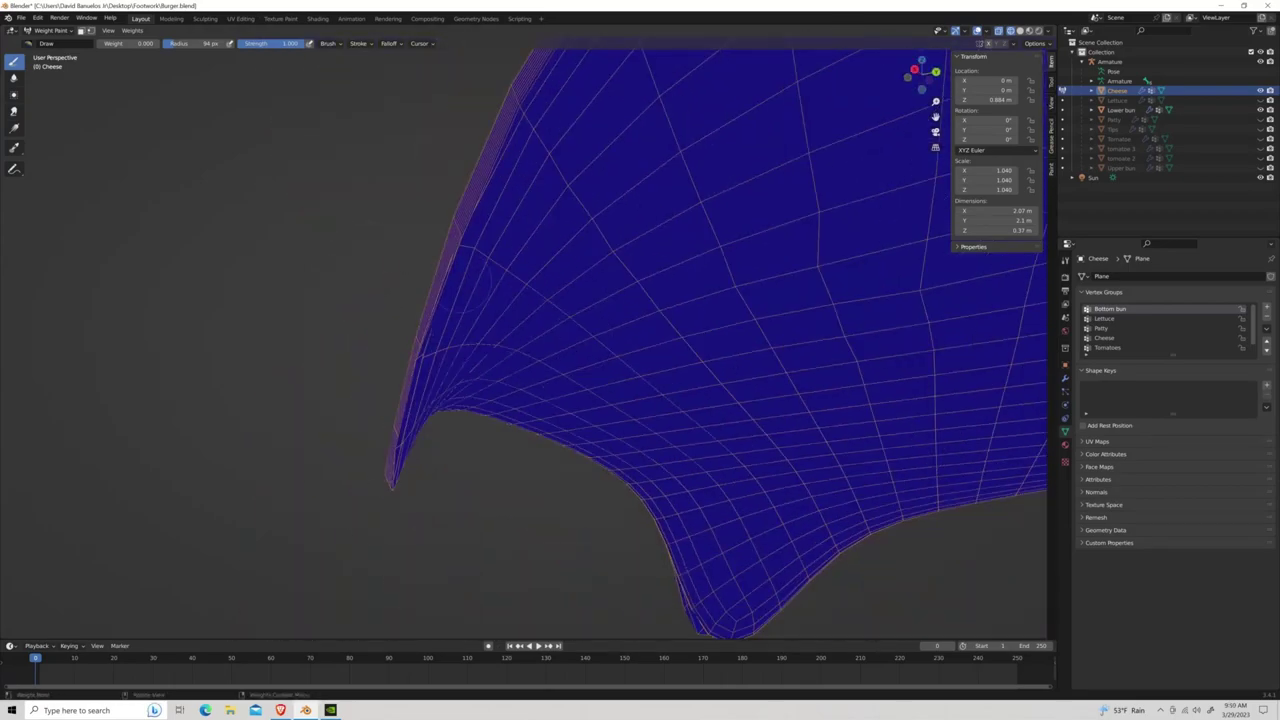
pyautogui.moveTo(908, 200); pyautogui.dragTo(595, 281, button='middle')
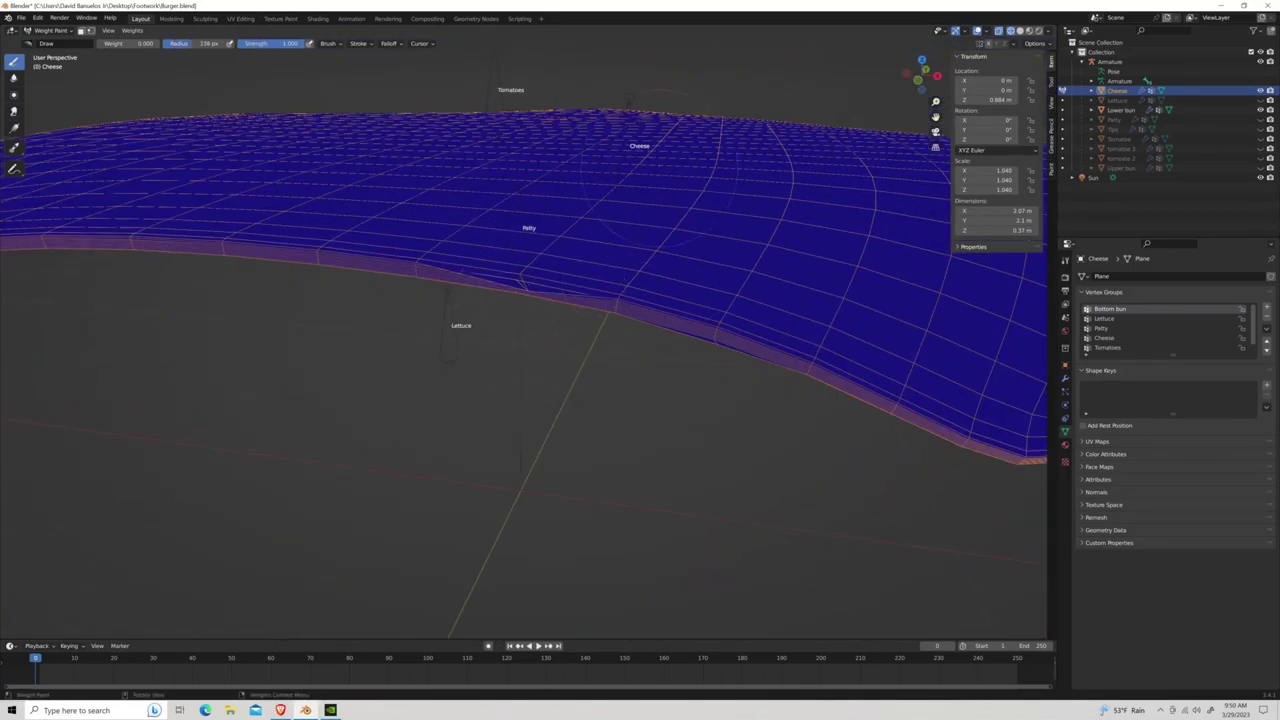
pyautogui.moveTo(640, 185); pyautogui.dragTo(598, 160, button='middle')
pyautogui.moveTo(620, 330); pyautogui.dragTo(613, 305, button='middle')
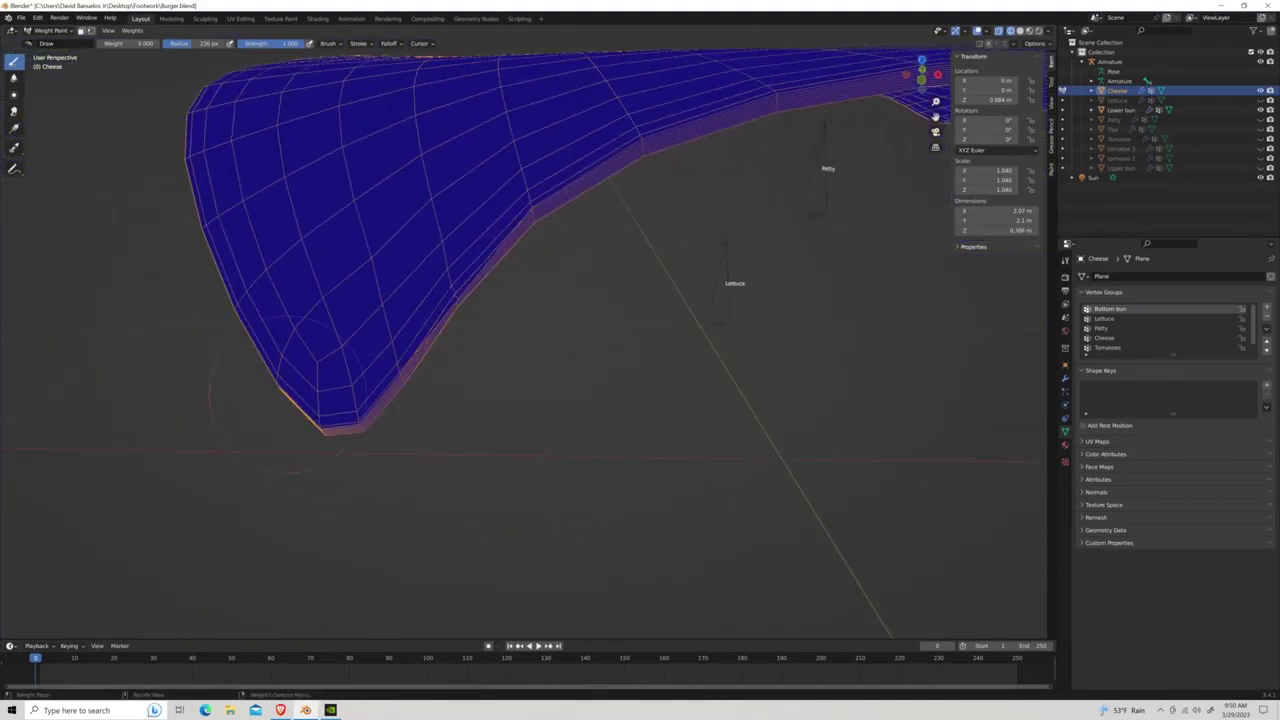
pyautogui.moveTo(265, 395); pyautogui.dragTo(415, 228, button='middle')
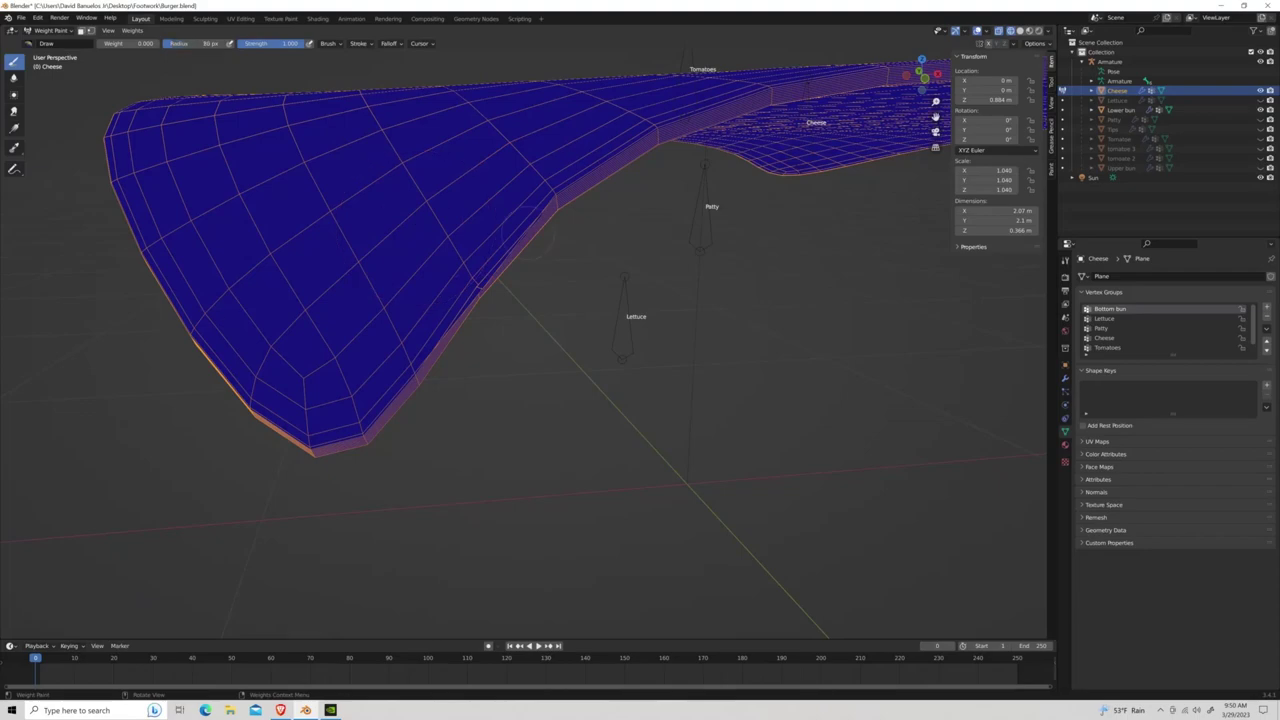
pyautogui.moveTo(520, 330)
pyautogui.mouseDown(button='middle')
pyautogui.moveTo(480, 300)
pyautogui.moveTo(450, 320)
pyautogui.mouseUp(button='middle')
pyautogui.scroll(3, 520, 330)
pyautogui.scroll(-5, 520, 330)
pyautogui.hotkey('ctrl', 'Tab')
# Select the armature and orbit to bring the cheese into front view.
pyautogui.click(510, 270)
pyautogui.click(50, 30)
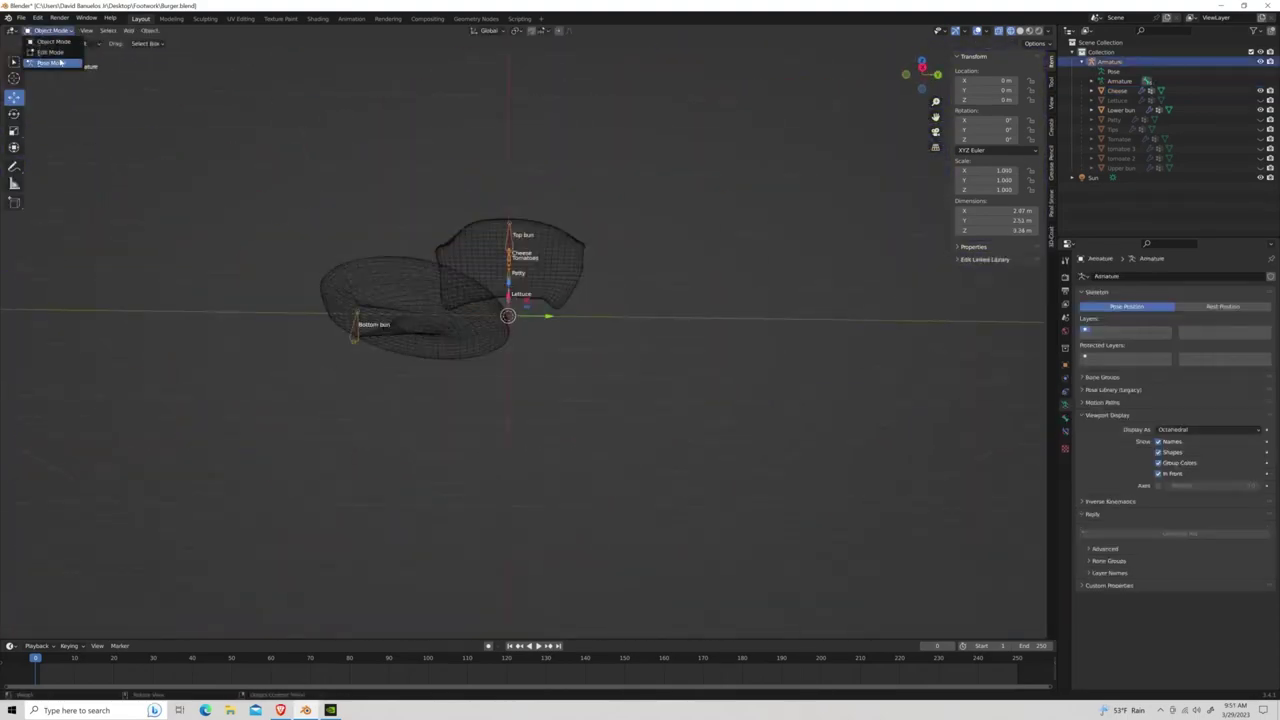
pyautogui.moveTo(640, 300); pyautogui.dragTo(699, 263, button='middle')
pyautogui.moveTo(815, 452); pyautogui.dragTo(723, 177, button='middle')
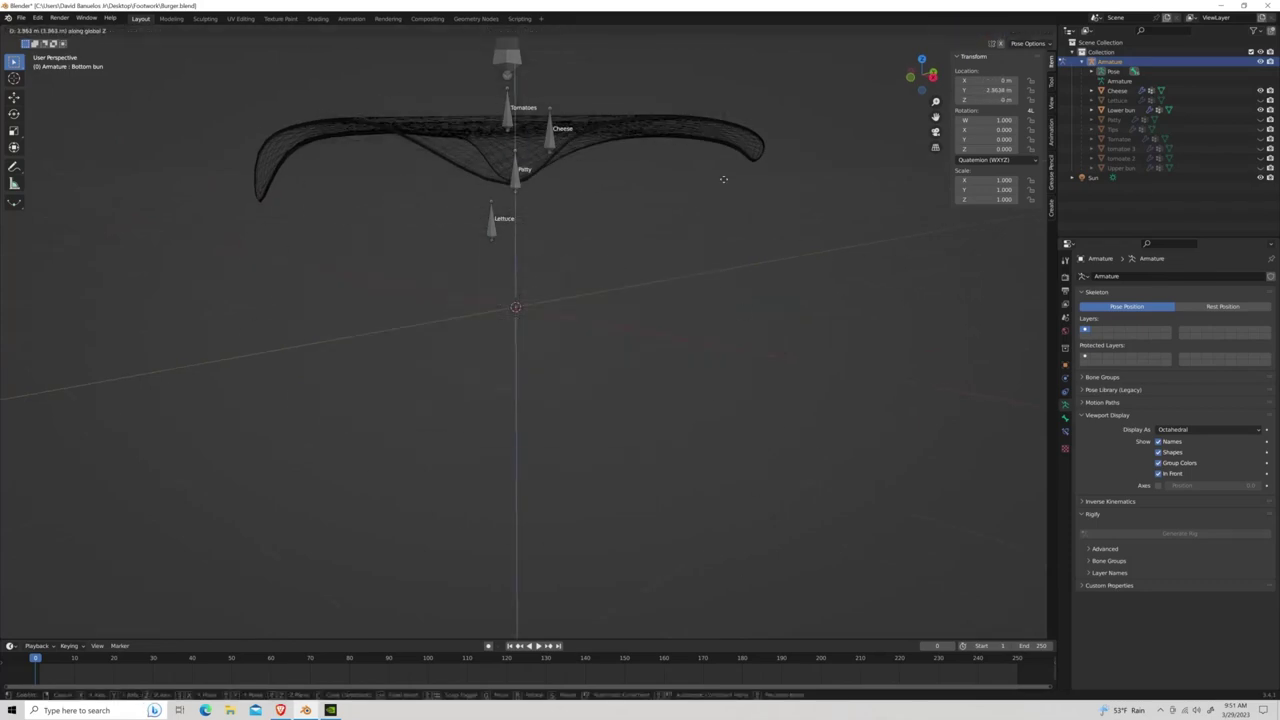
pyautogui.hotkey('ctrl', 'Tab')
pyautogui.moveTo(626, 246); pyautogui.dragTo(400, 200, button='middle')
# Check the Cheese in Weight Paint from a low side view.
pyautogui.click(50, 30)
pyautogui.click(54, 84)
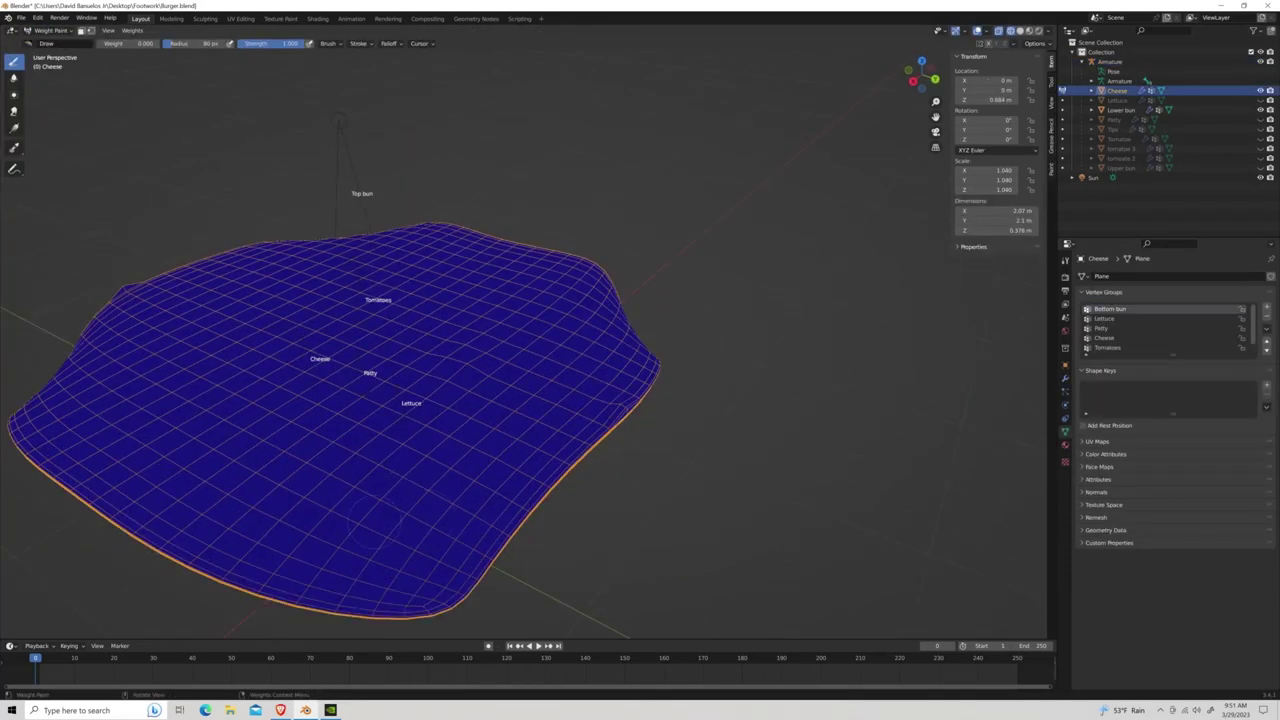
pyautogui.moveTo(458, 239)
pyautogui.mouseDown(button='middle')
pyautogui.moveTo(572, 378)
pyautogui.moveTo(460, 322)
pyautogui.moveTo(437, 214)
pyautogui.moveTo(631, 237)
pyautogui.mouseUp(button='middle')
pyautogui.hotkey('ctrl', 'Tab')
pyautogui.scroll(-3, 437, 214)
# Test-rotate the Bottom bun bone with R to check the cheese, then reset it.
pyautogui.click(591, 106)
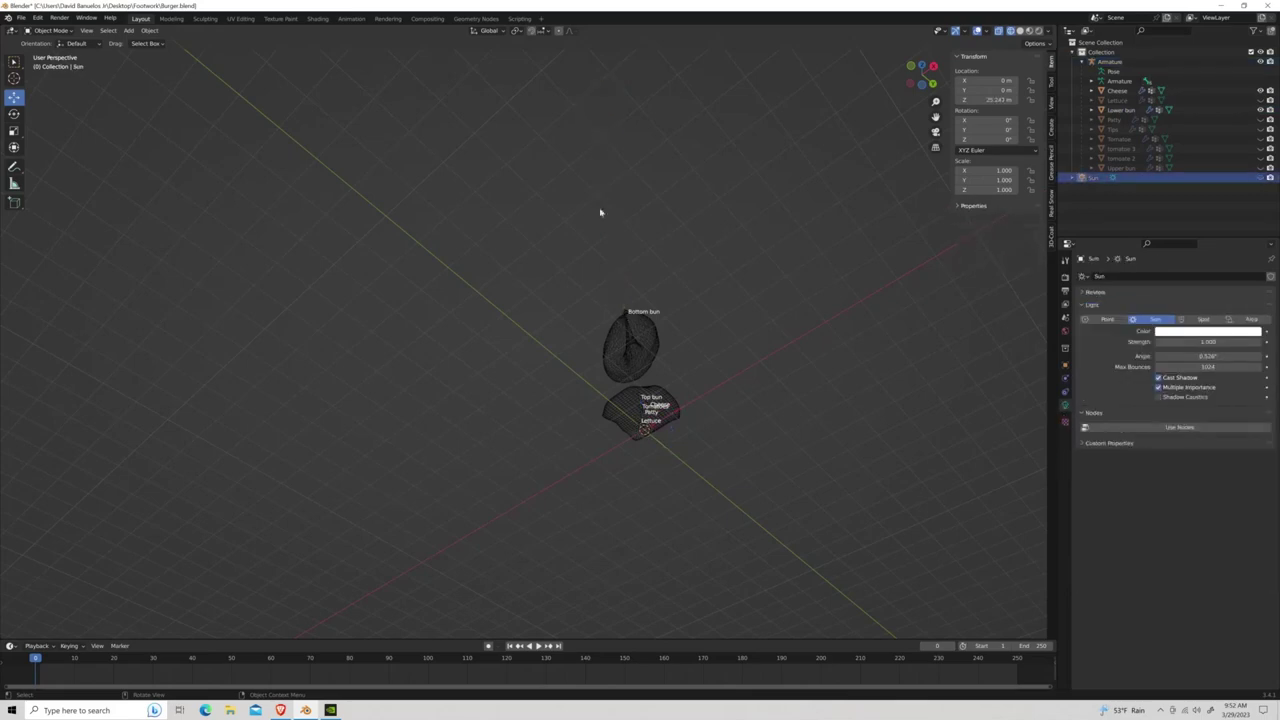
pyautogui.scroll(5, 643, 435)
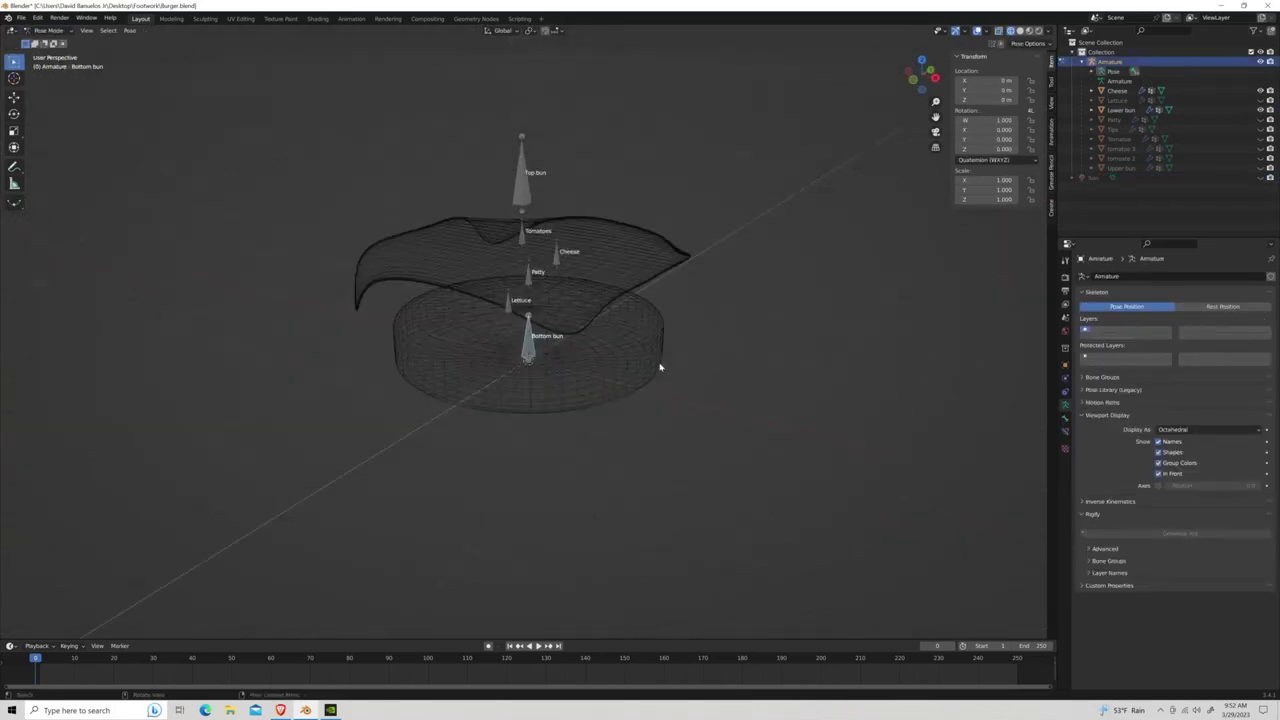
pyautogui.press('r')
pyautogui.click(654, 549)
pyautogui.press('r')
pyautogui.press('Return')
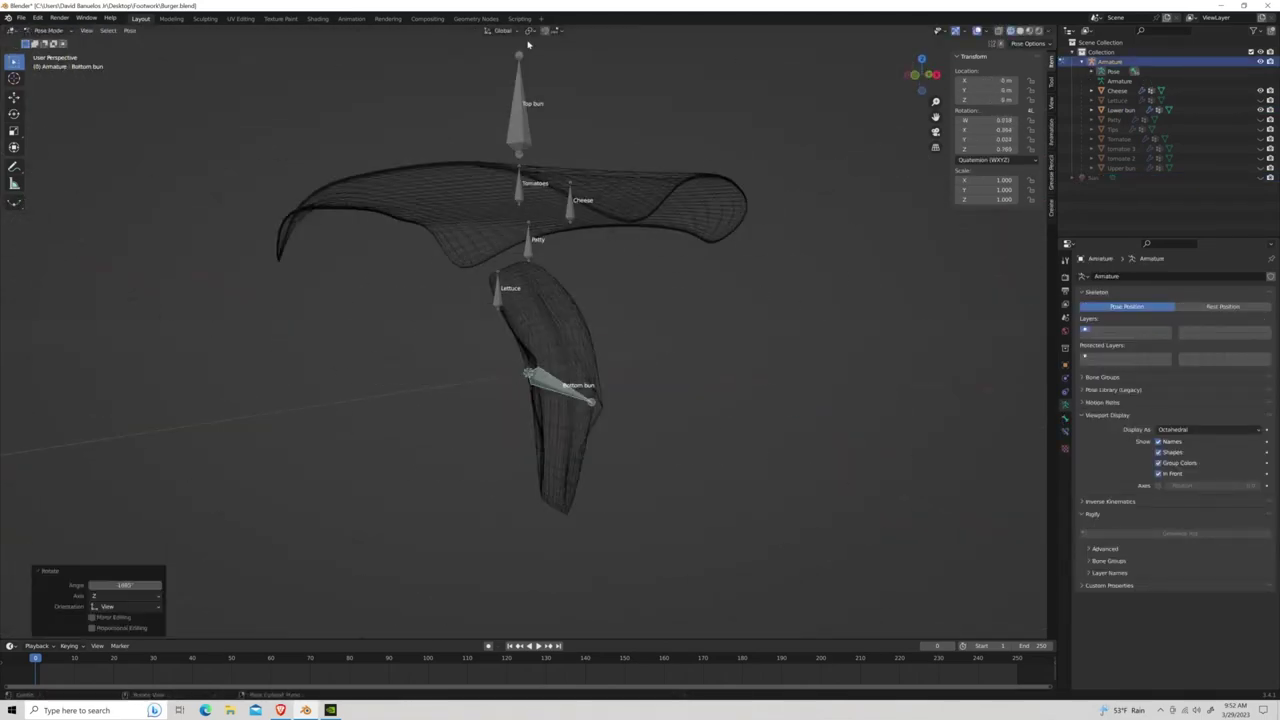
pyautogui.press('r')
pyautogui.press('Return')
# Repaint the Cheese's remaining Bottom bun weight to 0.
pyautogui.click(528, 210)
pyautogui.click(50, 30)
pyautogui.click(53, 84)
pyautogui.scroll(6, 675, 225)
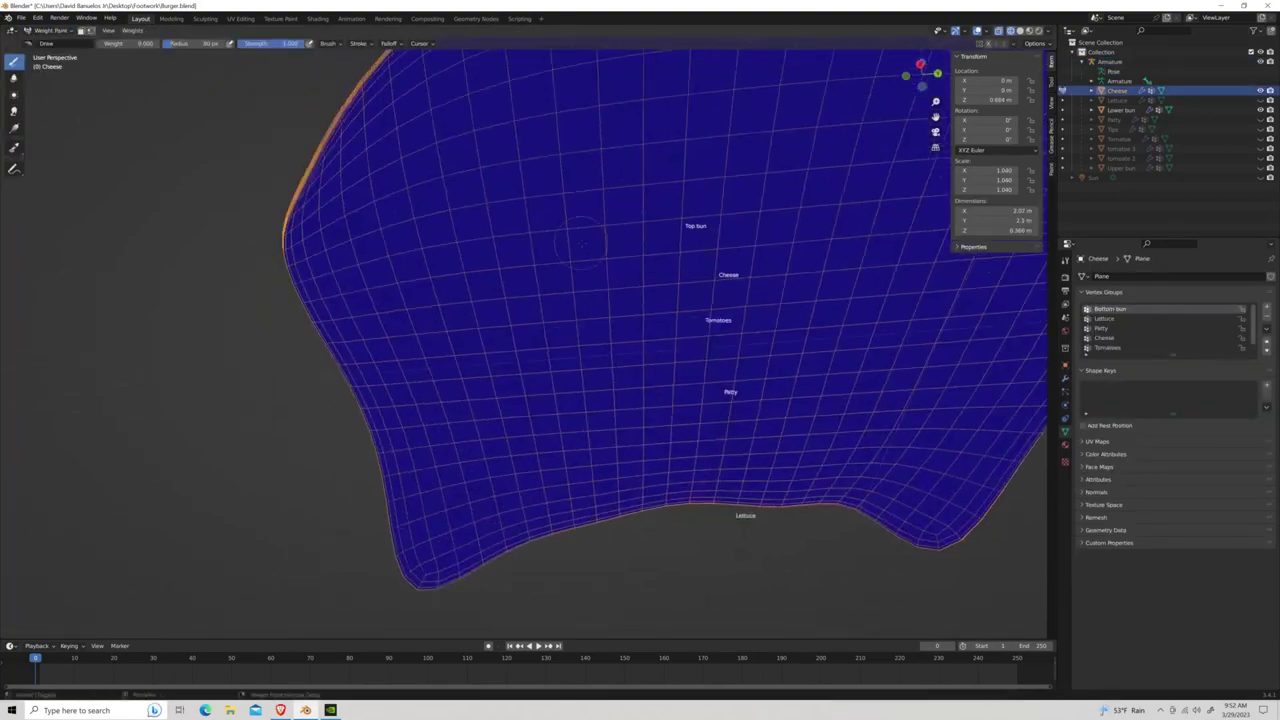
pyautogui.scroll(2, 675, 225)
pyautogui.moveTo(405, 269); pyautogui.dragTo(470, 300, button='middle')
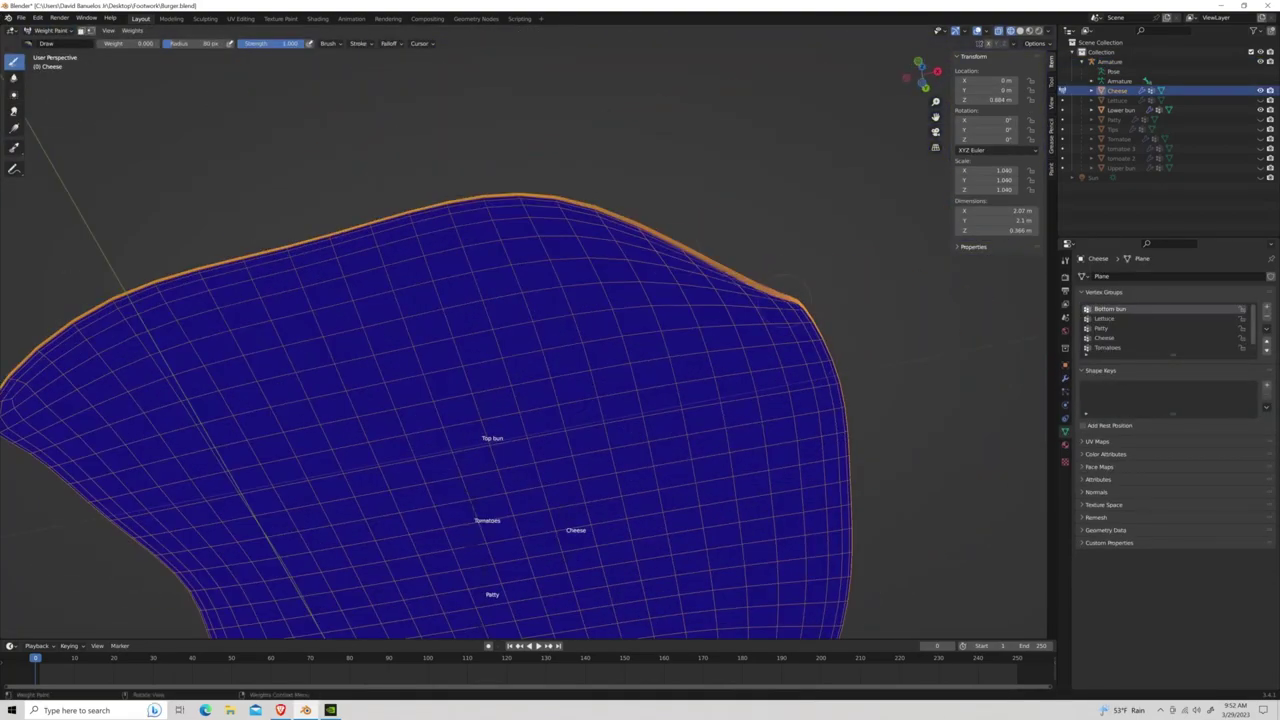
pyautogui.scroll(-5, 520, 350)
pyautogui.scroll(-3, 520, 350)
# Return to Object Mode and select the armature.
pyautogui.click(50, 30)
pyautogui.click(51, 41)
pyautogui.click(517, 580)
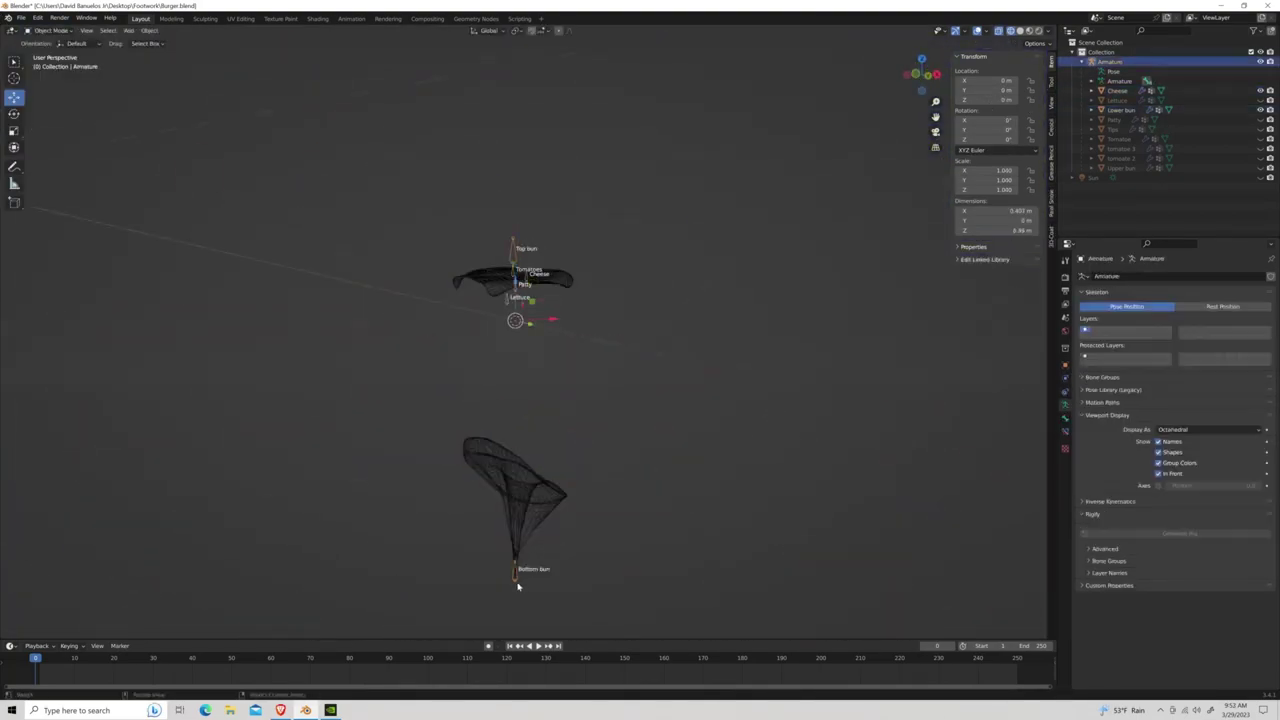
pyautogui.scroll(3, 547, 264)
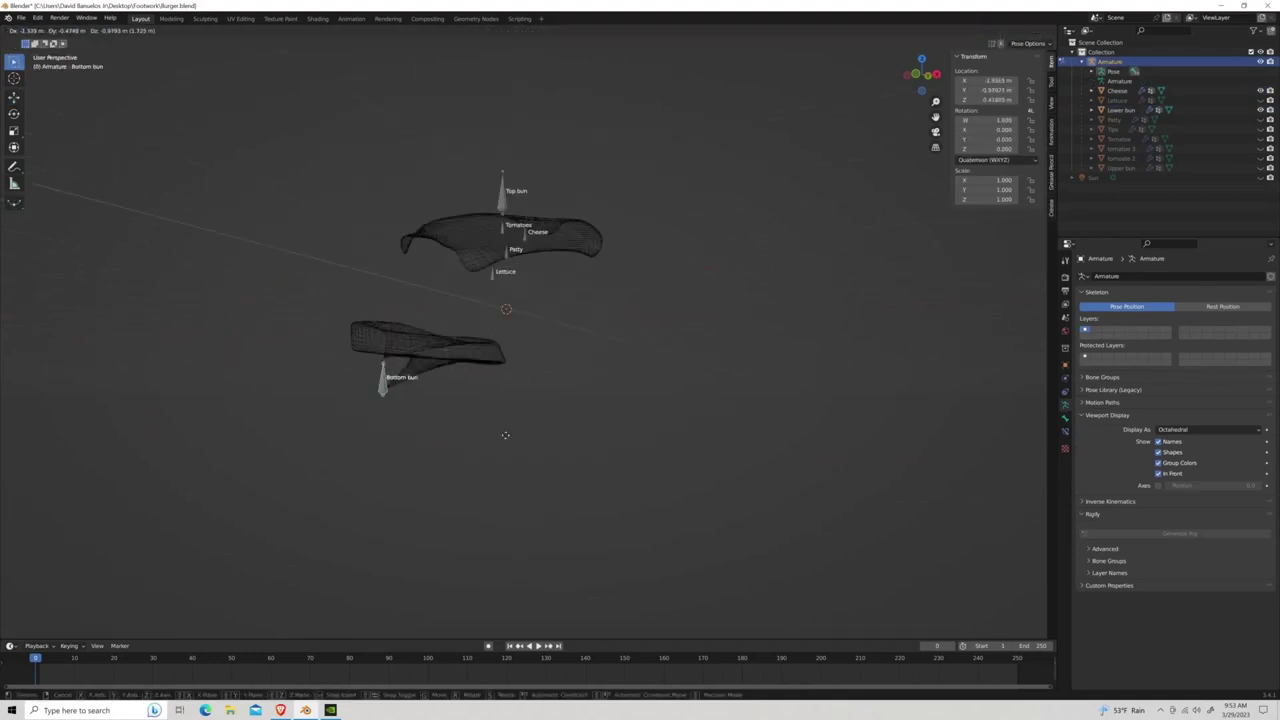
pyautogui.moveTo(547, 264); pyautogui.dragTo(726, 294, button='middle')
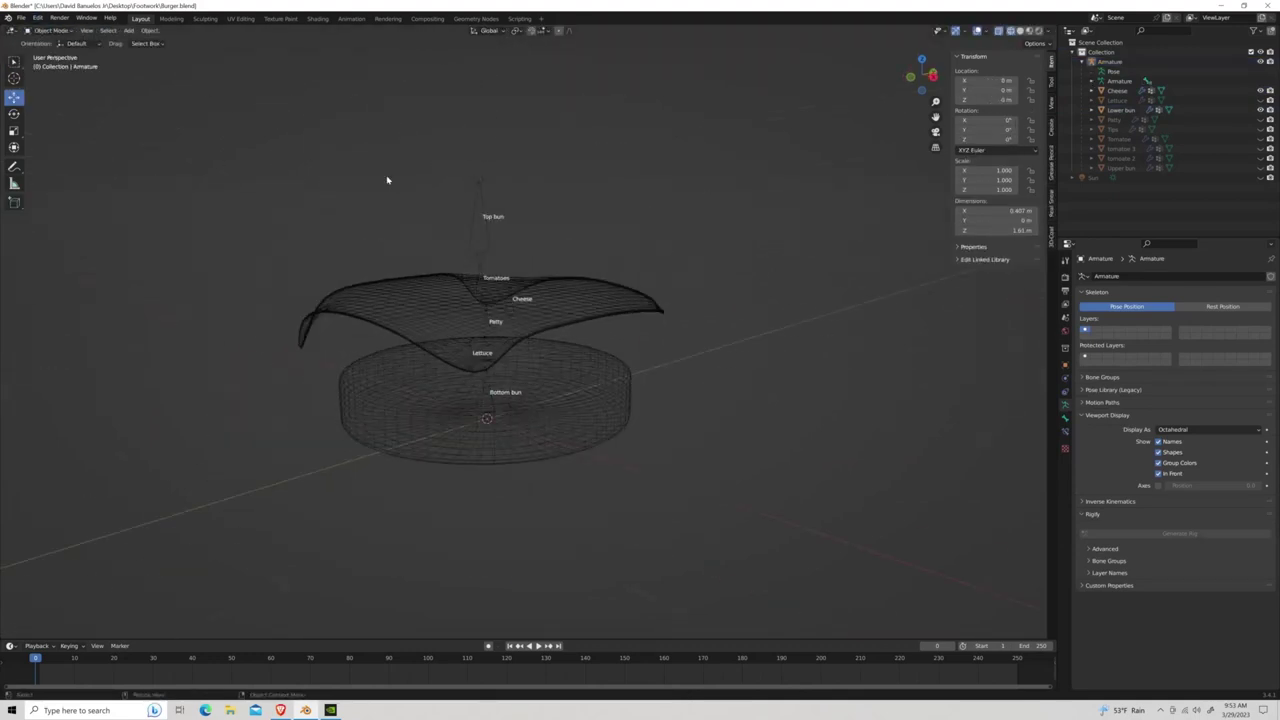
# Test-move the Bottom bun bone along Z, cancel, and return to Object Mode.
pyautogui.click(500, 414)
pyautogui.press('g')
pyautogui.press('z')
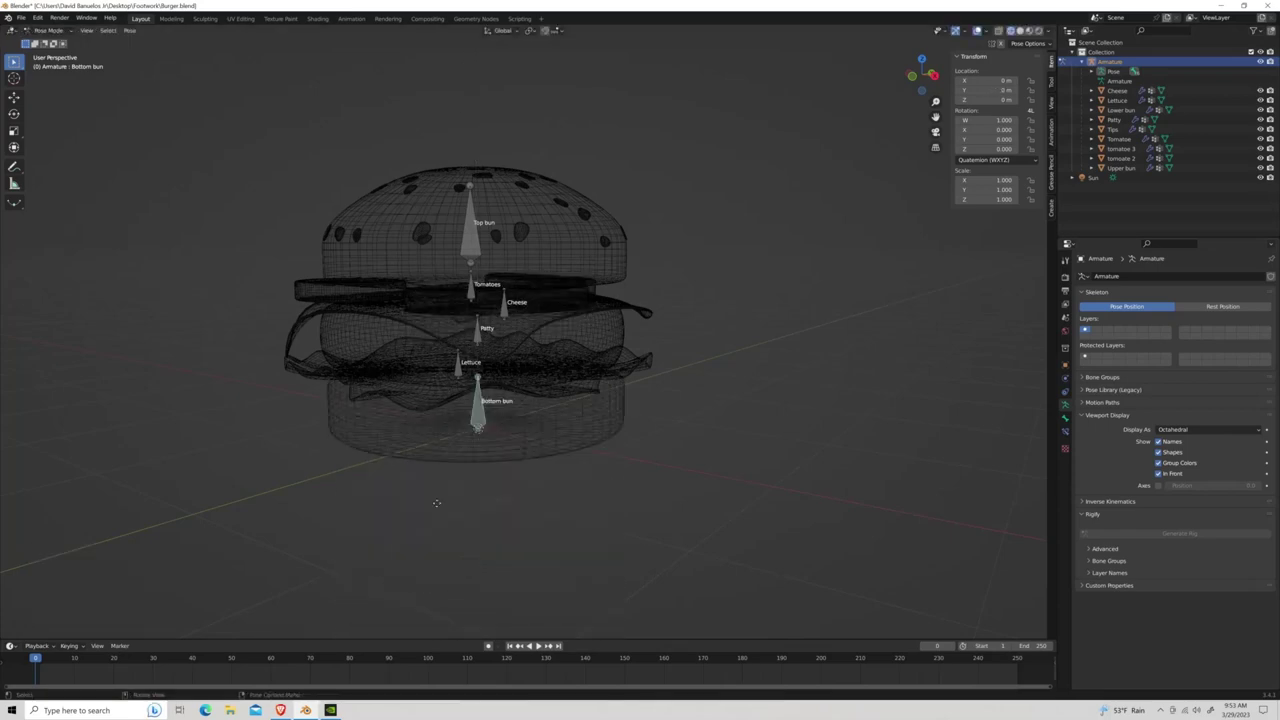
pyautogui.press('Escape')
pyautogui.moveTo(480, 420); pyautogui.dragTo(578, 156, button='middle')
pyautogui.hotkey('ctrl', 'Tab')
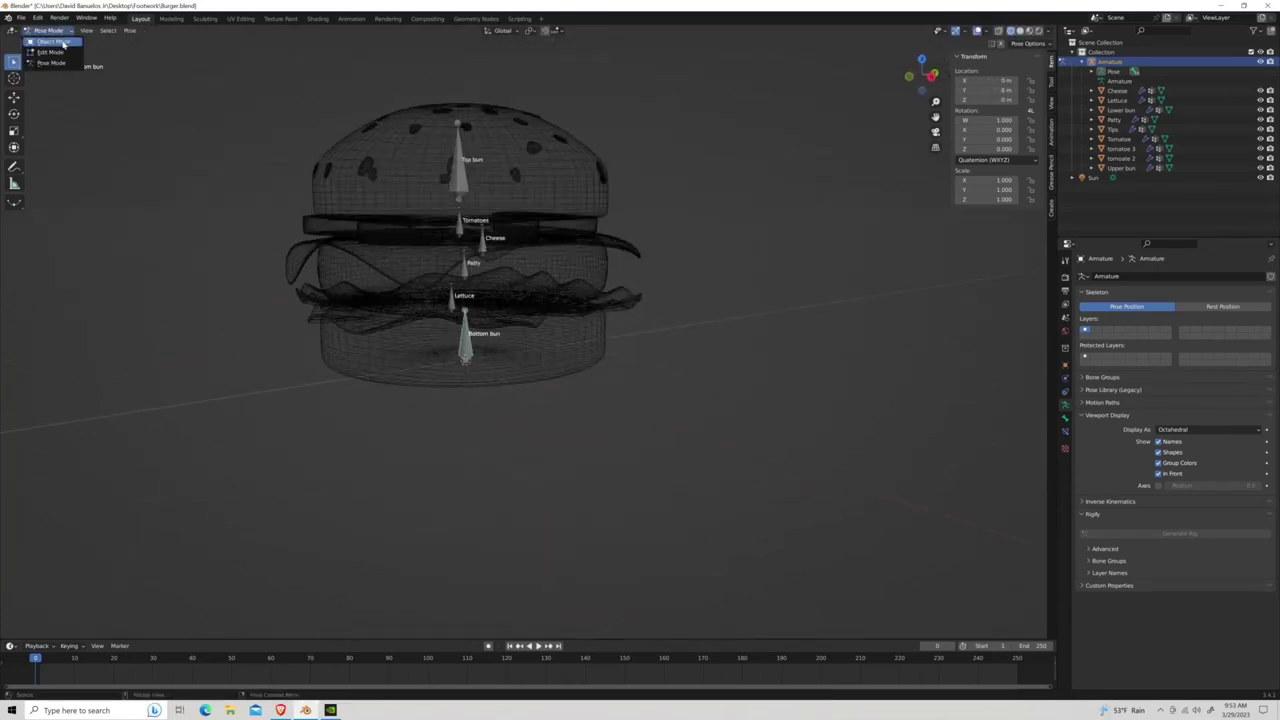
# Hide the Cheese and other selected burger layers with H.
pyautogui.click(551, 227)
pyautogui.click(492, 318)
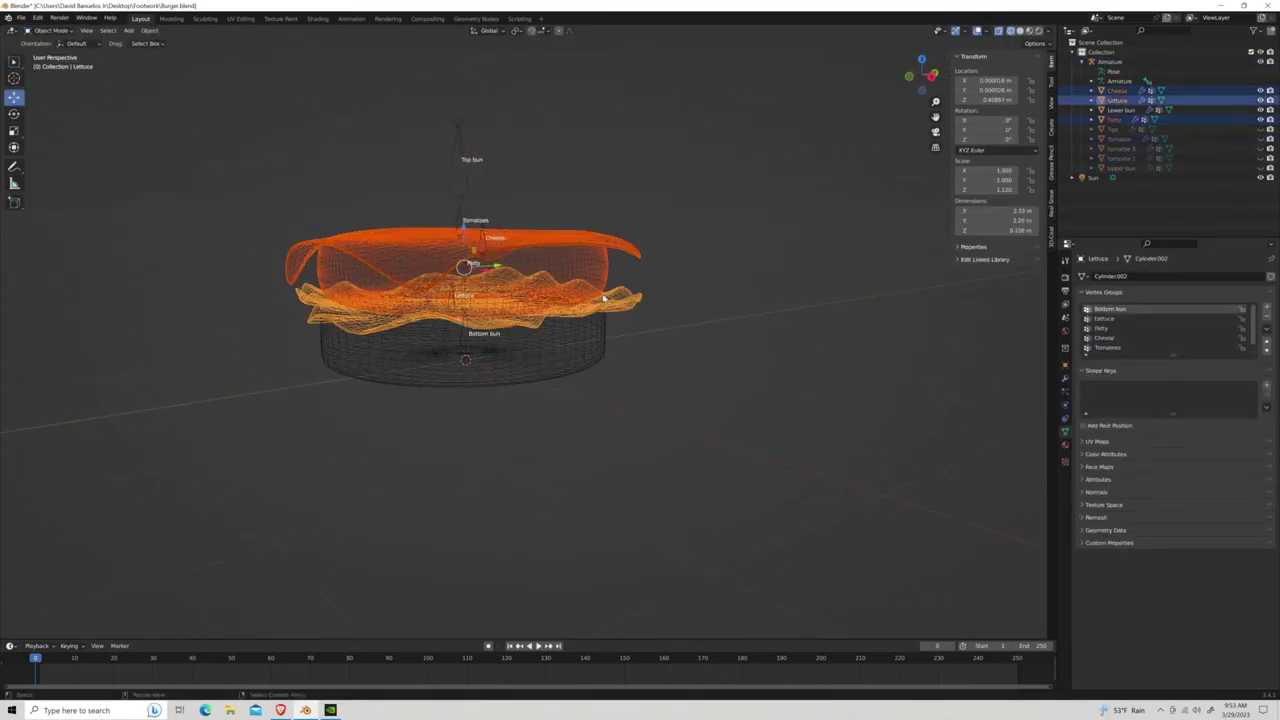
pyautogui.scroll(3, 492, 318)
pyautogui.click(365, 186)
pyautogui.press('h')
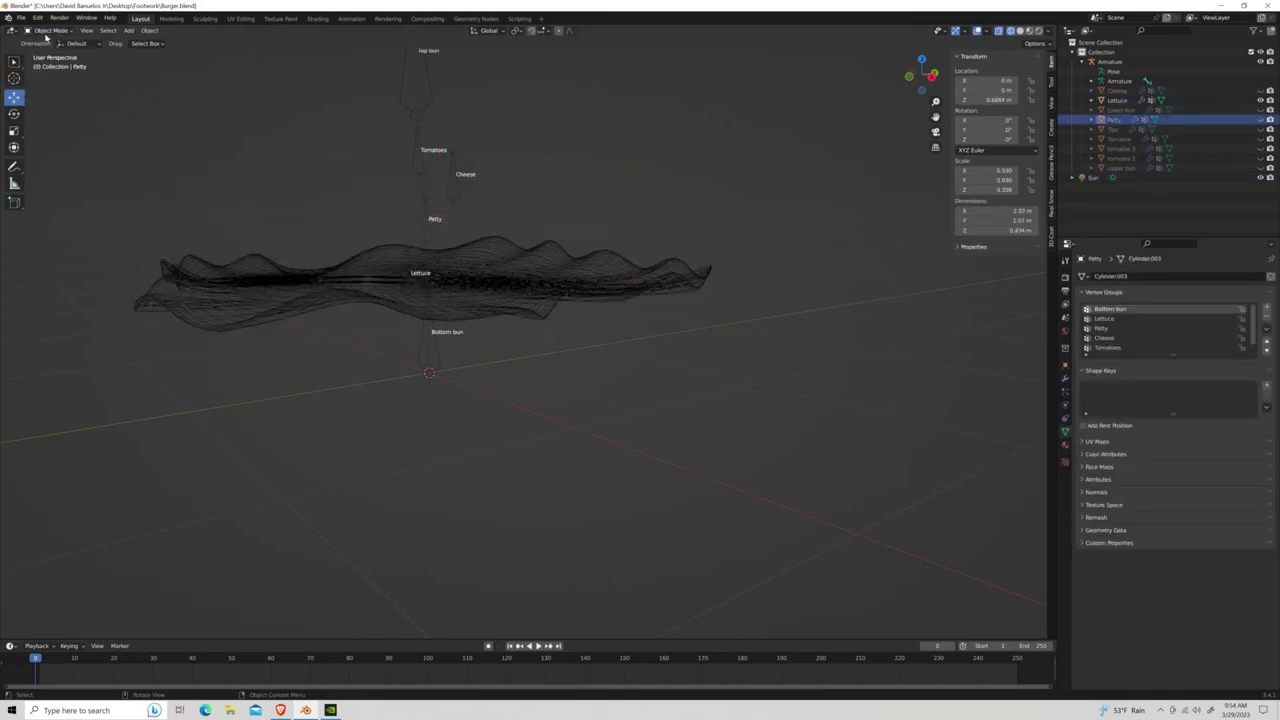
# Save the burger file with Ctrl+S while the armature is in Pose Mode.
pyautogui.click(428, 365)
pyautogui.hotkey('ctrl', 'Tab')
pyautogui.click(431, 335)
pyautogui.hotkey('ctrl', 's')
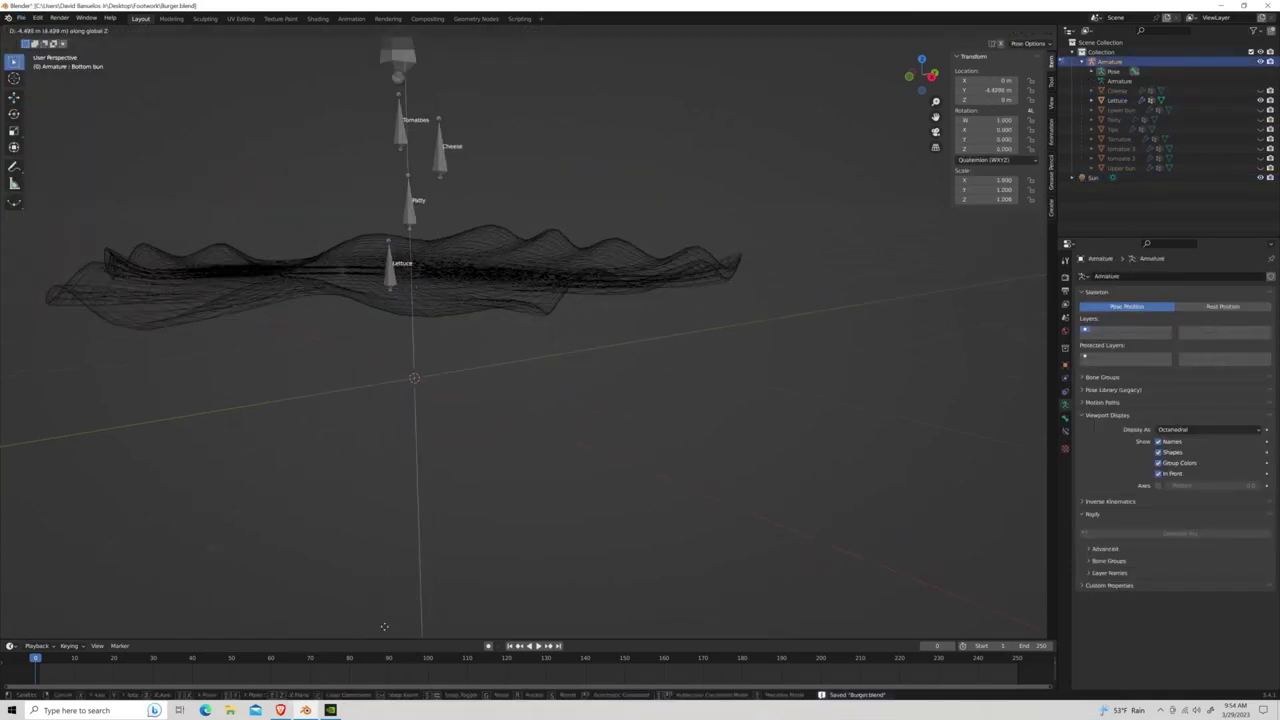
pyautogui.press('Escape')
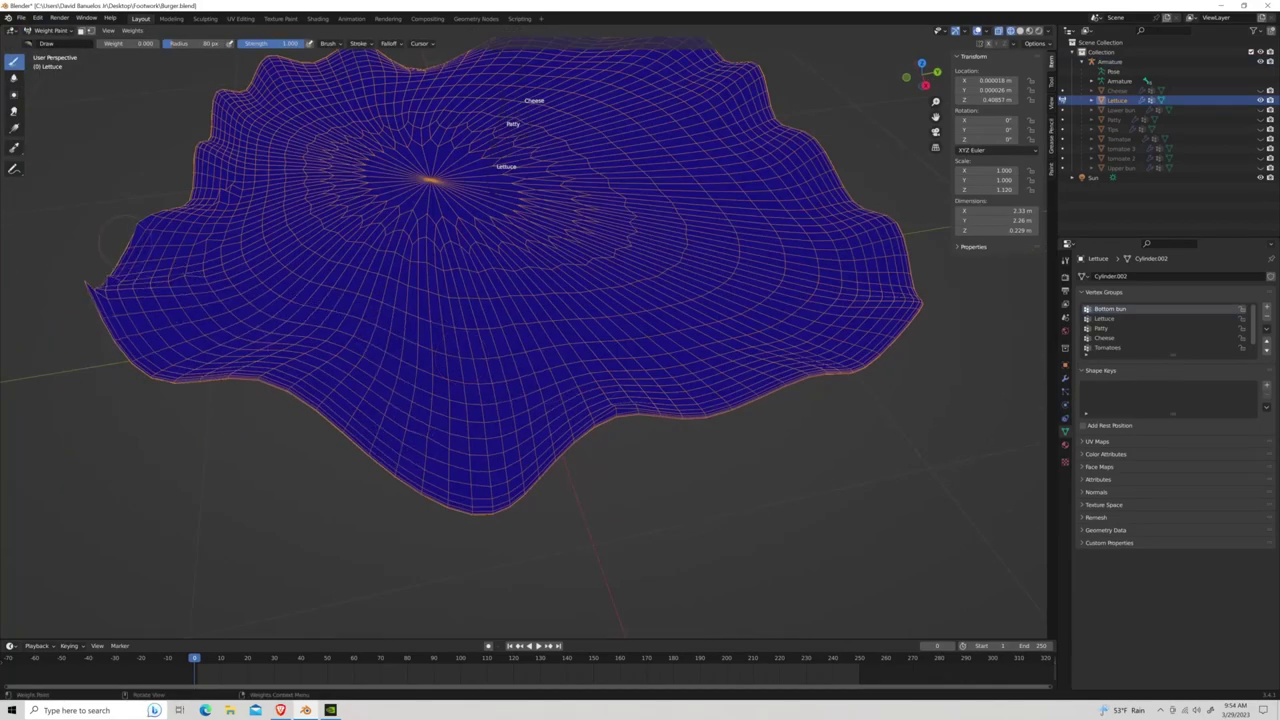
pyautogui.moveTo(890, 200); pyautogui.dragTo(700, 300, button='middle')
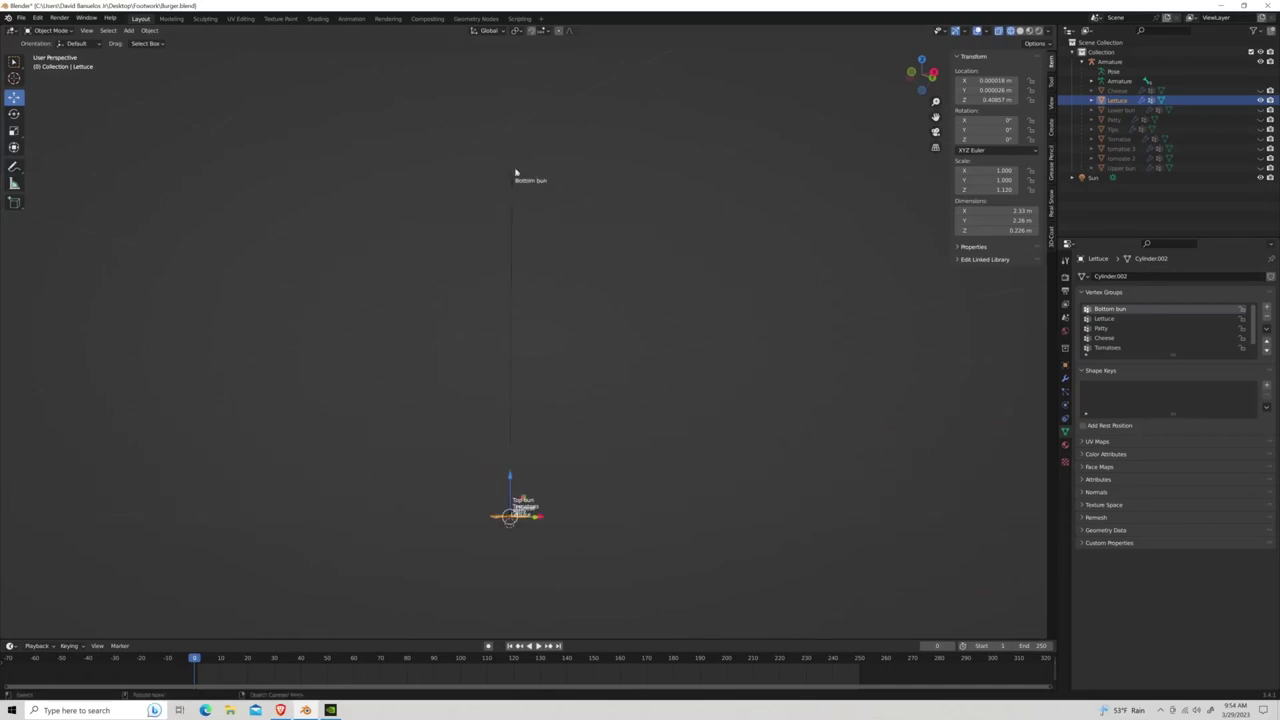
# Test-move the Bottom bun bone vertically to check that the lettuce stays put.
pyautogui.click(512, 182)
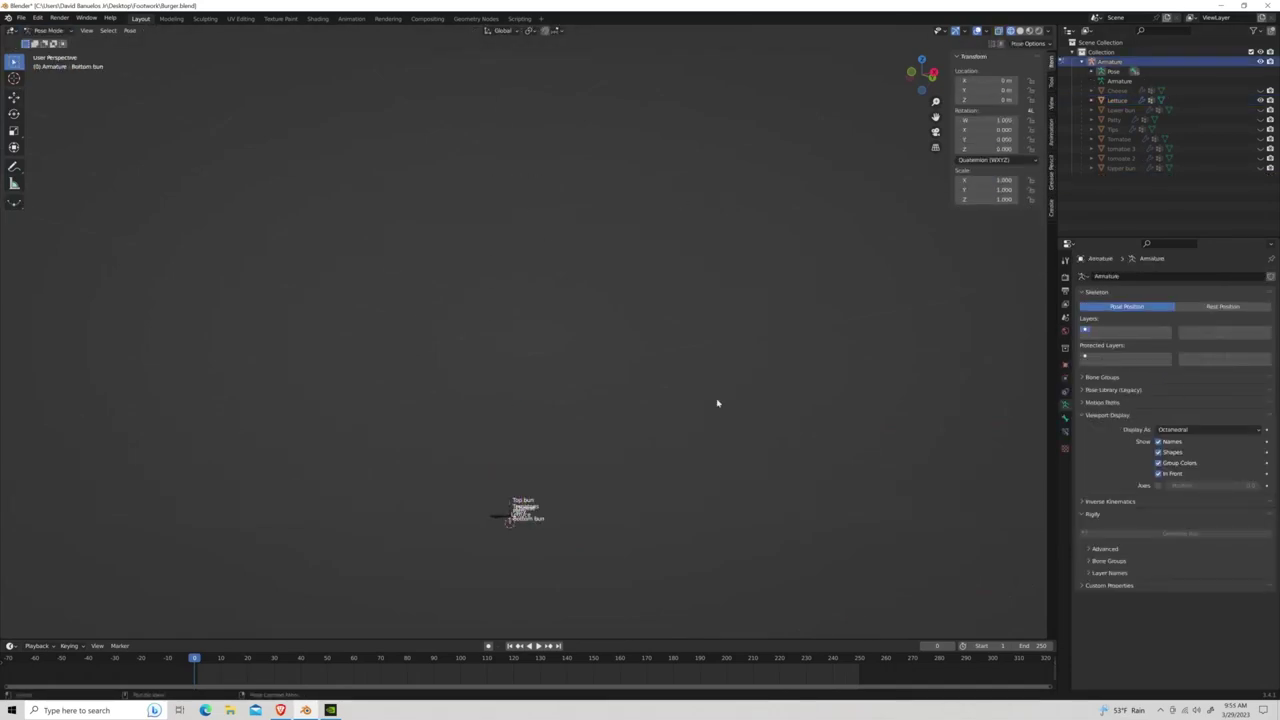
pyautogui.press('KP_Decimal')
pyautogui.press('g')
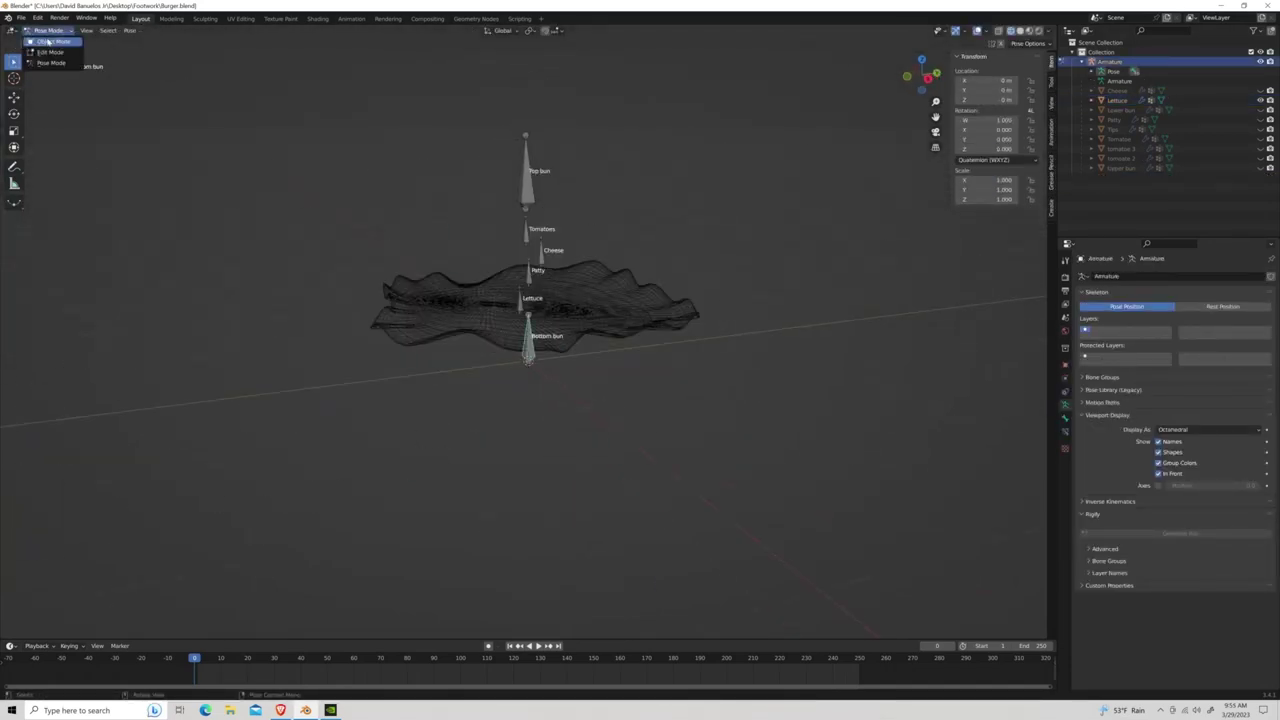
pyautogui.click(47, 41)
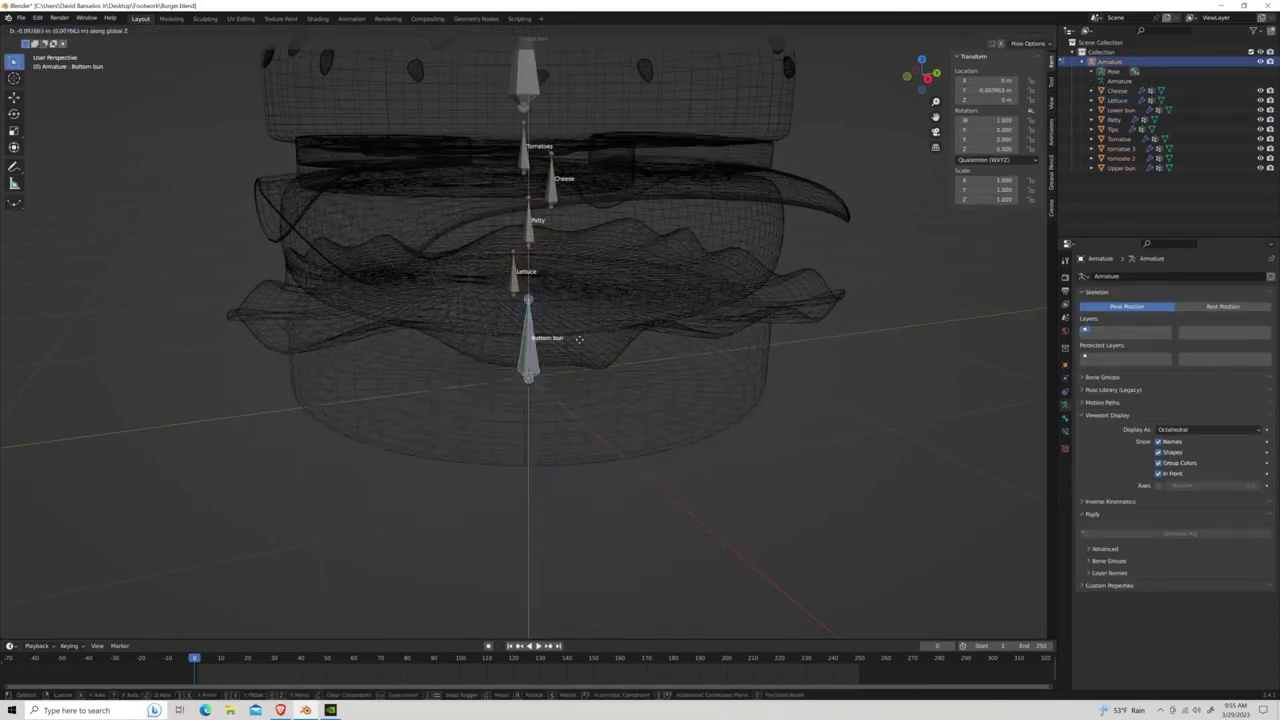
pyautogui.click(578, 339)
# Recheck the bone move in solid shading, cancel it, and return to Object Mode.
pyautogui.scroll(-5, 449, 394)
pyautogui.hotkey('shift', 'z')
pyautogui.press('g')
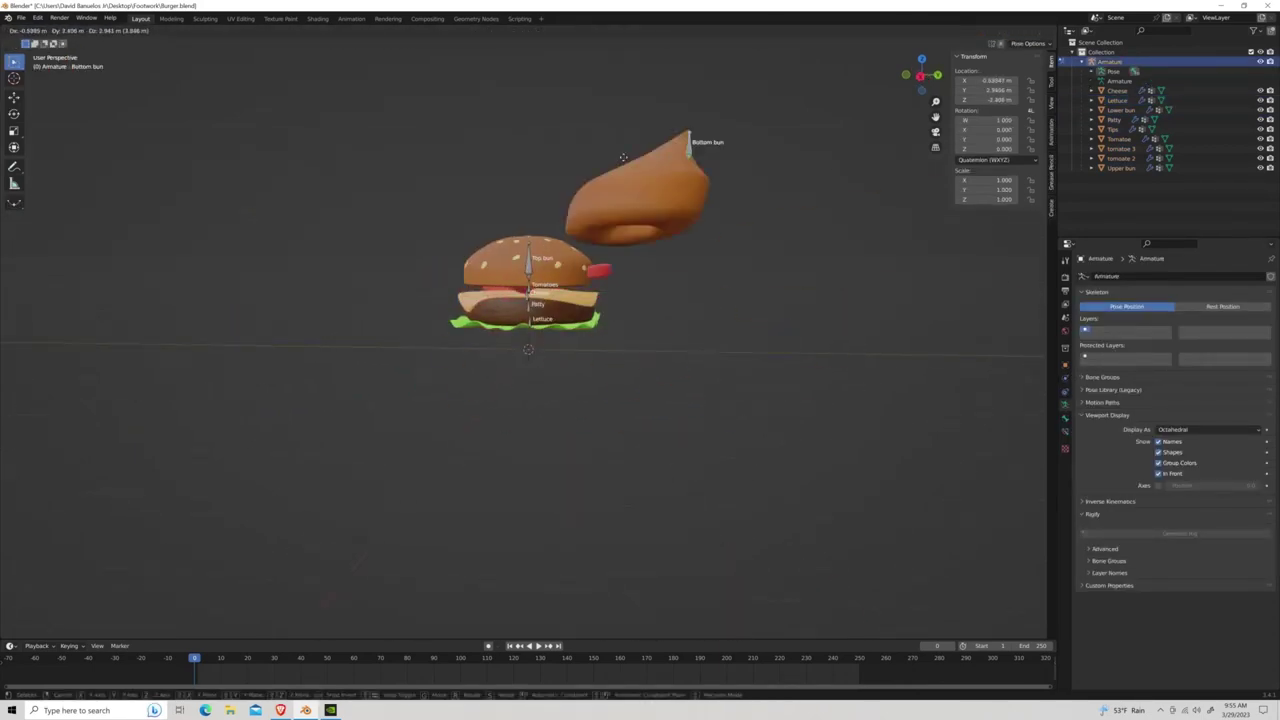
pyautogui.press('Escape')
pyautogui.scroll(5, 528, 300)
pyautogui.hotkey('ctrl', 'Tab')
# Isolate tomatoe 3 in Weight Paint with Bottom bun as the active vertex group.
pyautogui.click(451, 370)
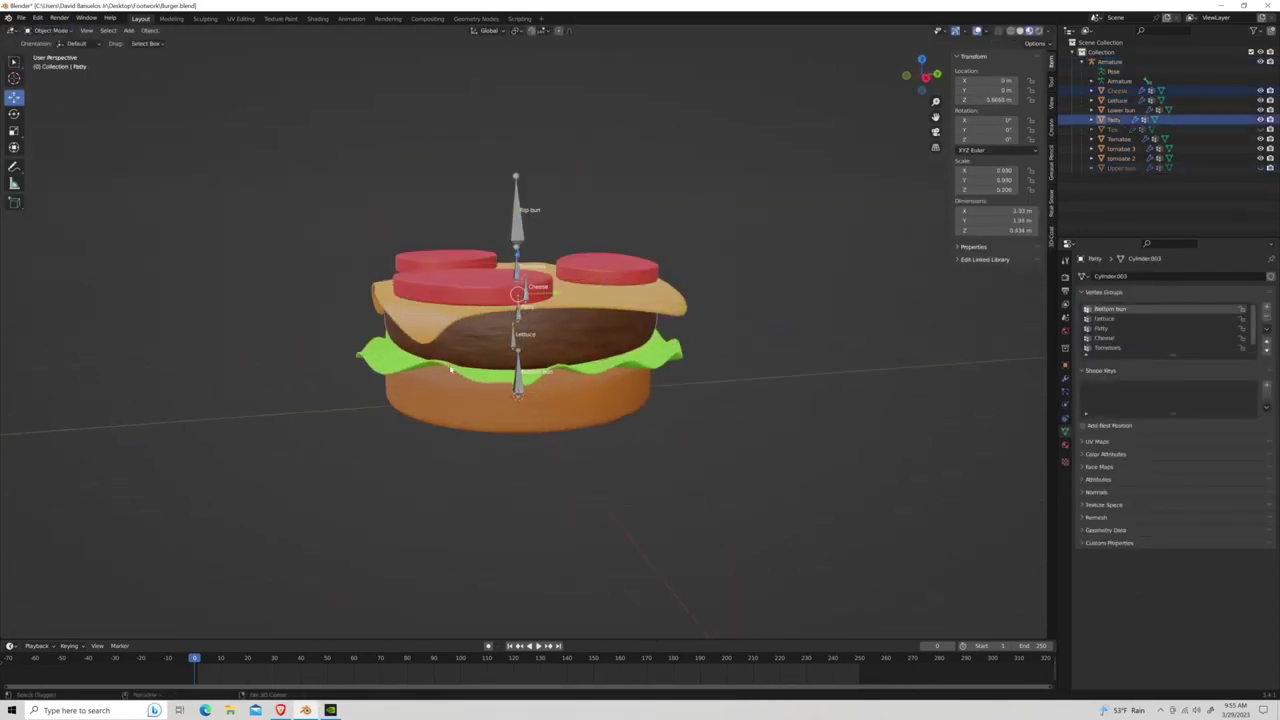
pyautogui.click(453, 270)
pyautogui.hotkey('ctrl', 'Tab')
pyautogui.press('KP_Decimal')
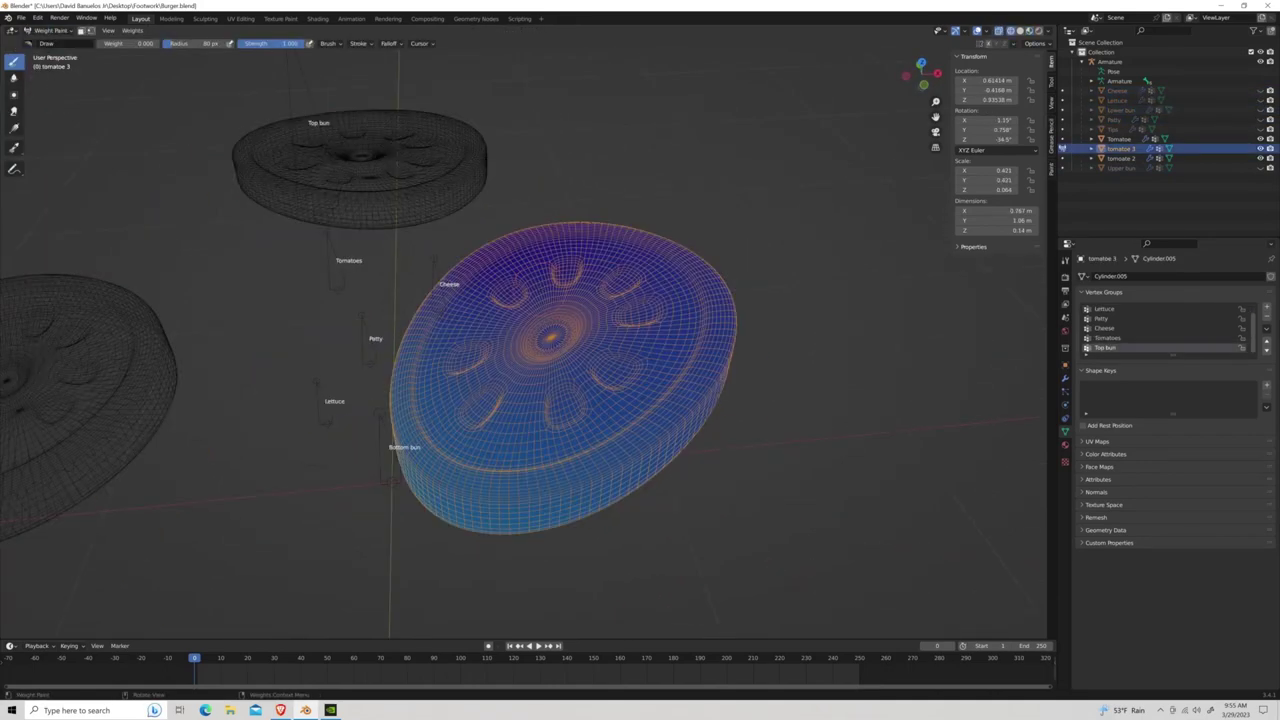
pyautogui.scroll(1, 1097, 317)
pyautogui.click(1105, 309)
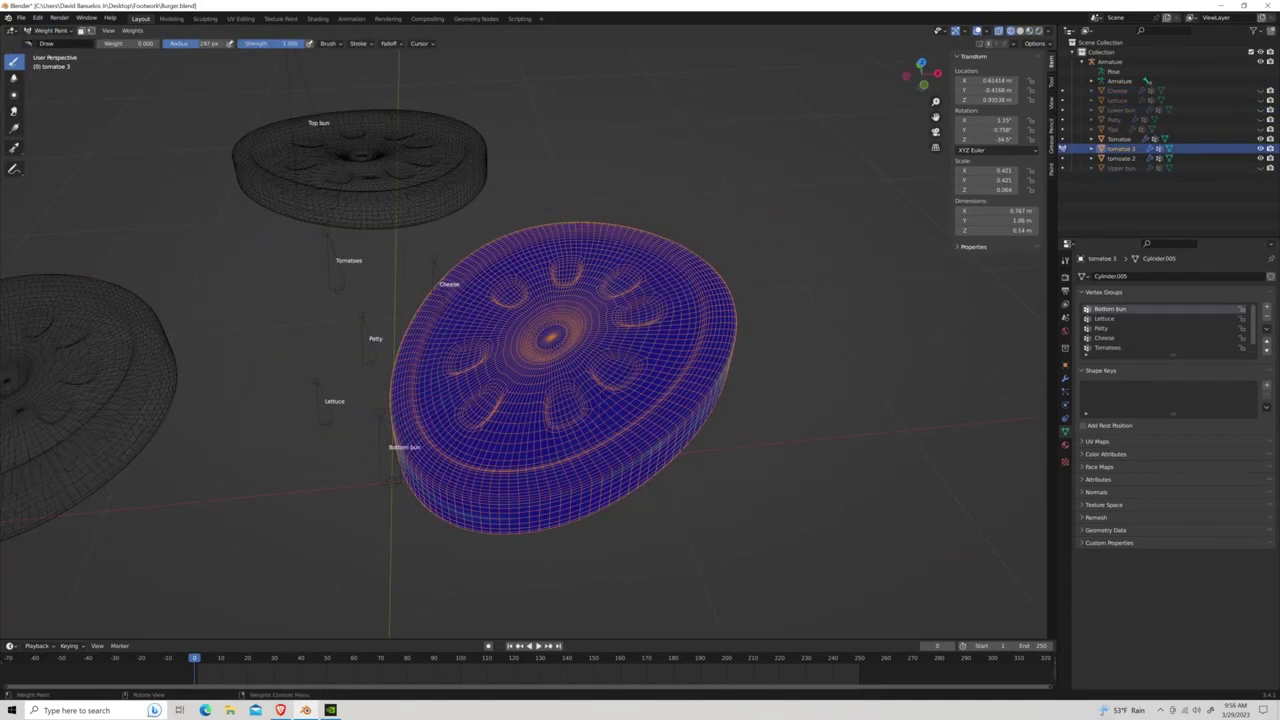
pyautogui.scroll(-3, 528, 340)
pyautogui.hotkey('shift', 'z')
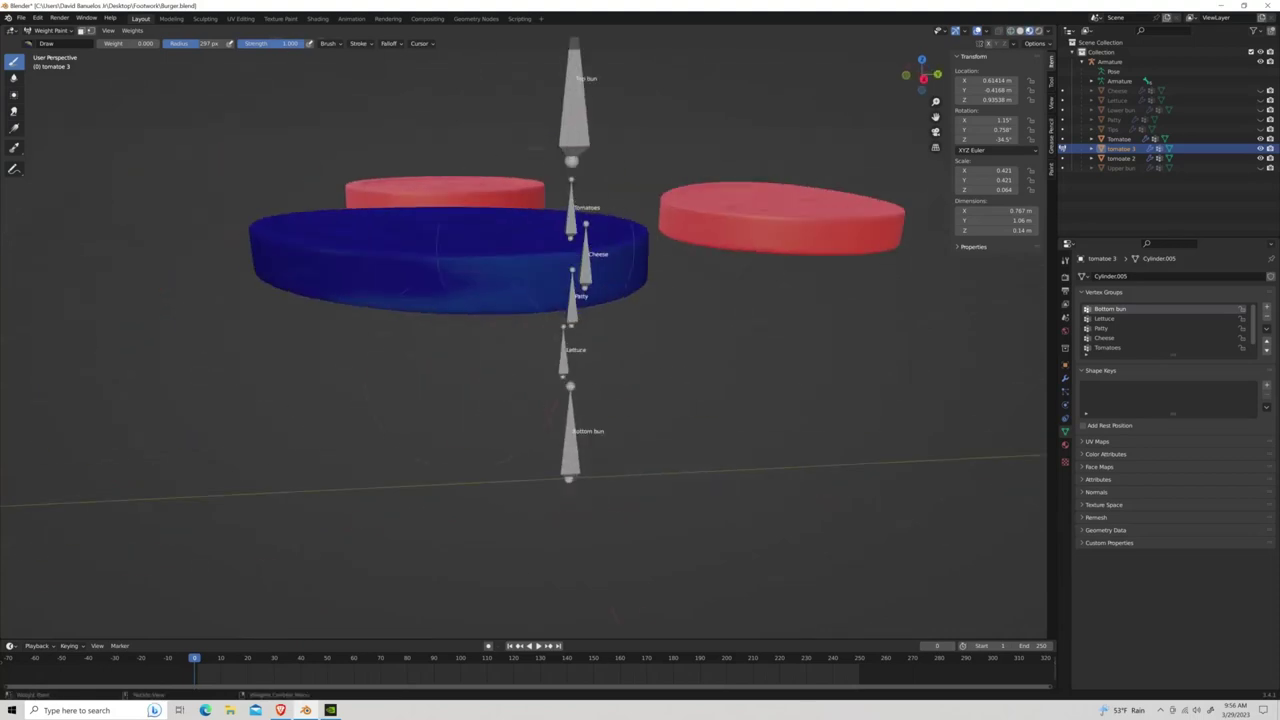
pyautogui.moveTo(510, 210); pyautogui.dragTo(608, 416, button='middle')
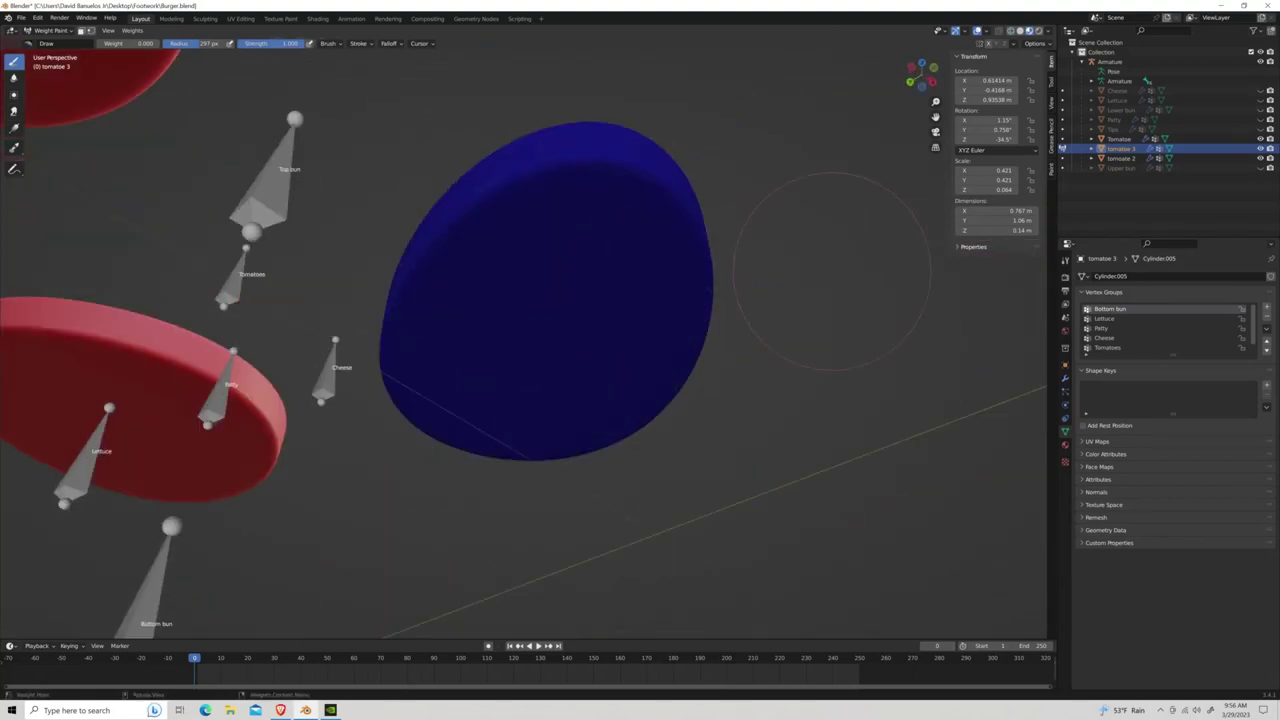
pyautogui.moveTo(833, 270); pyautogui.dragTo(700, 320, button='middle')
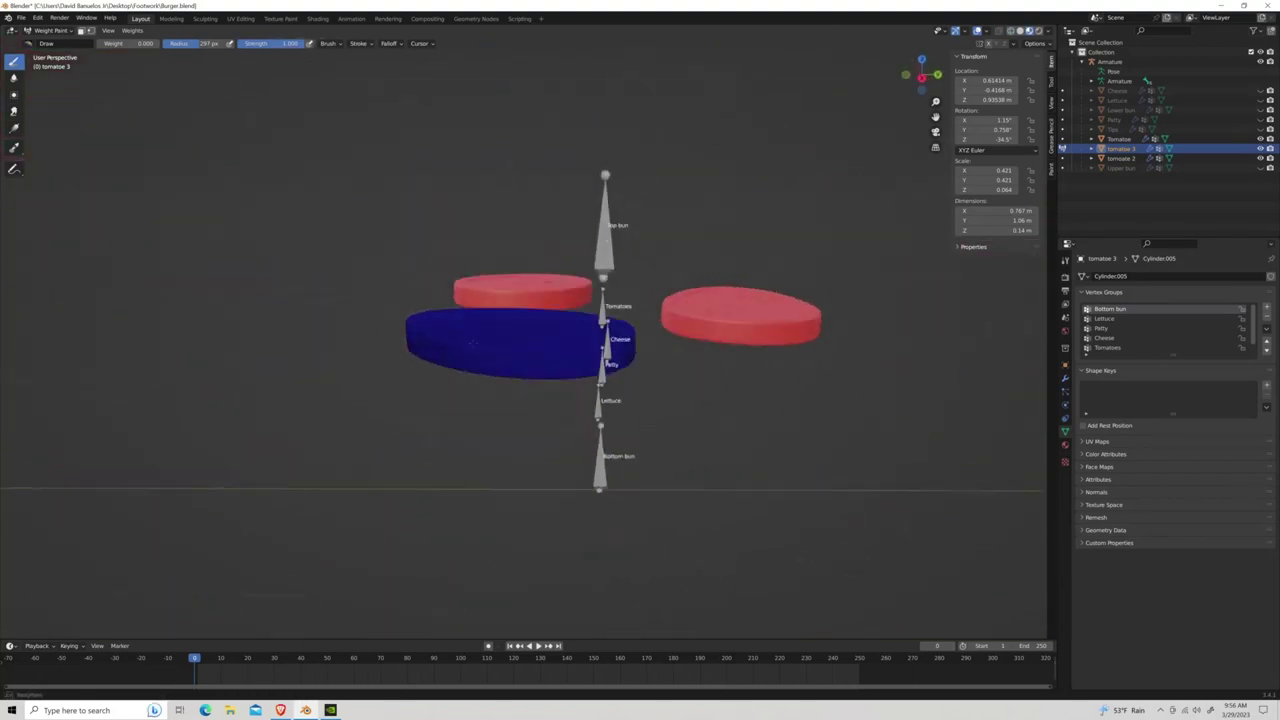
# Put the armature in Pose Mode and pull the Bottom bun bone away with G.
pyautogui.click(50, 30)
pyautogui.click(53, 41)
pyautogui.click(50, 30)
pyautogui.click(50, 63)
pyautogui.press('g')
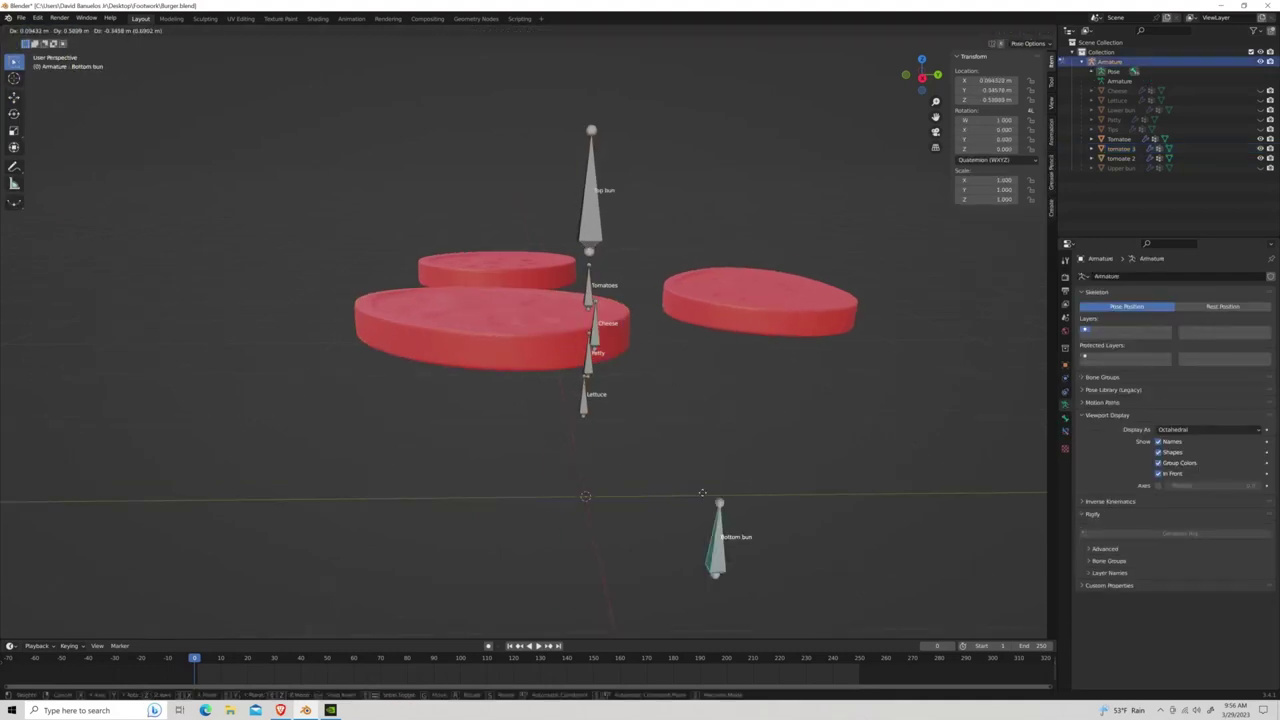
pyautogui.rightClick(985, 480)
pyautogui.scroll(-3, 771, 400)
pyautogui.moveTo(480, 394); pyautogui.dragTo(525, 320, button='middle')
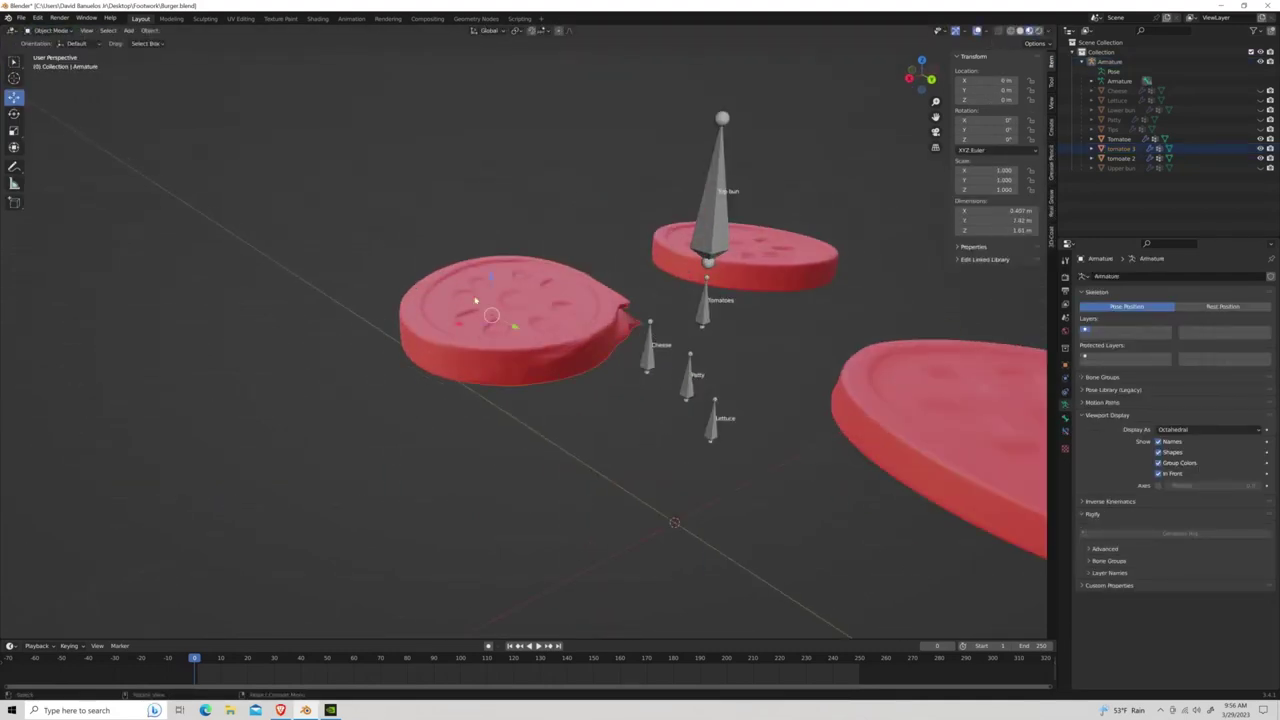
# Inspect tomatoe 3 from several angles for Bottom bun weight, then return to object mode.
pyautogui.click(1062, 148)
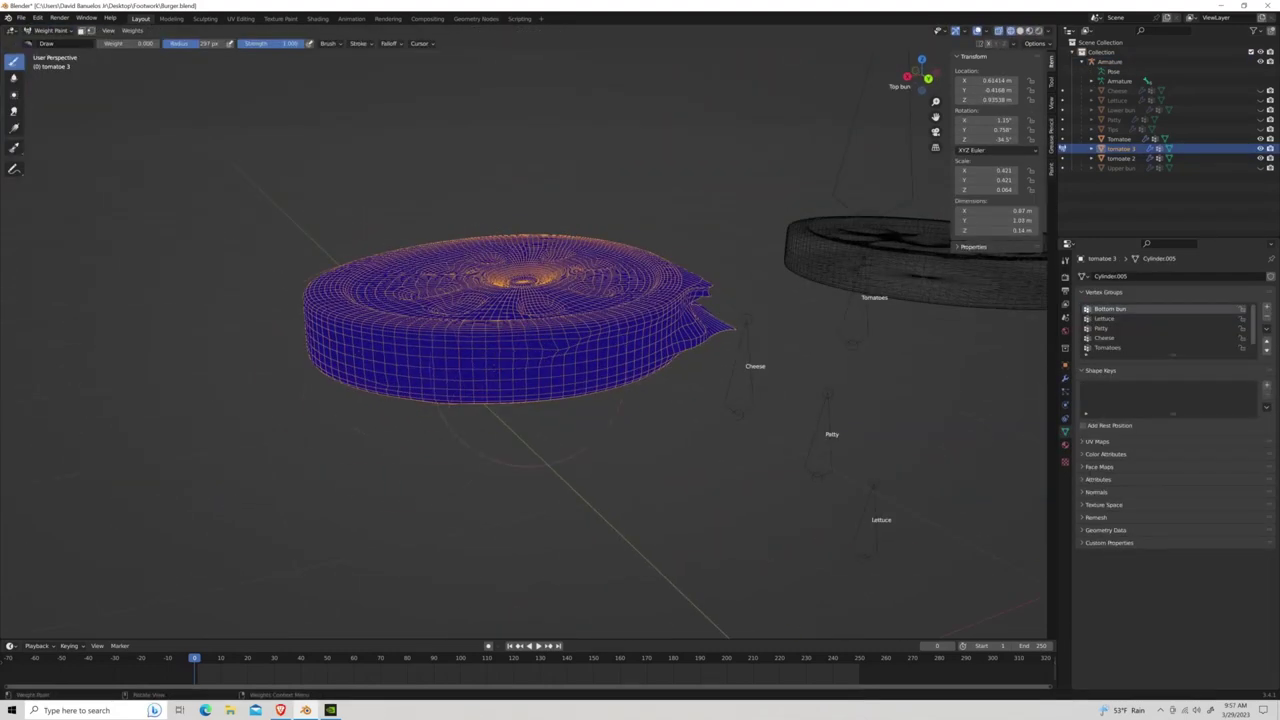
pyautogui.moveTo(360, 318); pyautogui.dragTo(355, 360, button='middle')
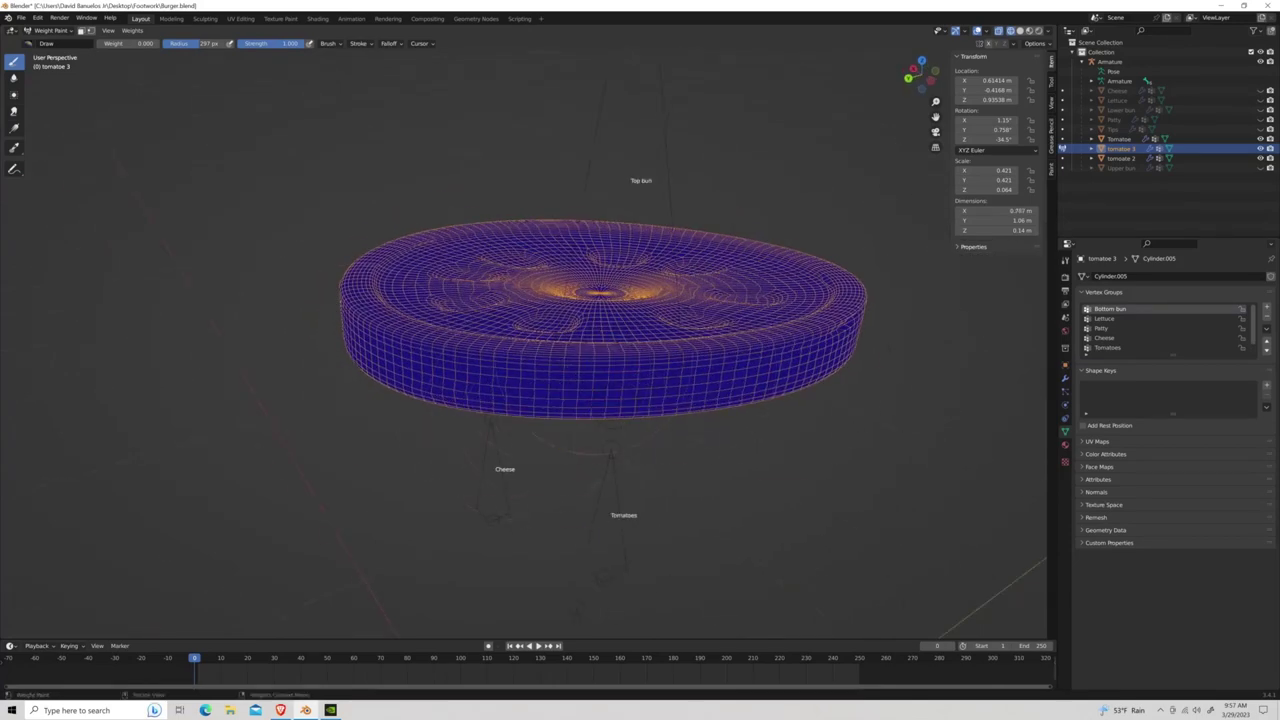
pyautogui.moveTo(580, 200); pyautogui.dragTo(505, 195, button='middle')
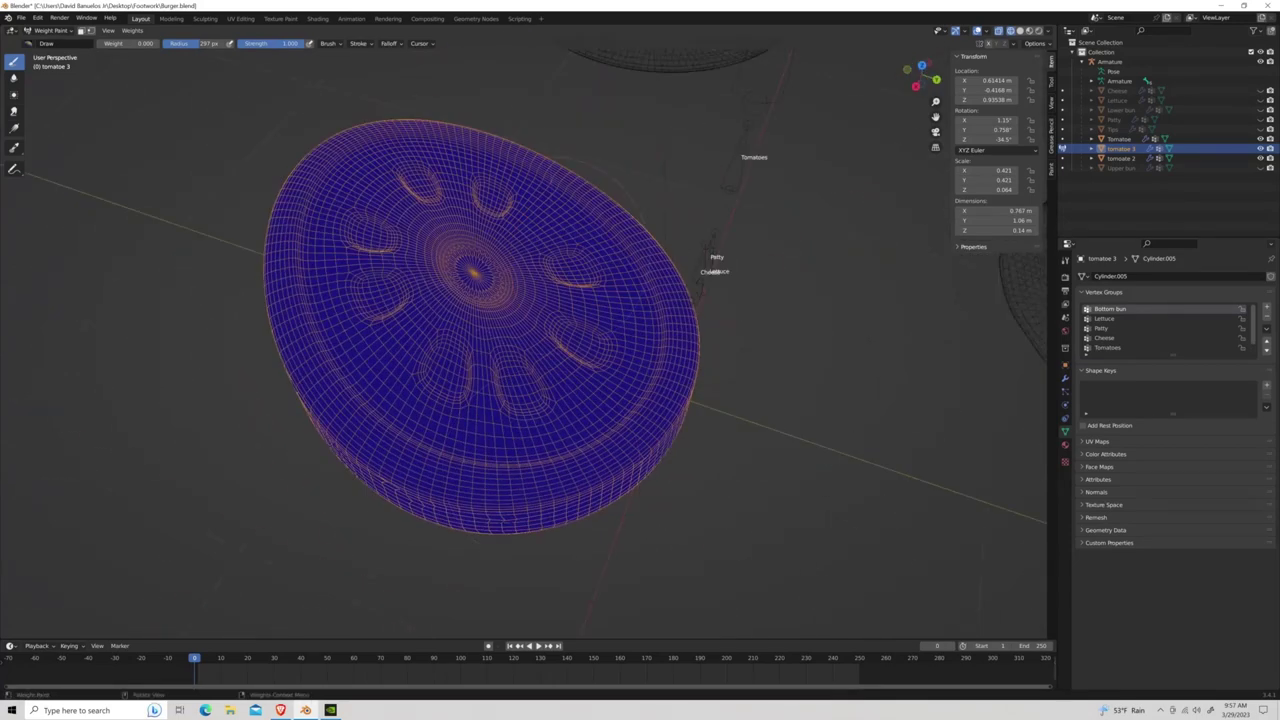
pyautogui.moveTo(270, 326); pyautogui.dragTo(695, 300, button='middle')
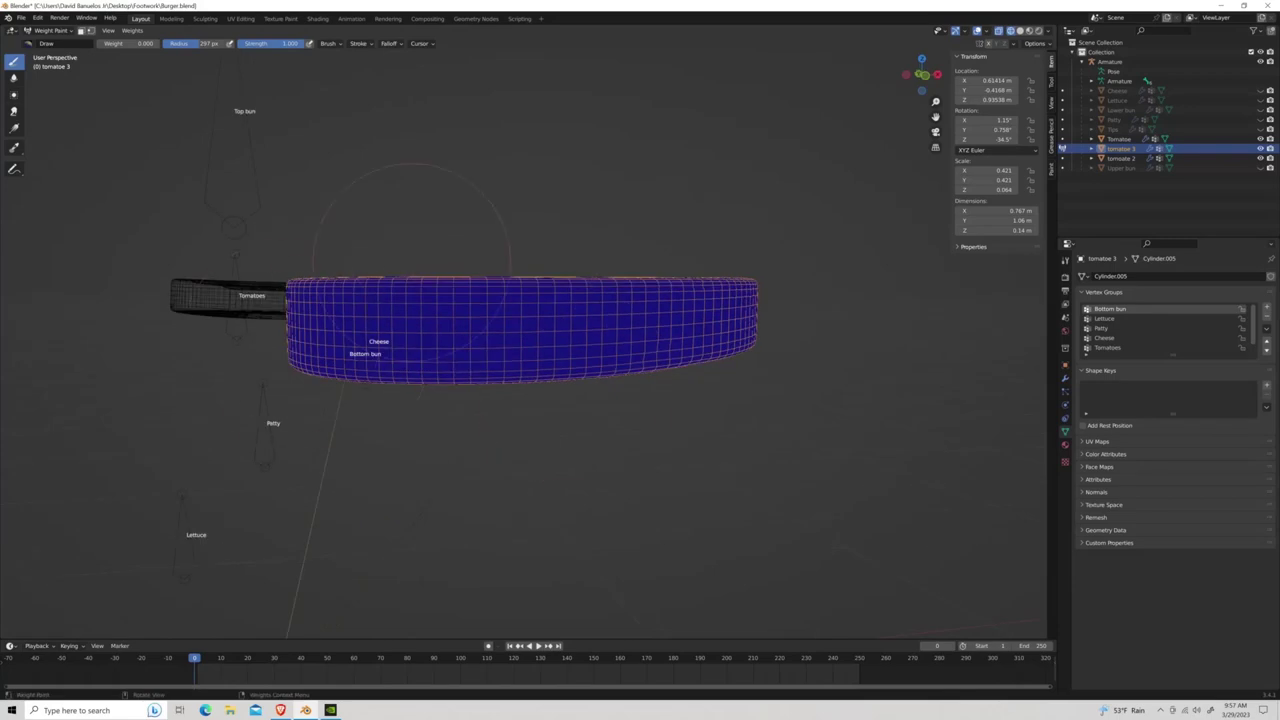
pyautogui.moveTo(402, 268); pyautogui.dragTo(512, 352, button='middle')
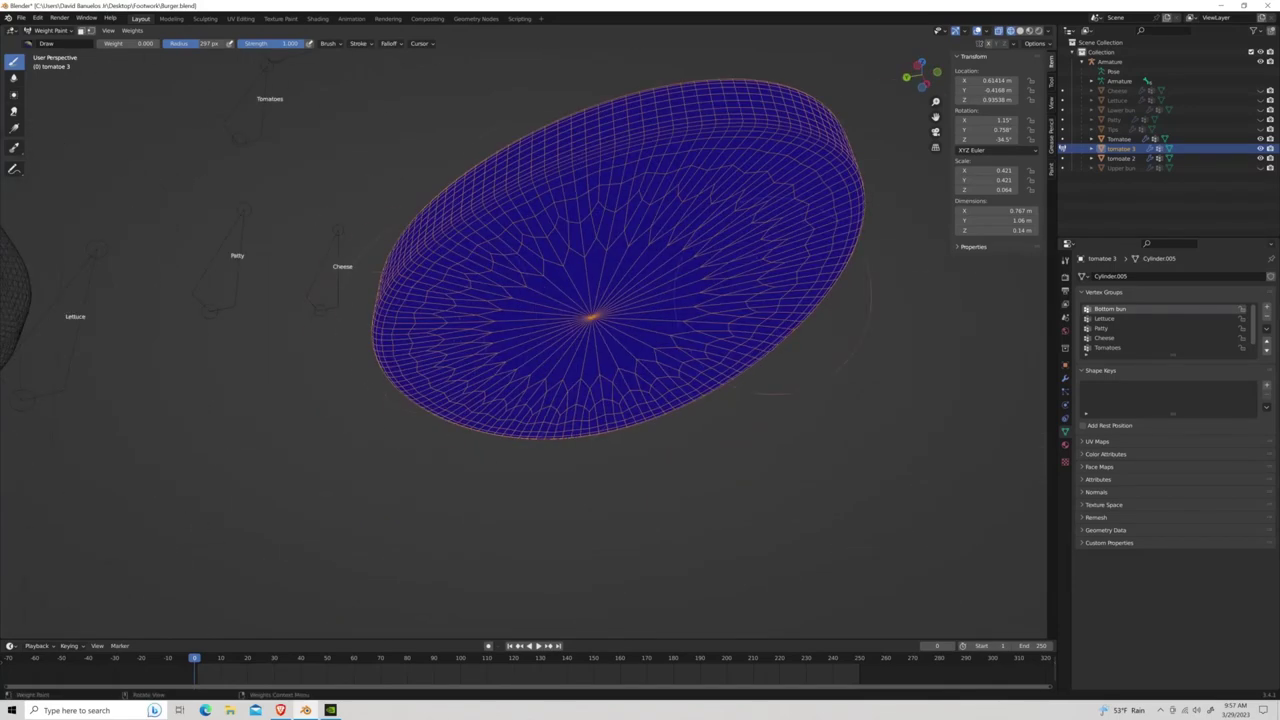
pyautogui.scroll(-5, 770, 293)
pyautogui.moveTo(770, 293); pyautogui.dragTo(517, 306, button='middle')
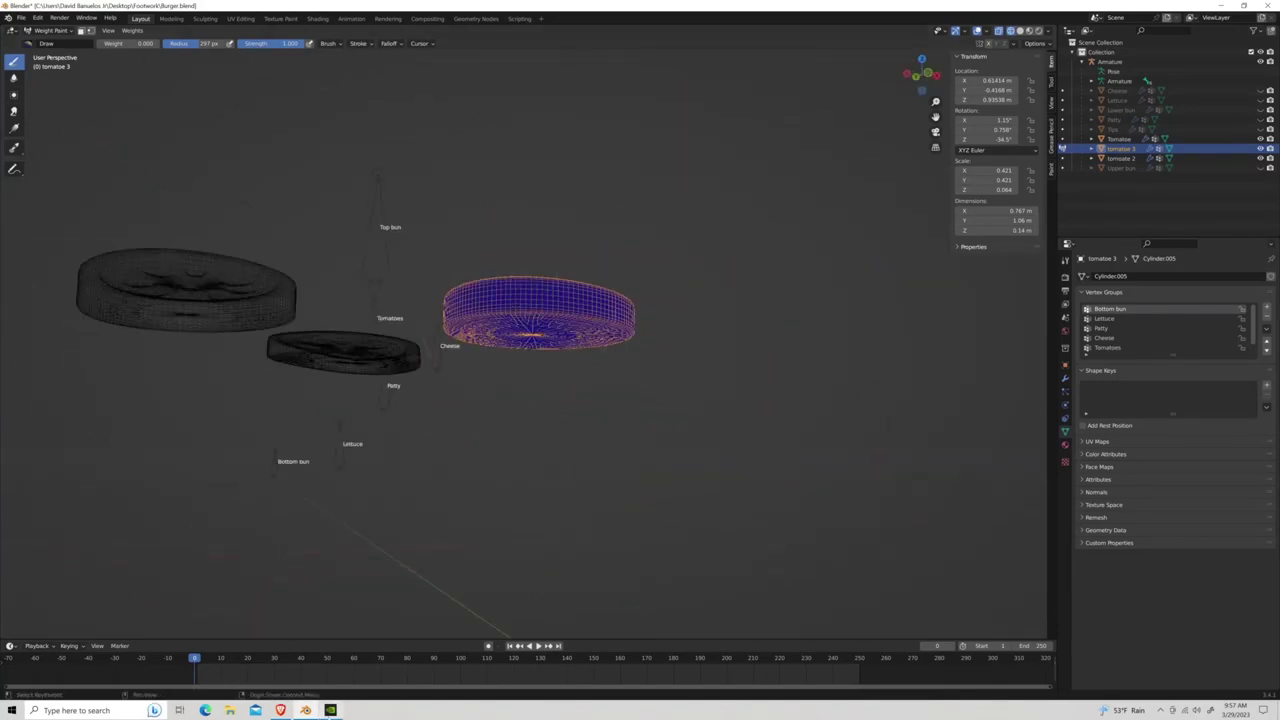
pyautogui.moveTo(560, 510); pyautogui.dragTo(536, 383, button='middle')
pyautogui.hotkey('ctrl', 'Tab')
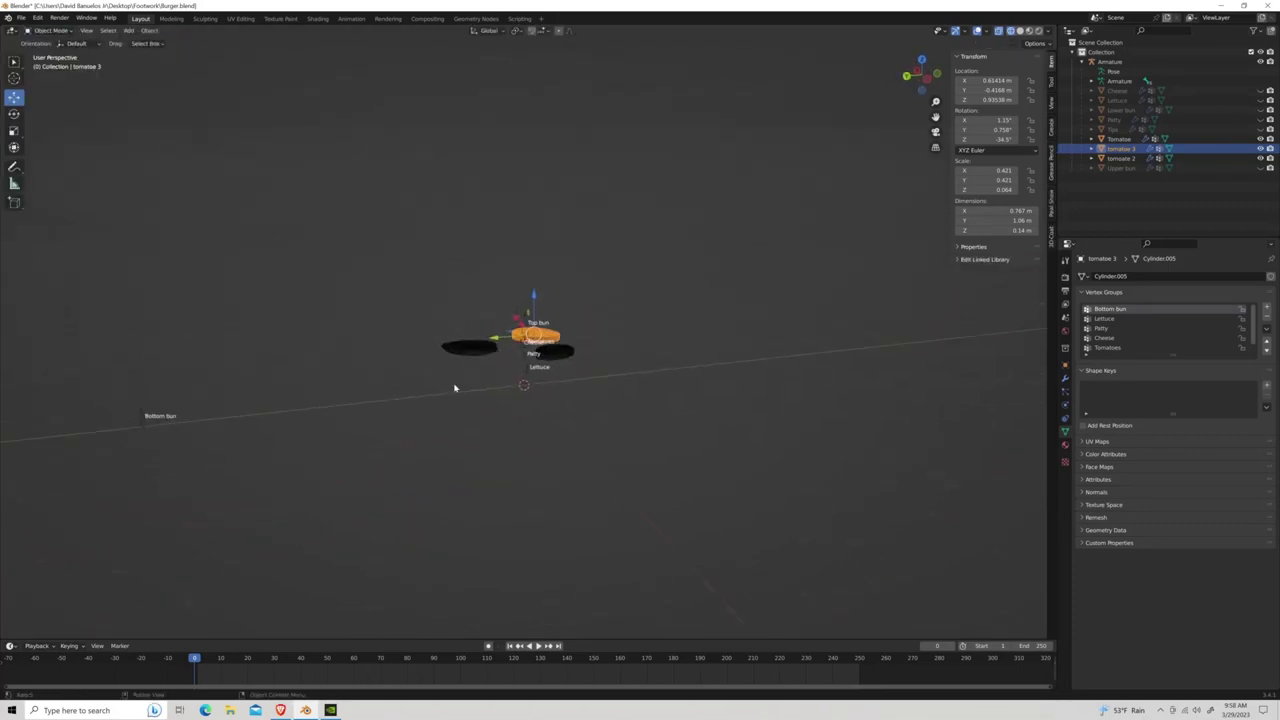
# Reset the Bottom bun bone to its rest position with Alt+G.
pyautogui.click(454, 387)
pyautogui.click(52, 30)
pyautogui.hotkey('alt', 'g')
pyautogui.scroll(3, 567, 390)
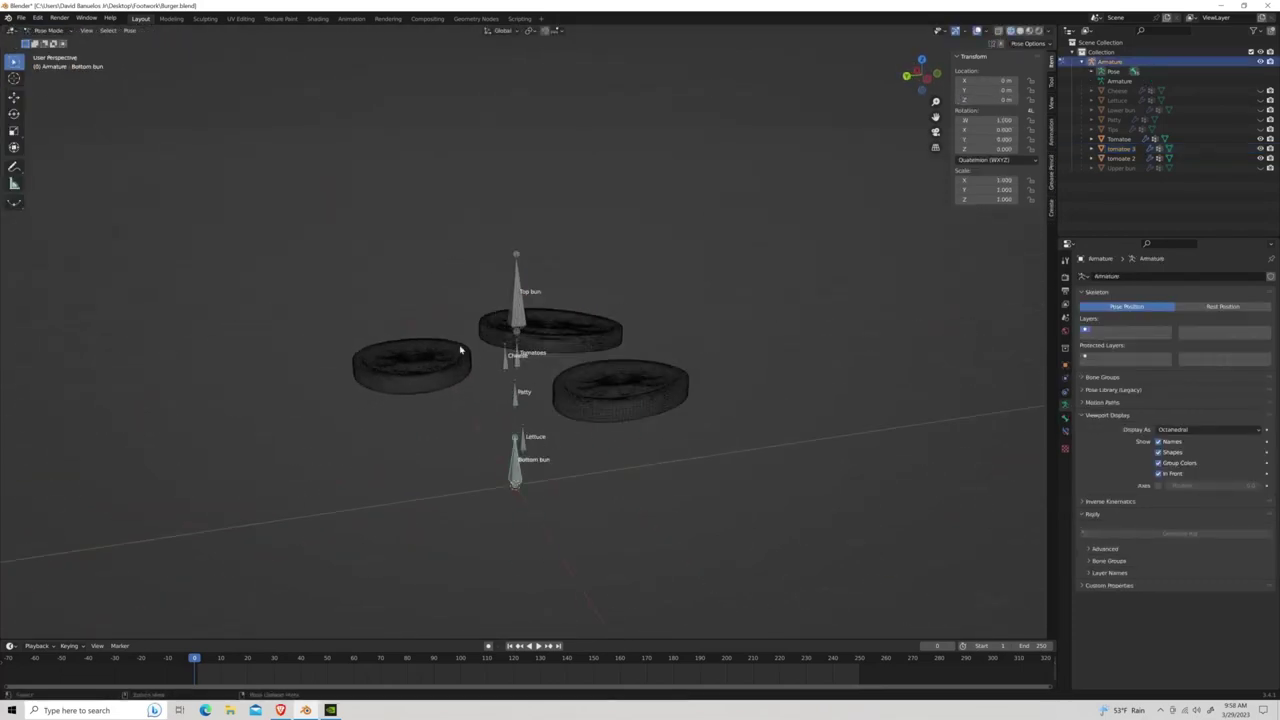
pyautogui.moveTo(461, 350); pyautogui.dragTo(311, 277, button='middle')
# Weight paint tomatoe 2 with Bottom bun as the active group and hide the side panel.
pyautogui.click(430, 440)
pyautogui.hotkey('ctrl', 'Tab')
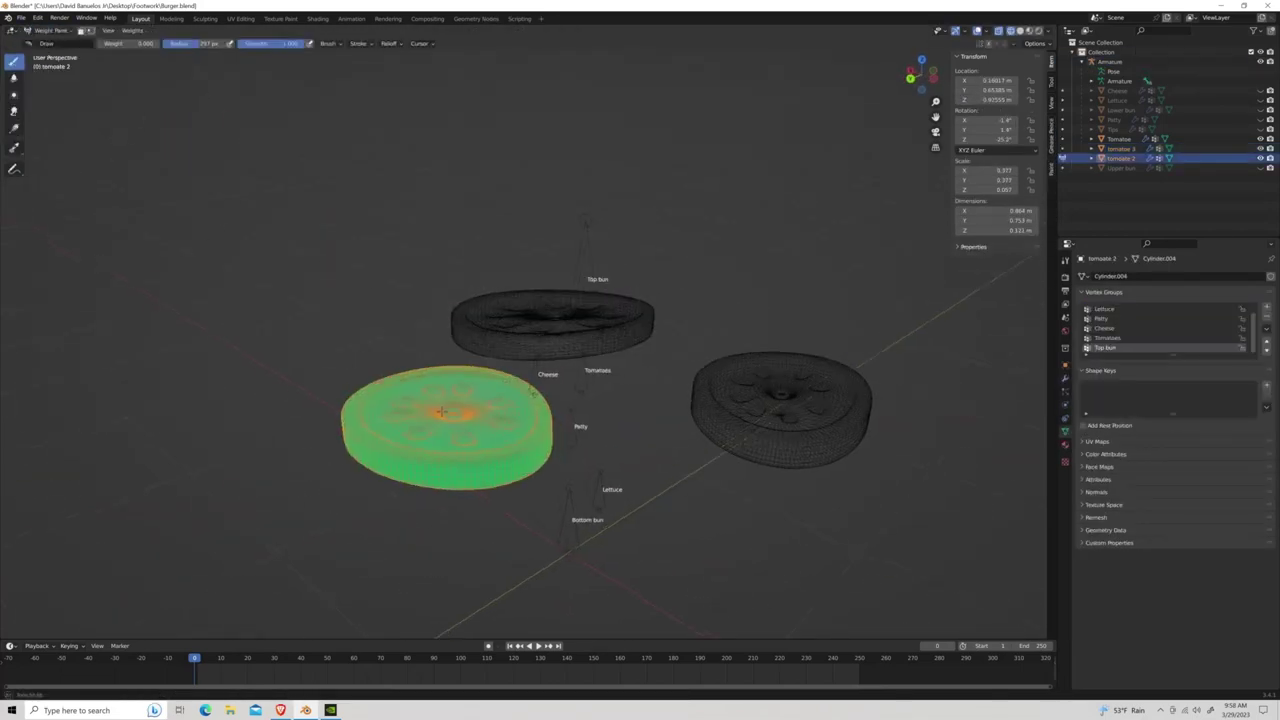
pyautogui.click(1108, 308)
pyautogui.moveTo(441, 411)
pyautogui.mouseDown(button='middle')
pyautogui.moveTo(700, 360)
pyautogui.moveTo(725, 305)
pyautogui.mouseUp(button='middle')
pyautogui.moveTo(735, 365); pyautogui.dragTo(775, 312, button='middle')
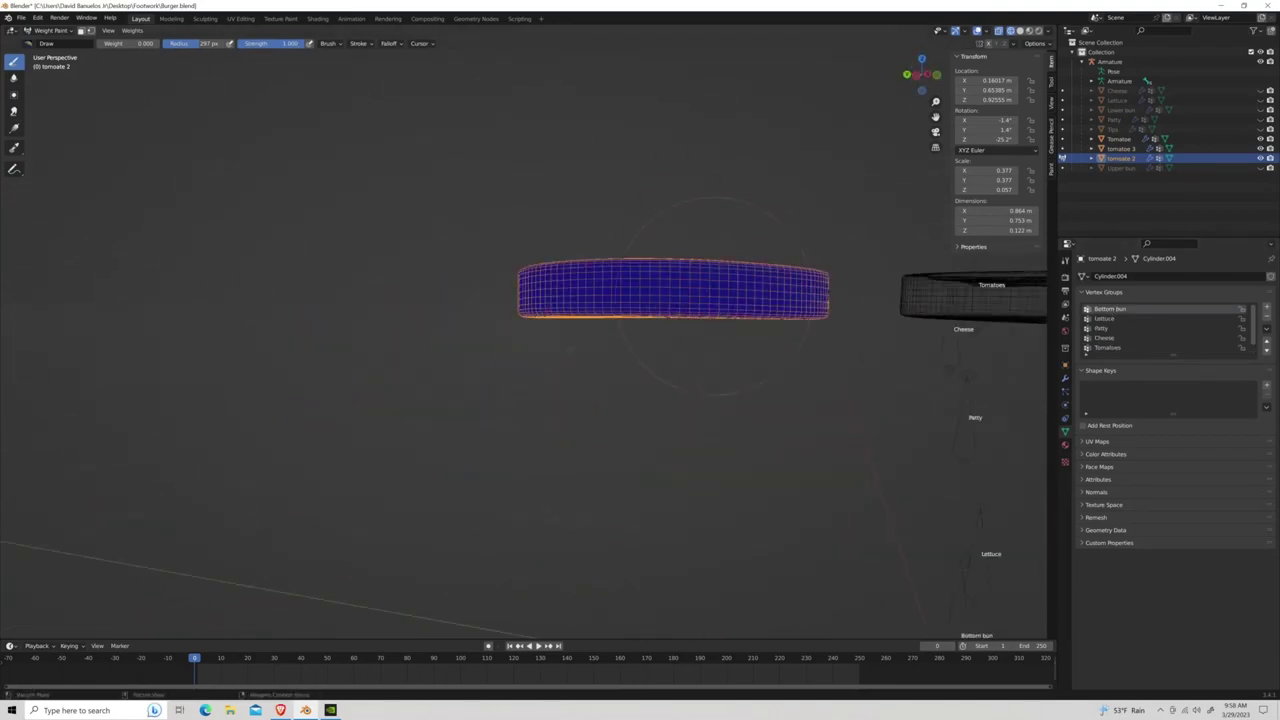
pyautogui.scroll(3, 715, 295)
pyautogui.press('n')
pyautogui.scroll(2, 640, 195)
pyautogui.scroll(-4, 473, 221)
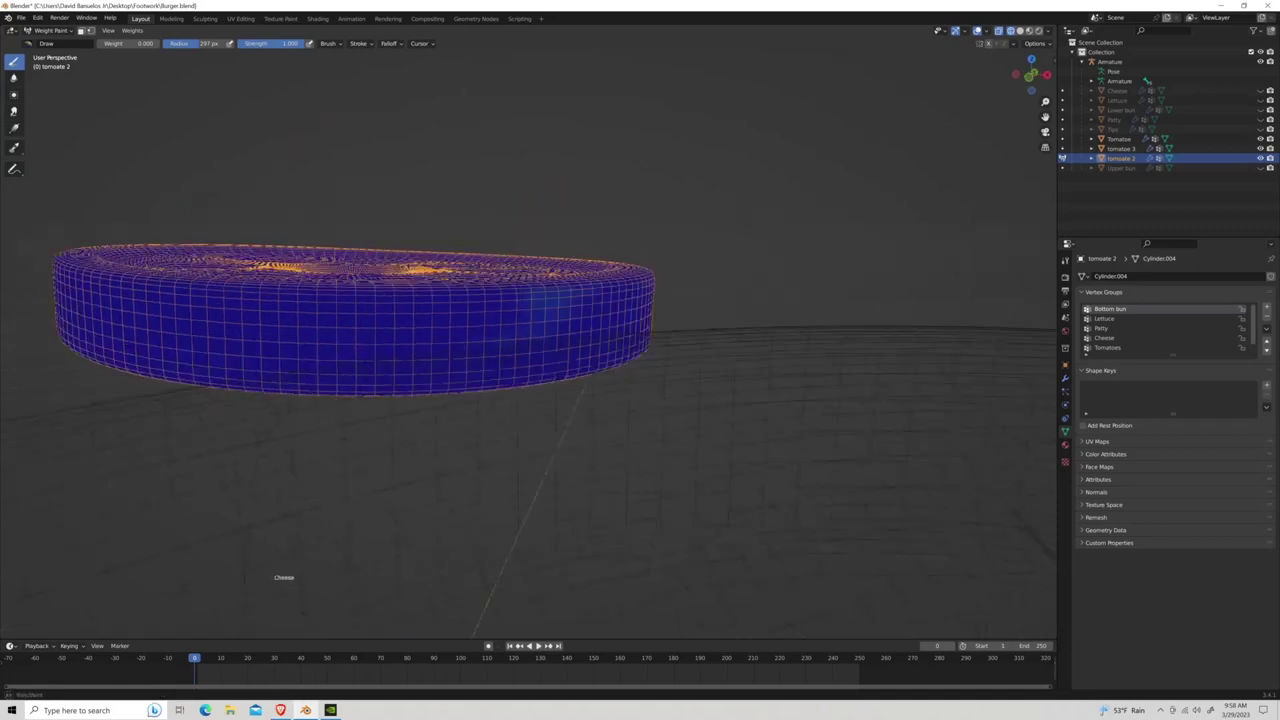
pyautogui.moveTo(473, 221); pyautogui.dragTo(268, 259, button='middle')
# Check the armature in Pose Mode, then recheck tomatoe 2 for zero Bottom bun weight.
pyautogui.hotkey('ctrl', 'Tab')
pyautogui.click(50, 30)
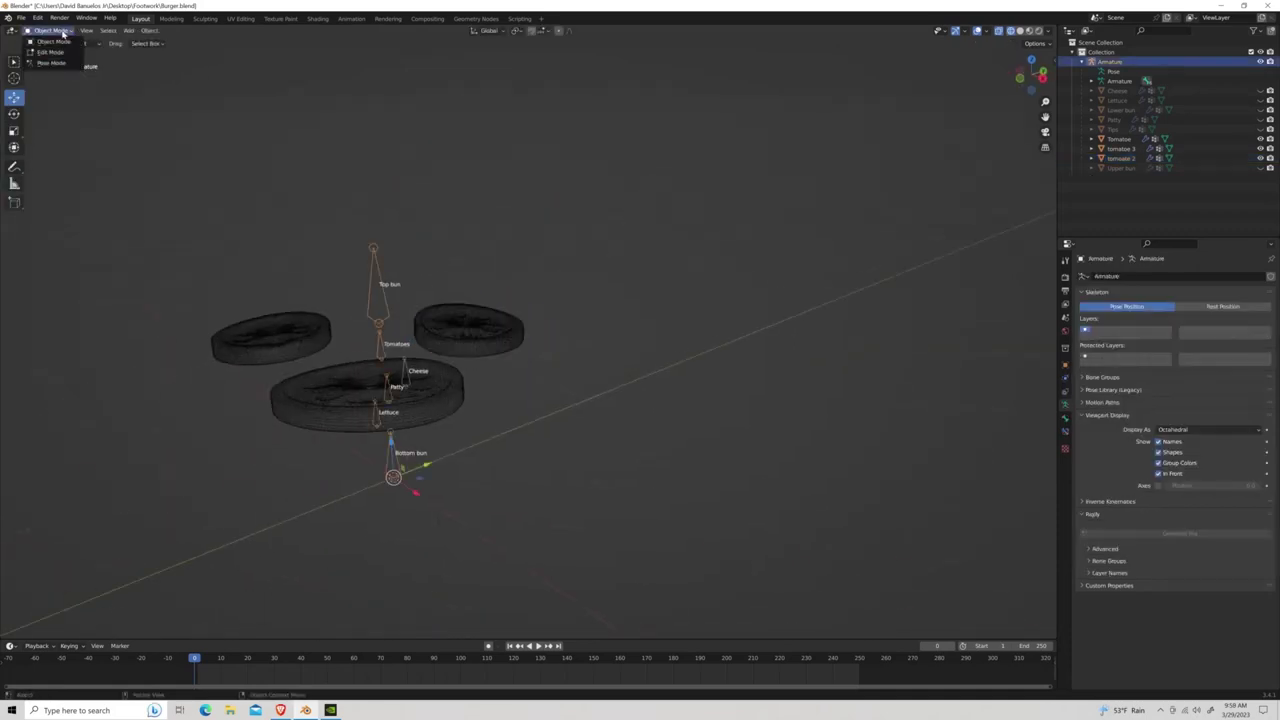
pyautogui.click(55, 52)
pyautogui.moveTo(330, 400)
pyautogui.mouseDown(button='middle')
pyautogui.moveTo(557, 322)
pyautogui.moveTo(423, 323)
pyautogui.mouseUp(button='middle')
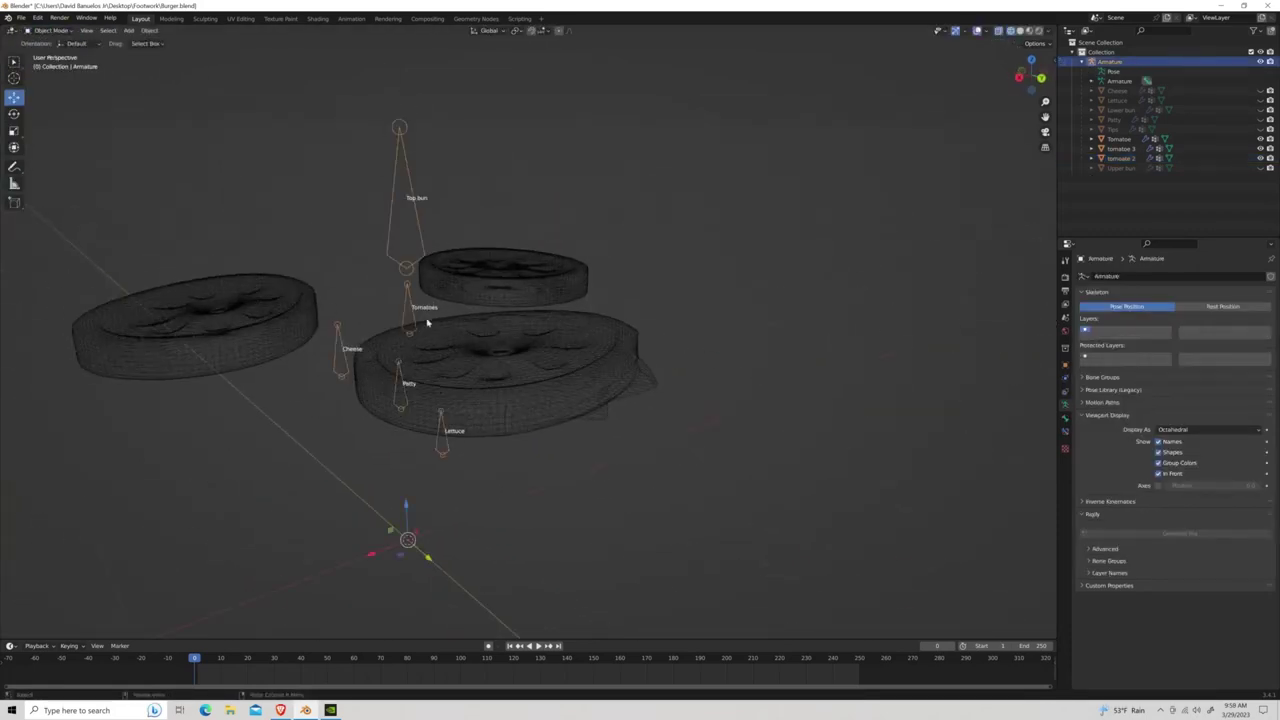
pyautogui.hotkey('ctrl', 'z')
pyautogui.moveTo(620, 390); pyautogui.dragTo(547, 307, button='middle')
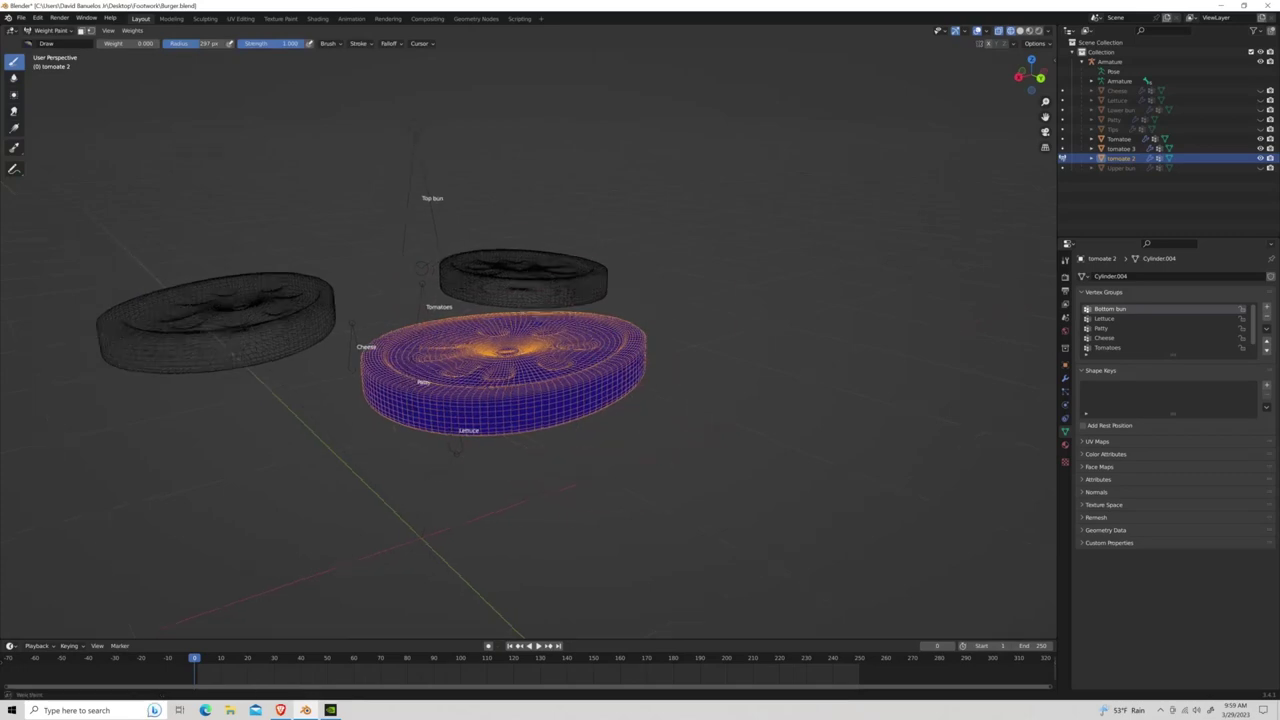
pyautogui.scroll(4, 547, 307)
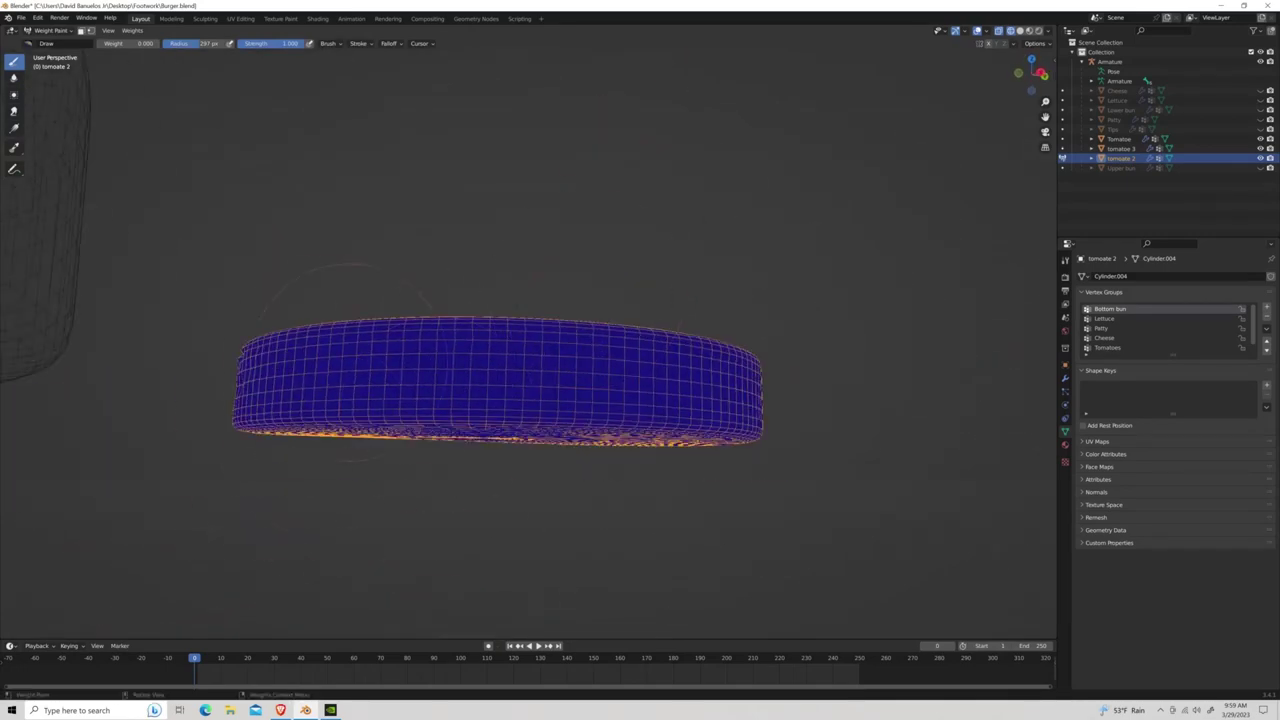
pyautogui.moveTo(350, 360)
pyautogui.mouseDown(button='middle')
pyautogui.moveTo(545, 455)
pyautogui.moveTo(545, 300)
pyautogui.moveTo(545, 360)
pyautogui.mouseUp(button='middle')
pyautogui.scroll(-3, 545, 360)
pyautogui.hotkey('ctrl', 'Tab')
pyautogui.scroll(-5, 545, 360)
# Test-move the Bottom bun bone along Z, cancel, and select the Lettuce bone.
pyautogui.click(285, 270)
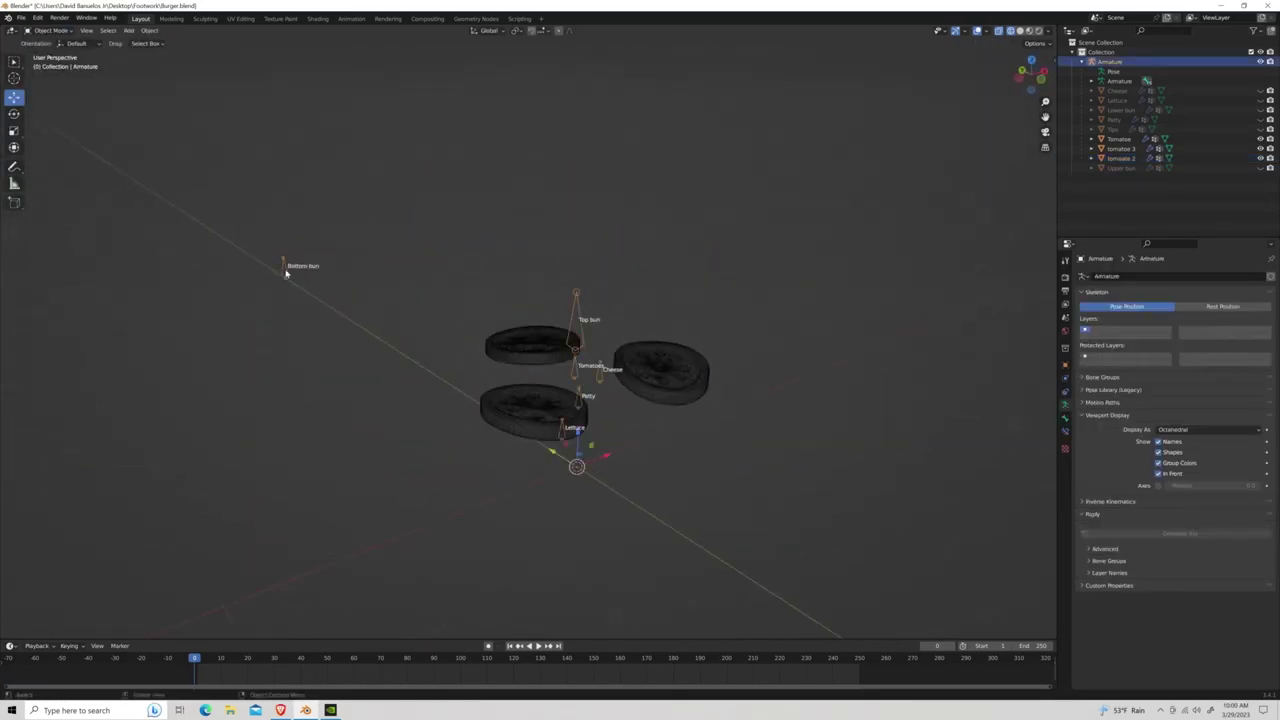
pyautogui.moveTo(45, 86); pyautogui.dragTo(53, 44, button='middle')
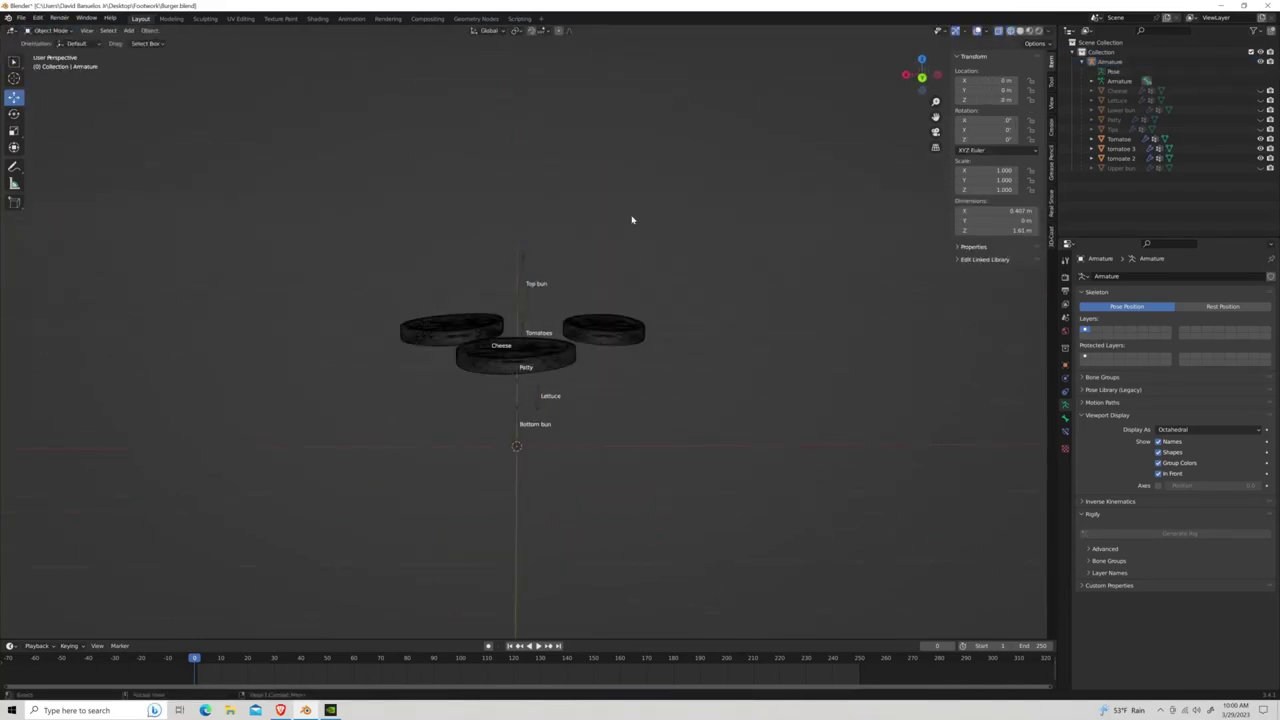
pyautogui.press('g')
pyautogui.press('z')
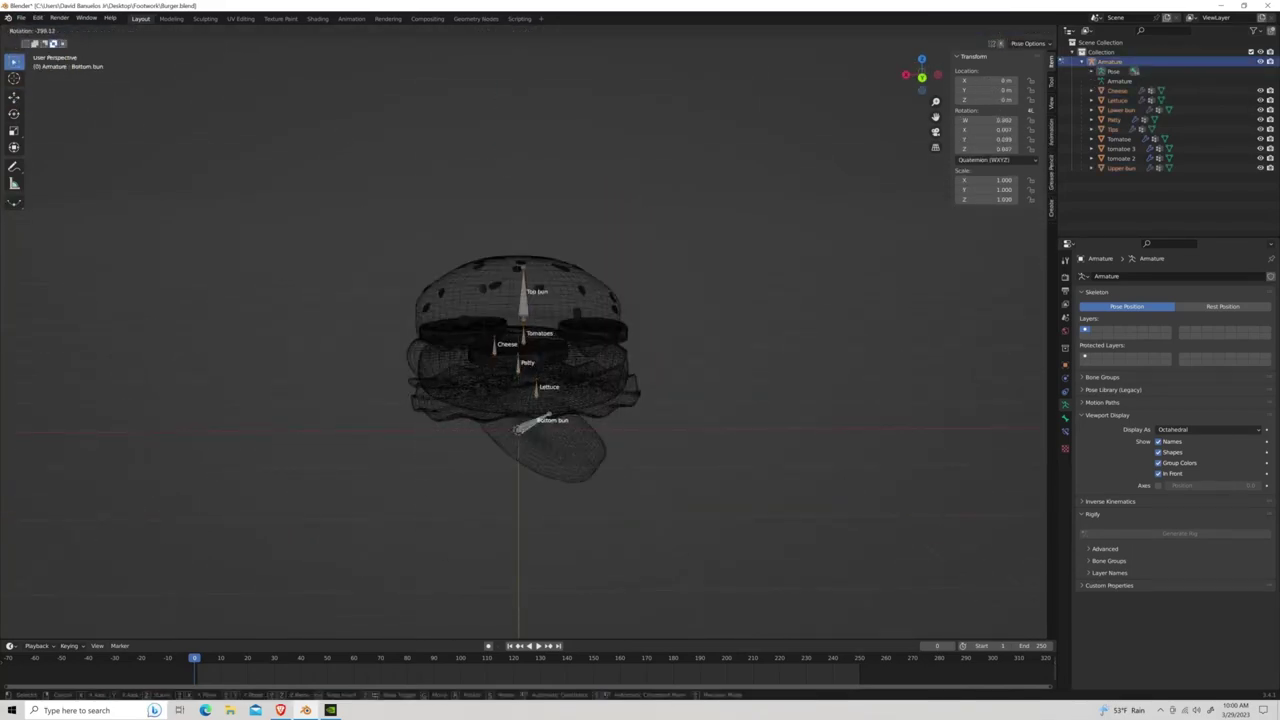
pyautogui.press('Escape')
pyautogui.scroll(2, 538, 435)
pyautogui.click(538, 435)
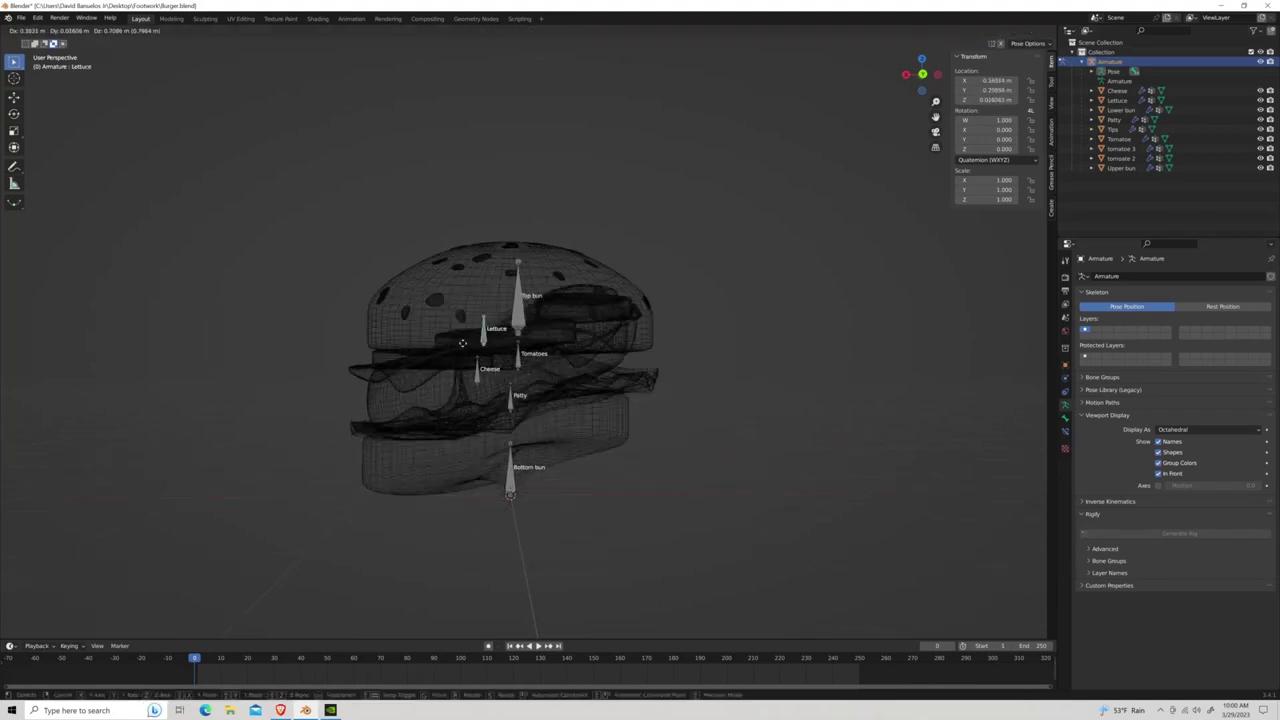
pyautogui.moveTo(538, 435); pyautogui.dragTo(489, 447, button='middle')
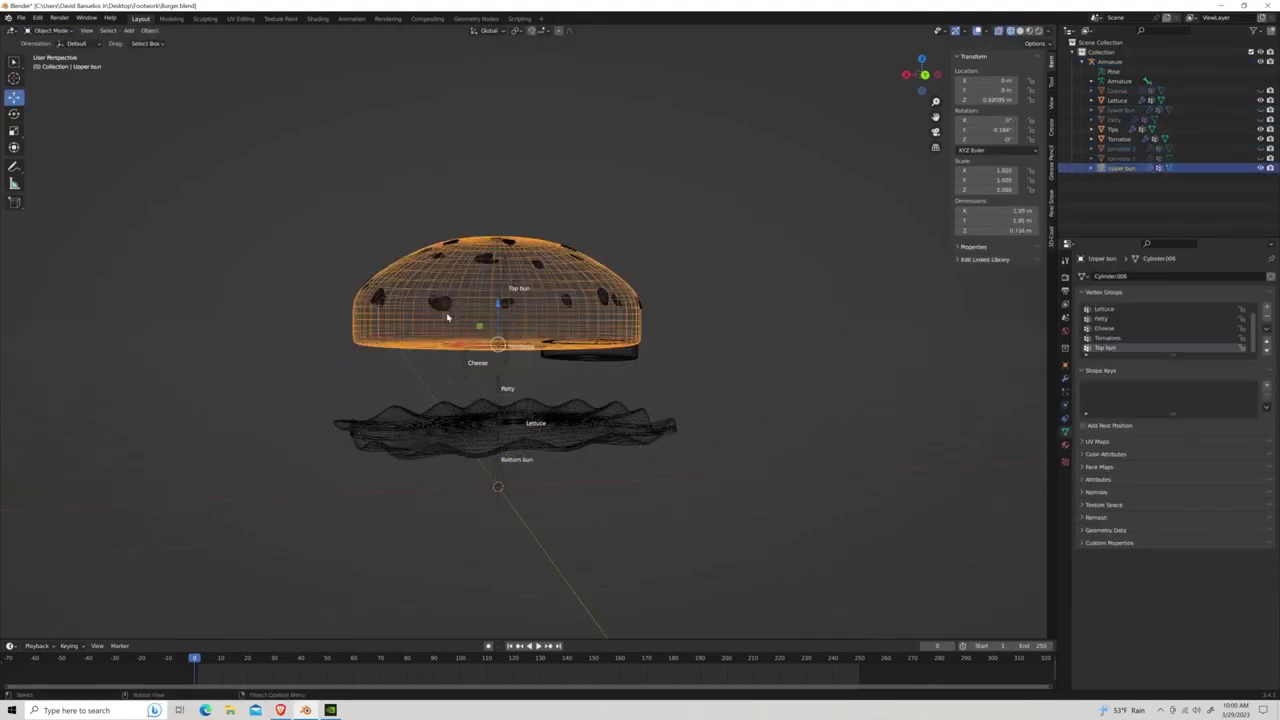
# Paint full Lettuce weight across the lettuce mesh from the bottom view.
pyautogui.click(577, 414)
pyautogui.click(53, 85)
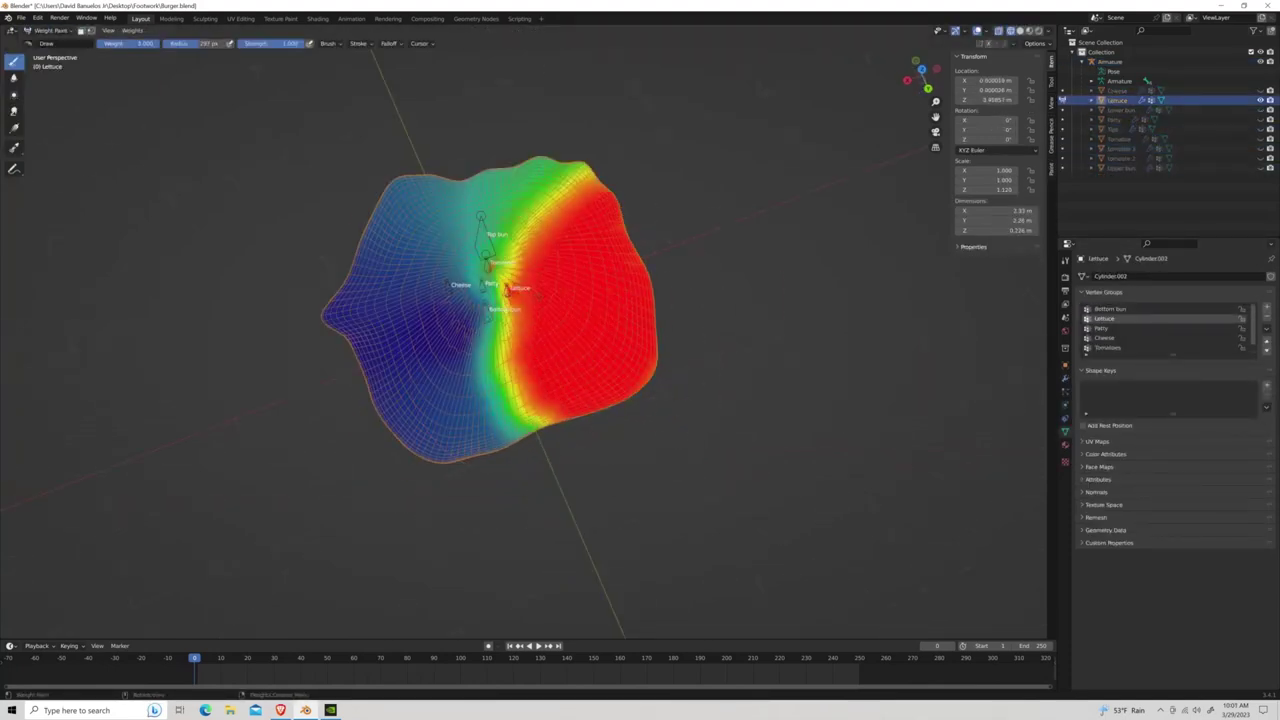
pyautogui.press('ctrl+KP_7')
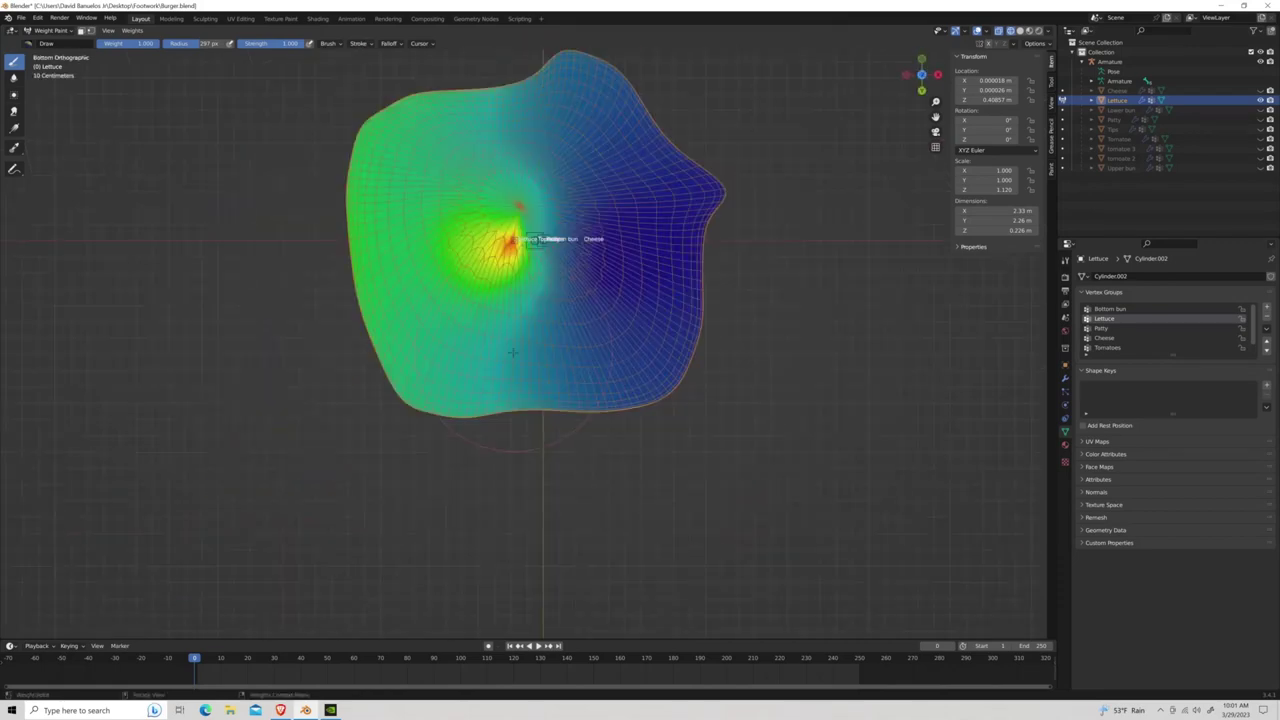
pyautogui.moveTo(430, 160)
pyautogui.mouseDown()
pyautogui.moveTo(571, 196)
pyautogui.moveTo(520, 320)
pyautogui.mouseUp()
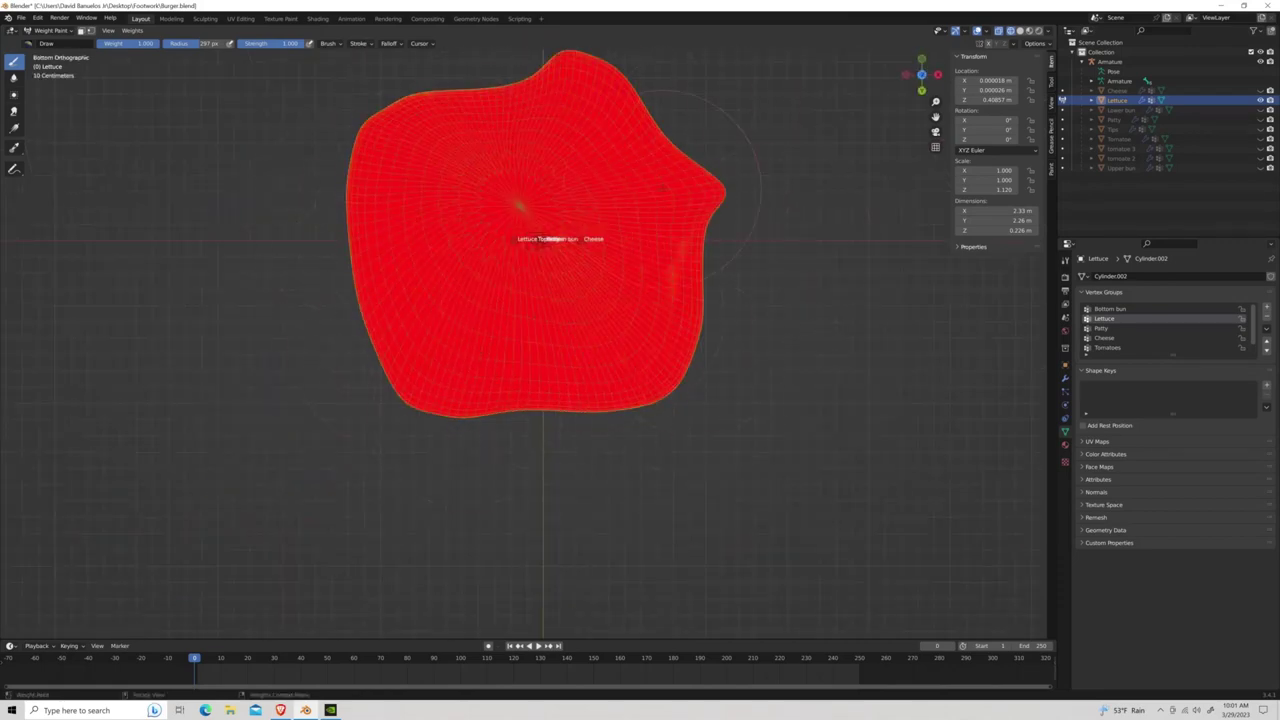
pyautogui.moveTo(690, 185); pyautogui.dragTo(600, 300, button='middle')
# Test-move the Lettuce bone in Pose Mode to check the lettuce follows it.
pyautogui.click(53, 30)
pyautogui.click(50, 45)
pyautogui.press('g')
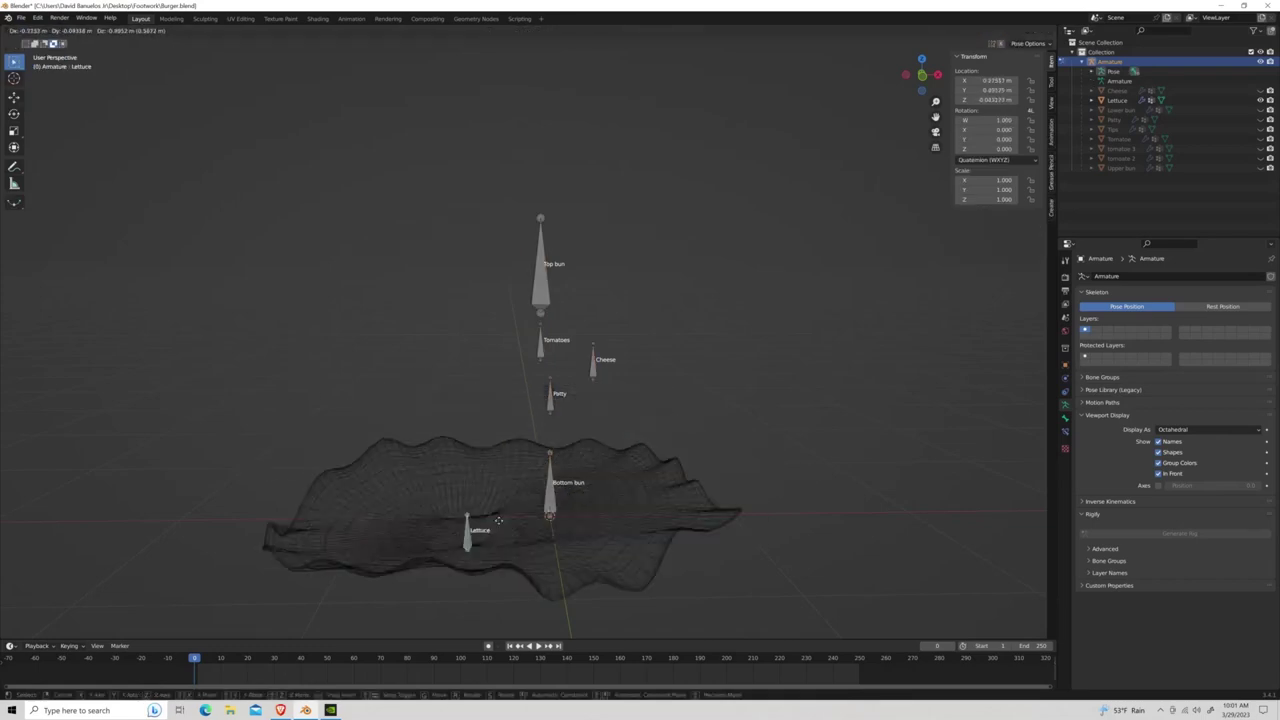
pyautogui.press('Escape')
pyautogui.moveTo(498, 520); pyautogui.dragTo(80, 106, button='middle')
pyautogui.hotkey('ctrl', 'Tab')
pyautogui.hotkey('ctrl', 'z')
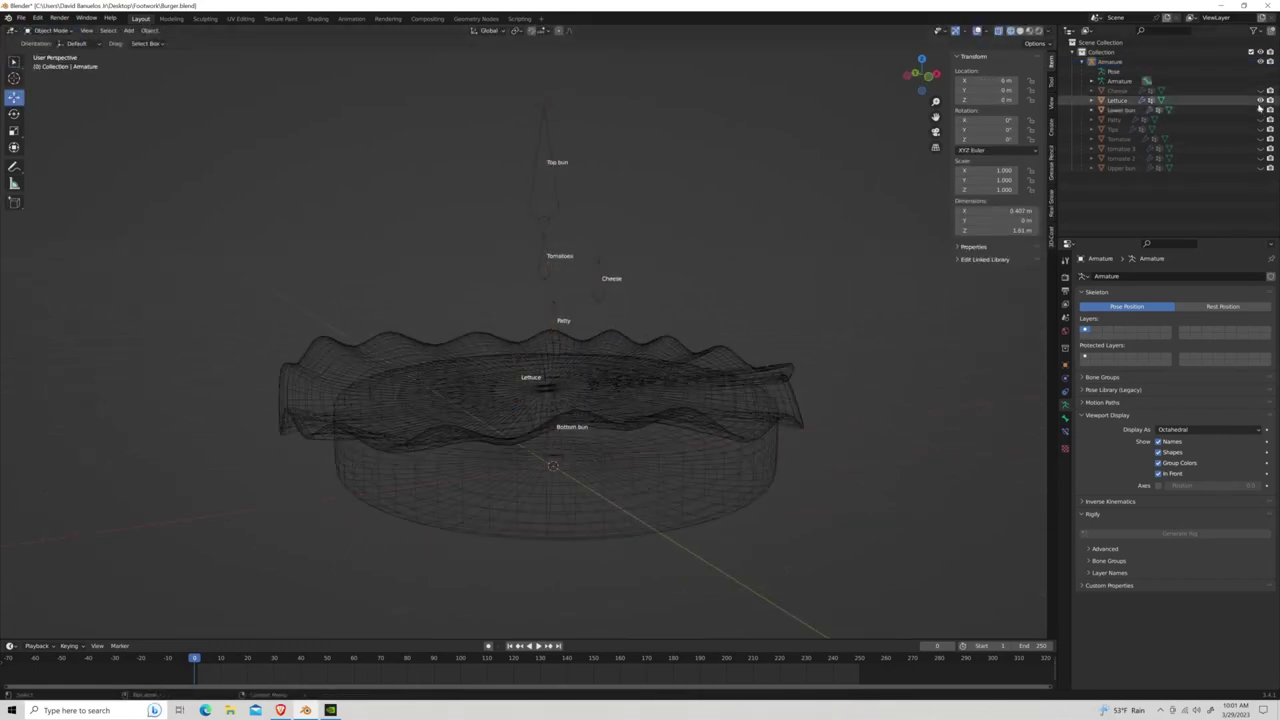
pyautogui.hotkey('ctrl', 'z')
pyautogui.hotkey('ctrl', 'z')
pyautogui.hotkey('ctrl', 'z')
# Paint the lower bun's Lettuce weights down to zero.
pyautogui.click(53, 30)
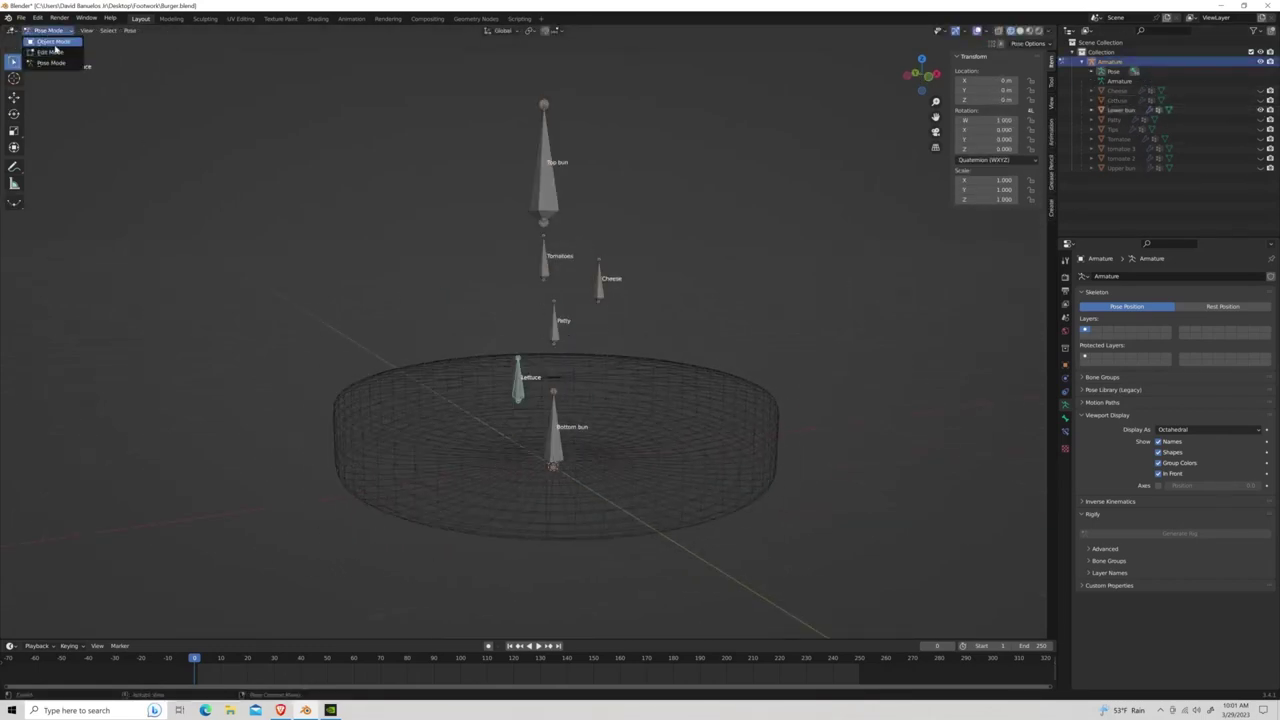
pyautogui.click(50, 48)
pyautogui.click(650, 480)
pyautogui.hotkey('ctrl', 'Tab')
pyautogui.moveTo(680, 420); pyautogui.dragTo(560, 460)
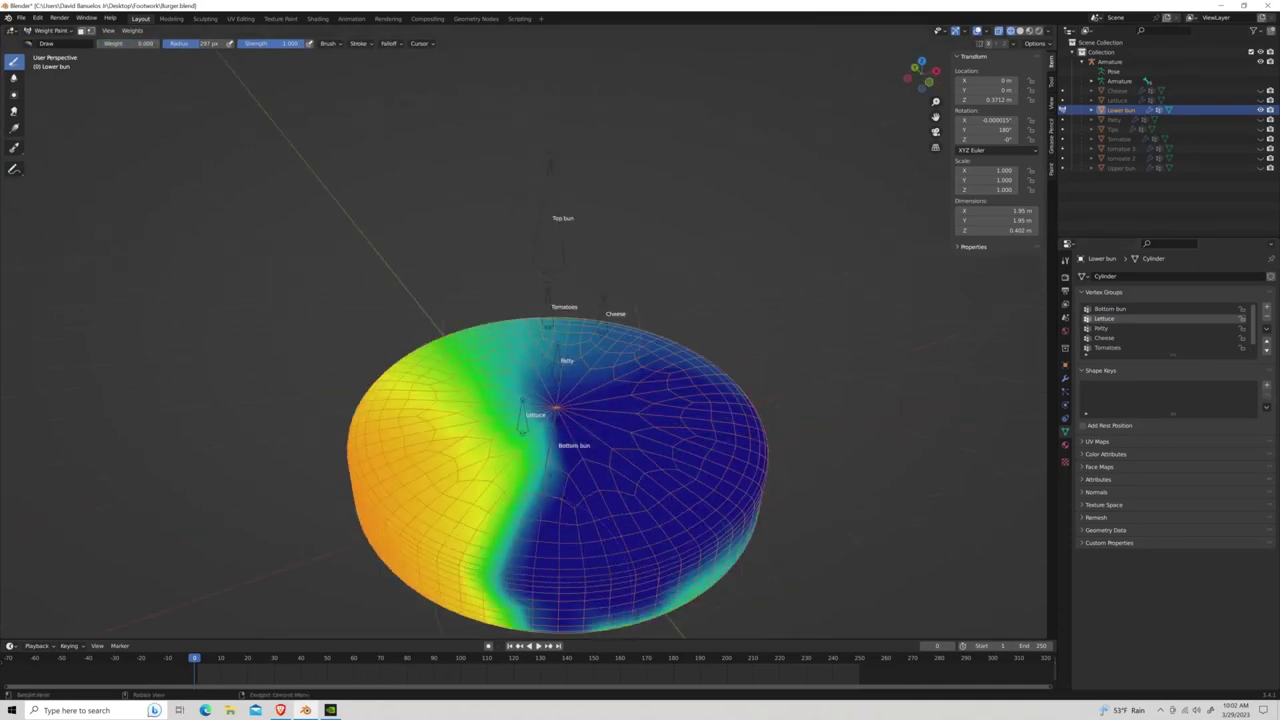
pyautogui.moveTo(560, 470); pyautogui.dragTo(575, 260, button='middle')
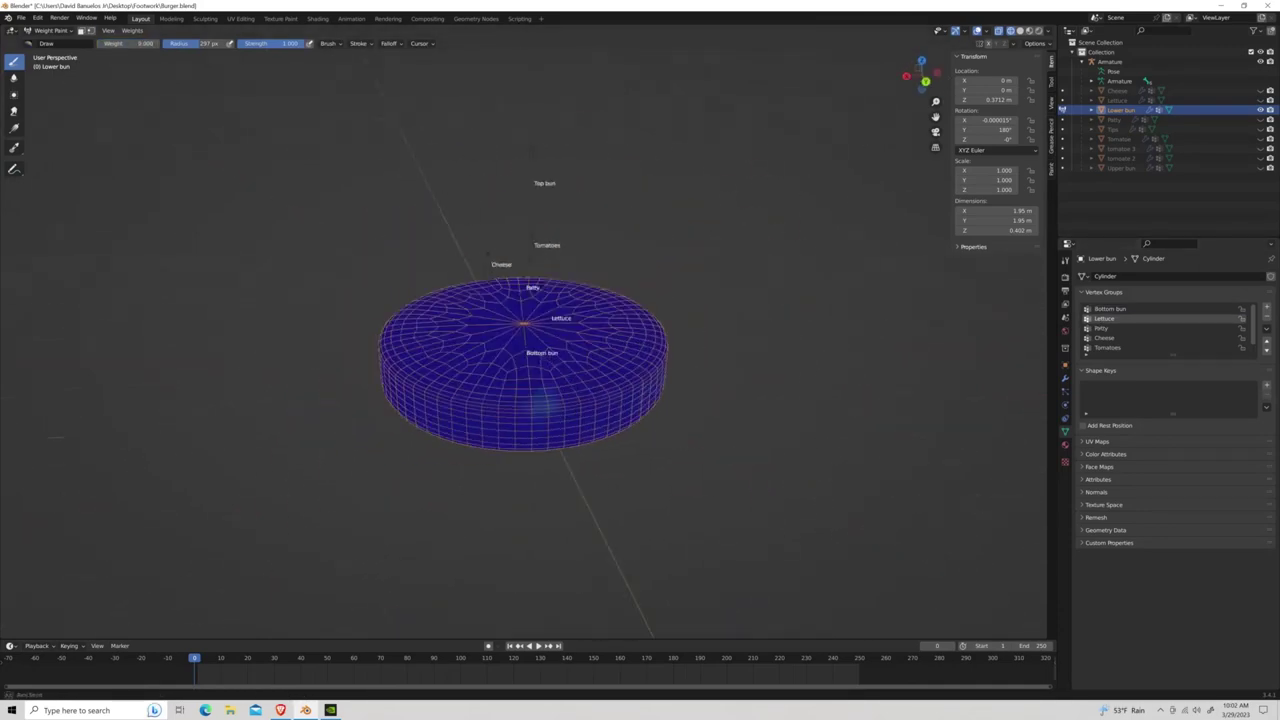
# Return the lower bun to Weight Paint and inspect it from the side and below.
pyautogui.click(45, 30)
pyautogui.click(54, 41)
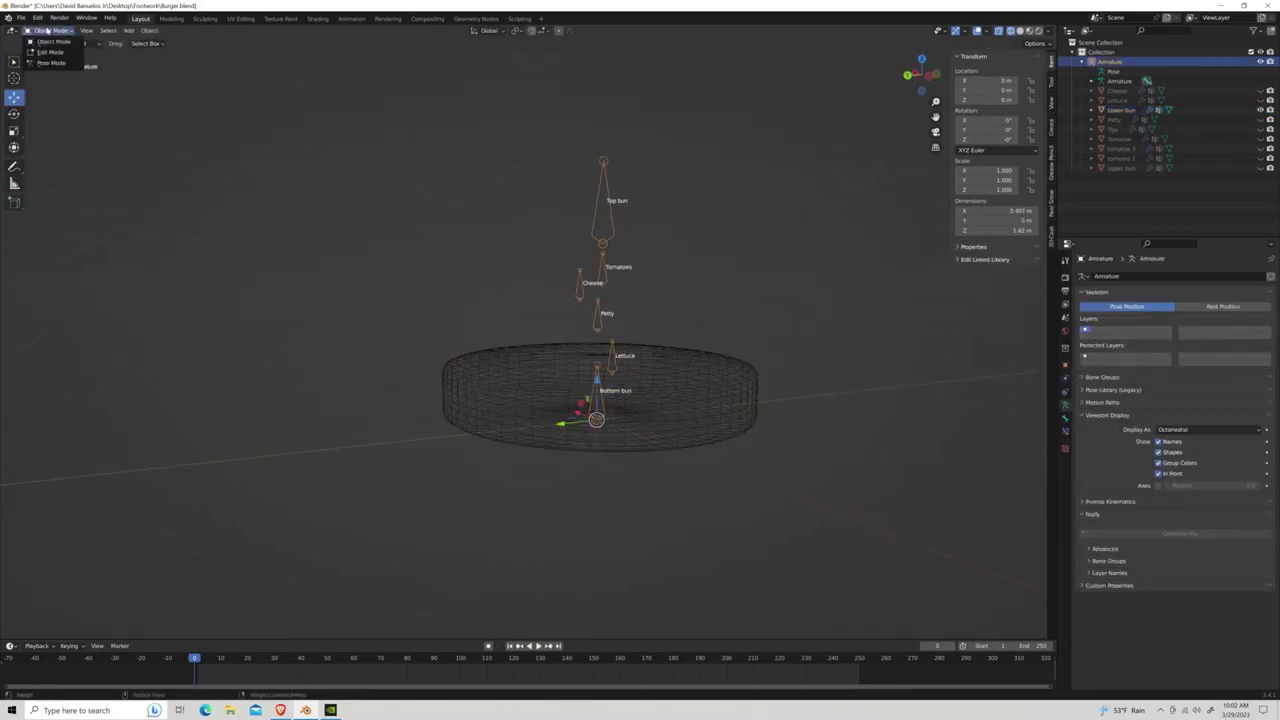
pyautogui.click(46, 30)
pyautogui.click(46, 41)
pyautogui.click(46, 30)
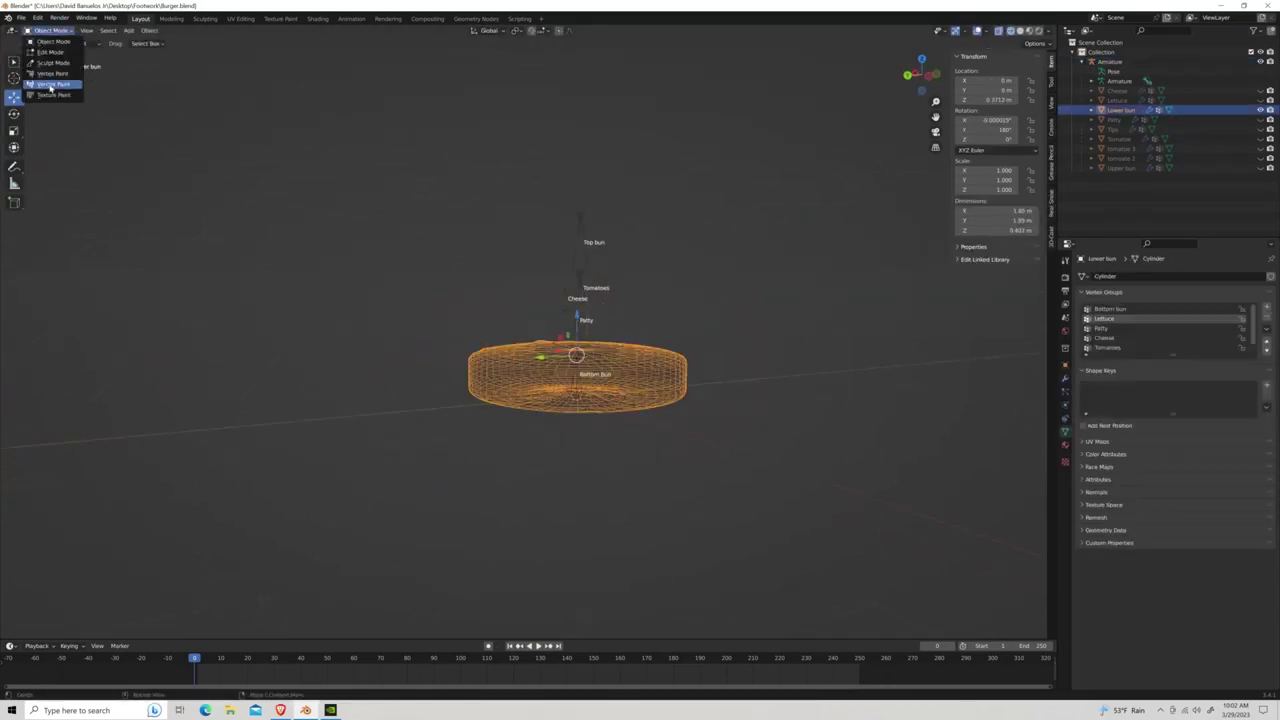
pyautogui.click(55, 86)
pyautogui.moveTo(633, 244); pyautogui.dragTo(600, 330, button='middle')
pyautogui.scroll(-3, 600, 330)
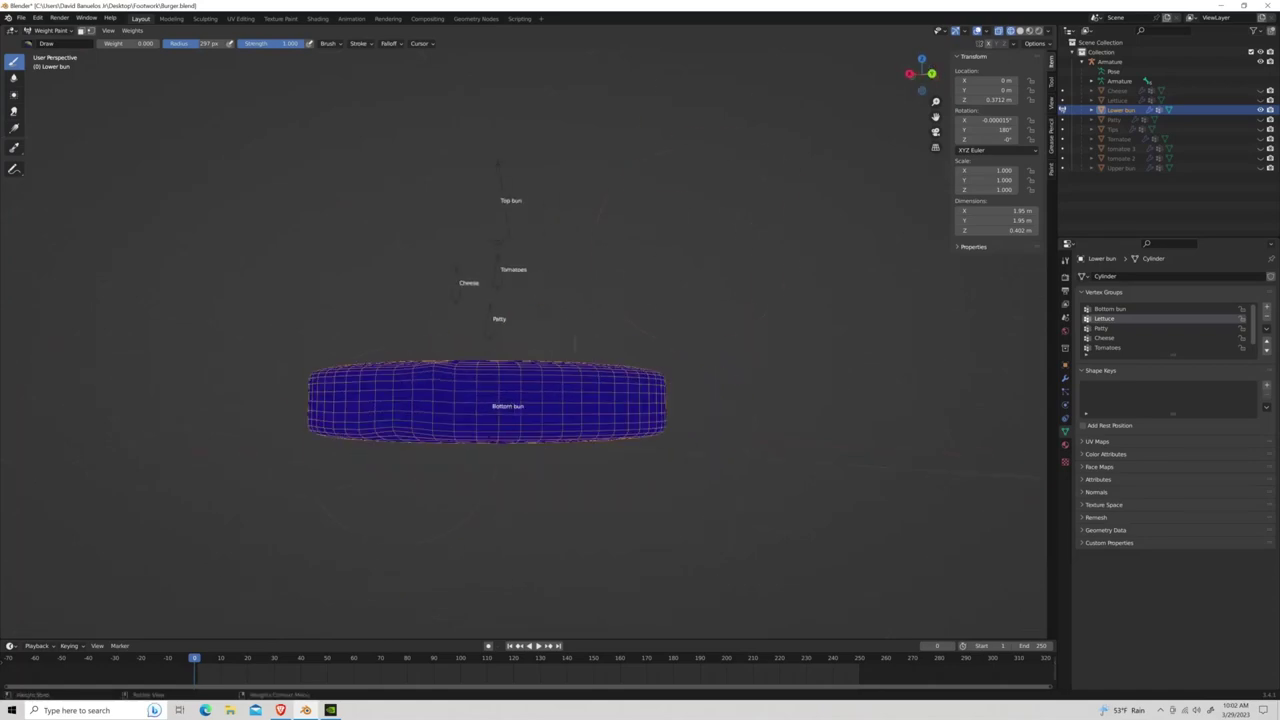
pyautogui.moveTo(507, 503); pyautogui.dragTo(345, 520, button='middle')
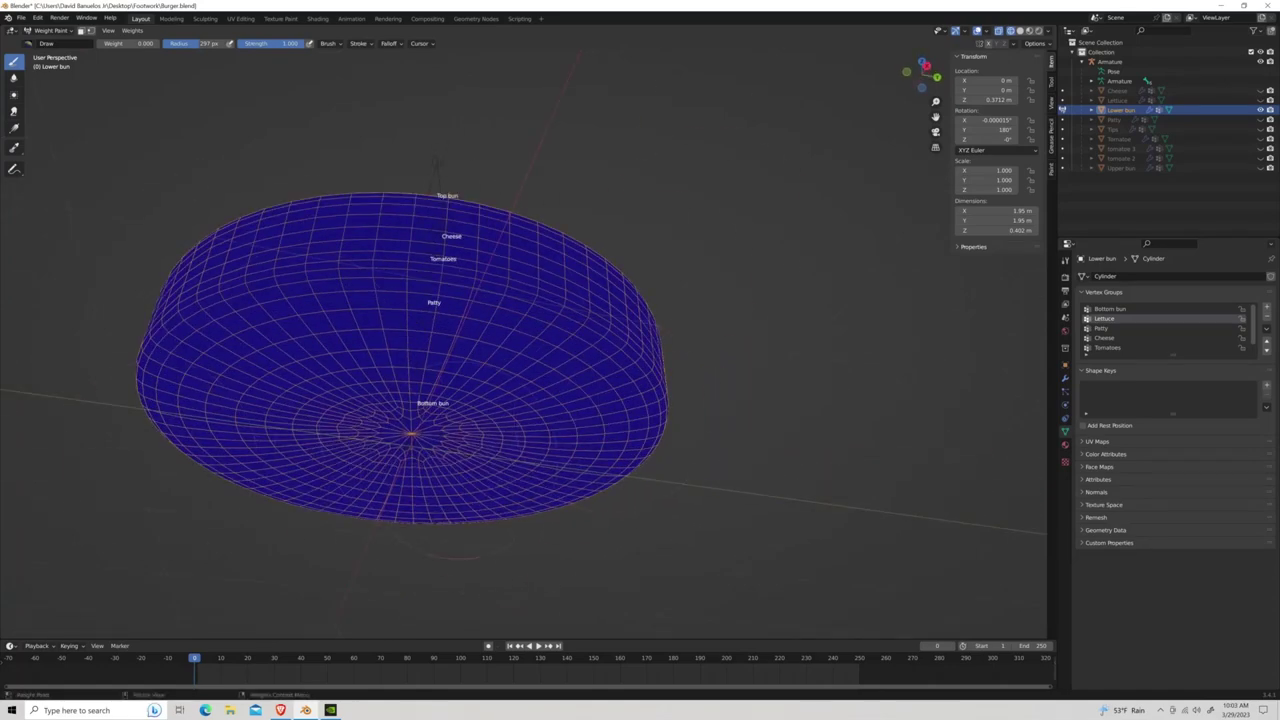
pyautogui.moveTo(695, 424); pyautogui.dragTo(705, 360, button='middle')
pyautogui.scroll(-3, 700, 380)
pyautogui.scroll(2, 705, 360)
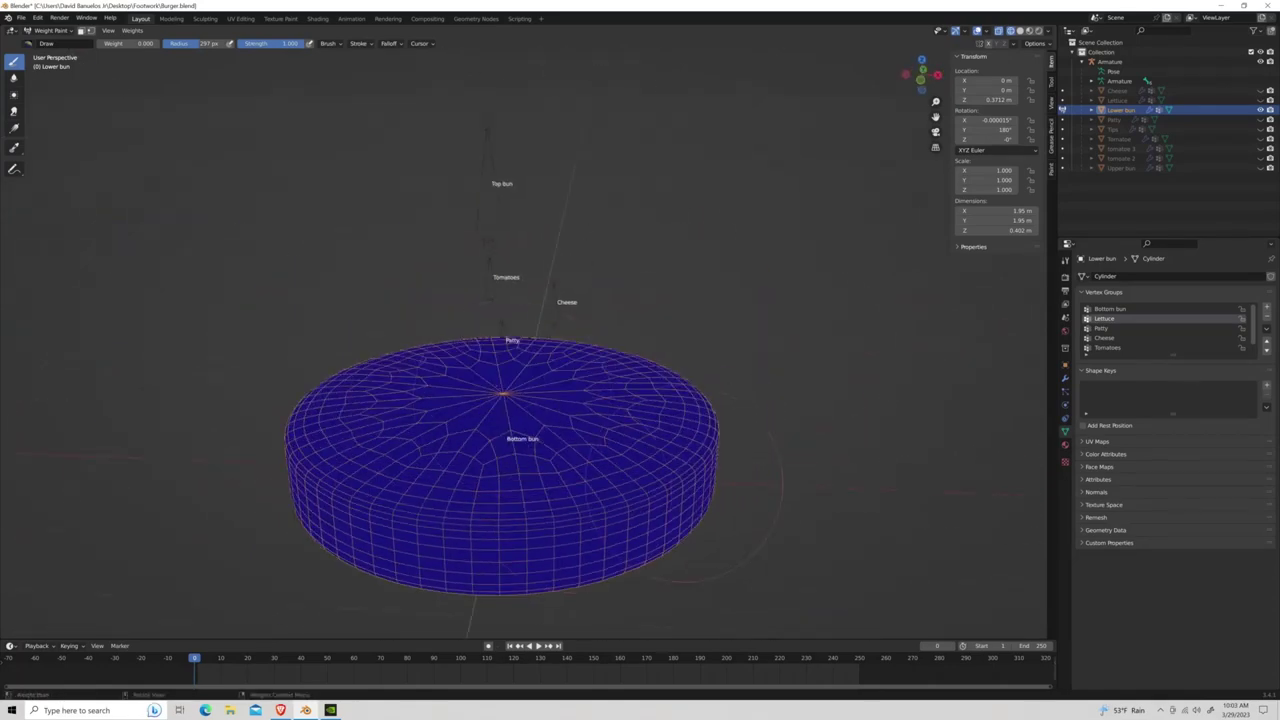
pyautogui.scroll(-3, 500, 460)
# Test-move the Lettuce bone, recheck the bun's weights, and put the armature back in Pose Mode.
pyautogui.hotkey('ctrl', 'Tab')
pyautogui.scroll(-2, 640, 249)
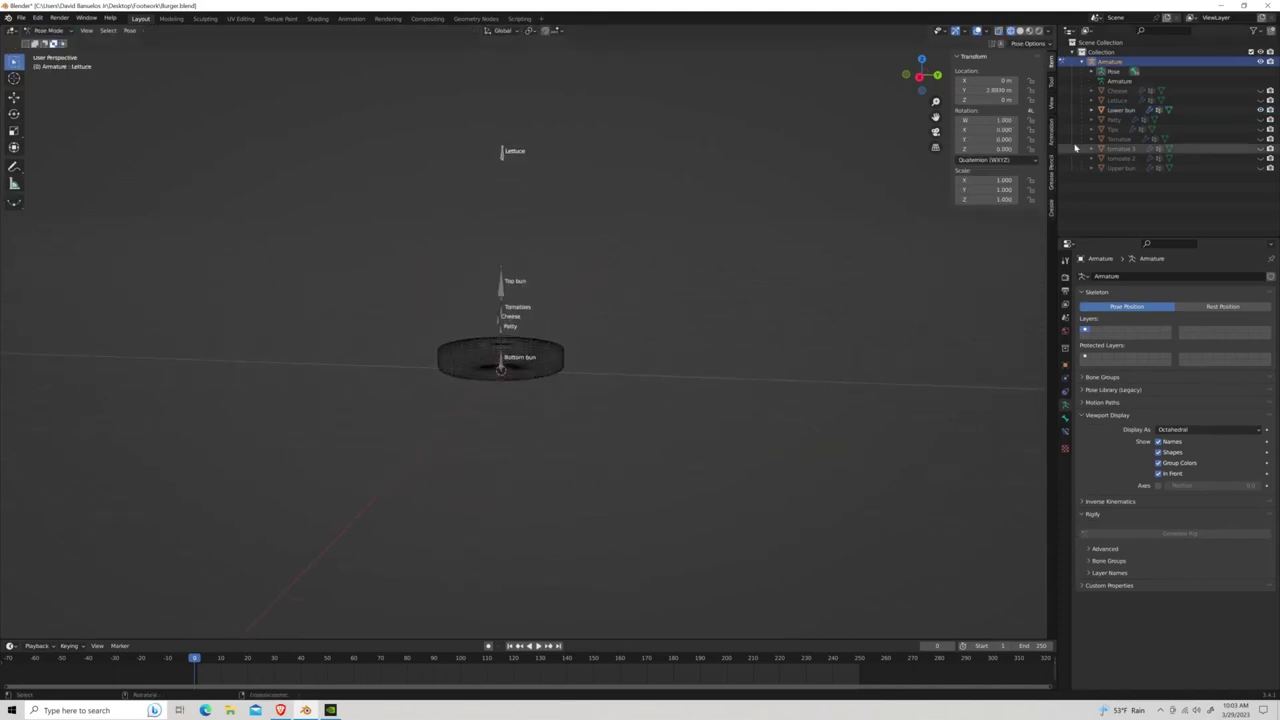
pyautogui.press('g')
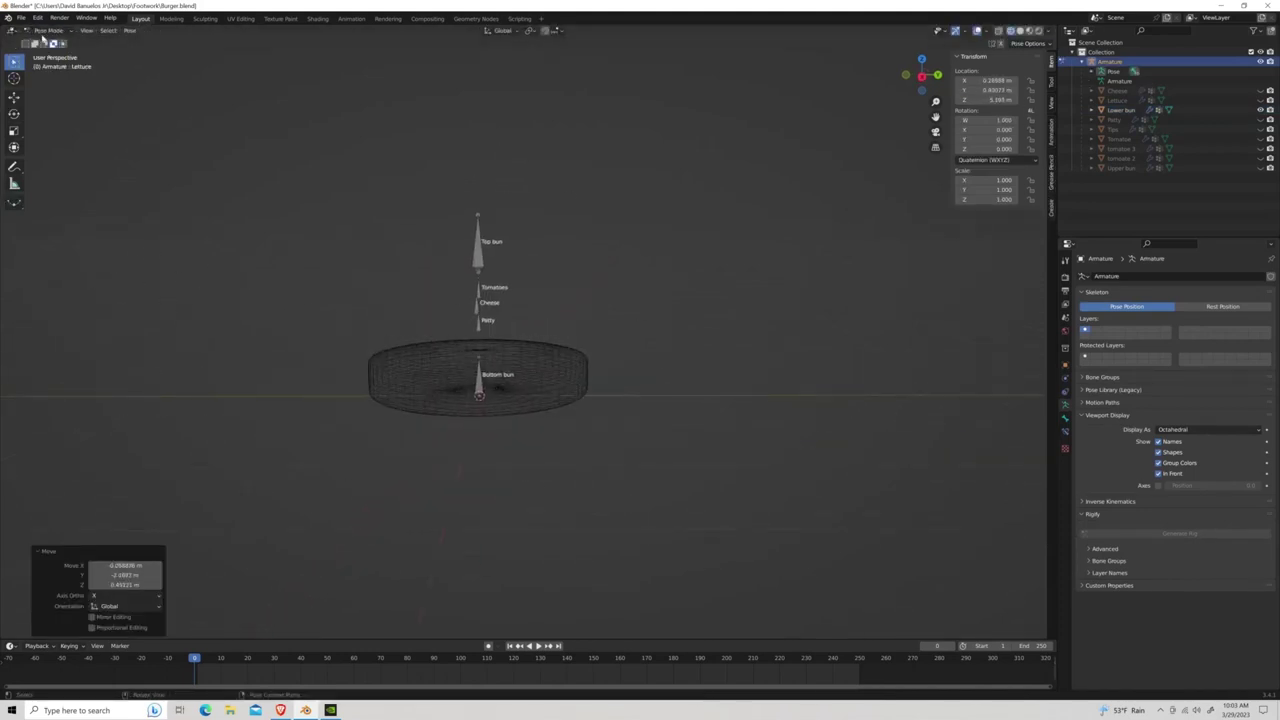
pyautogui.click(45, 30)
pyautogui.click(45, 90)
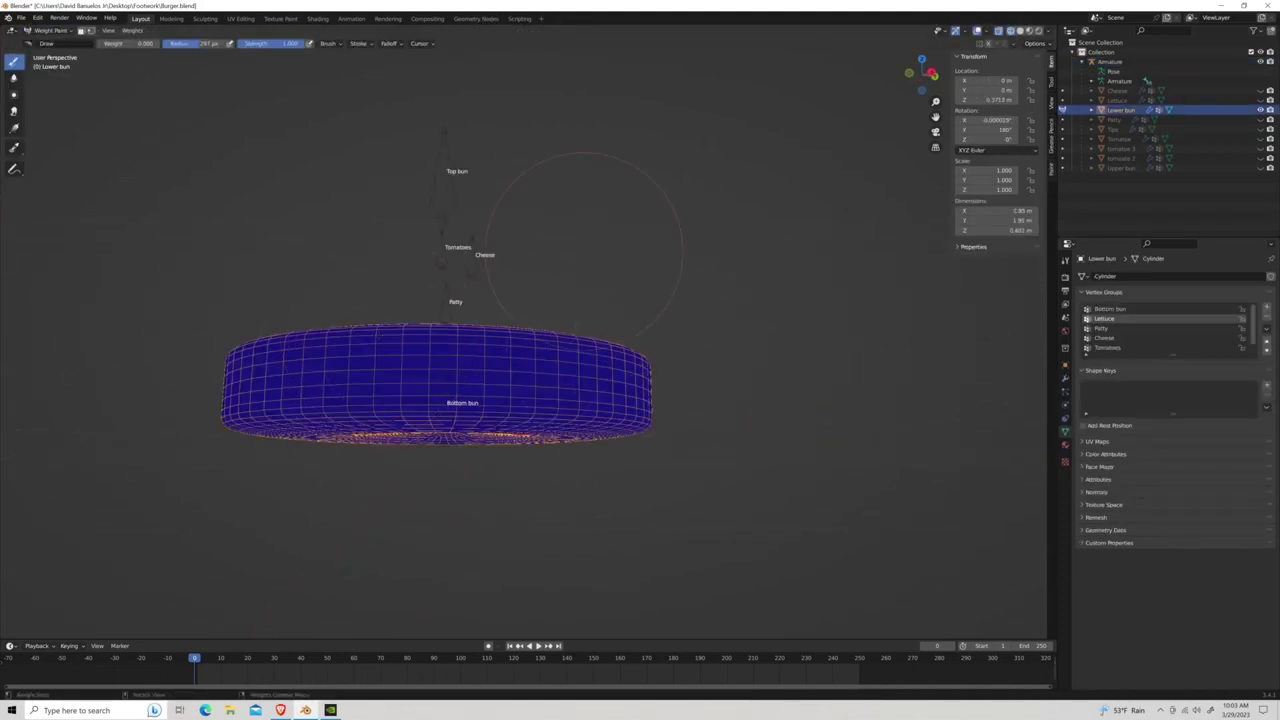
pyautogui.moveTo(585, 250); pyautogui.dragTo(560, 300, button='middle')
pyautogui.click(45, 30)
pyautogui.click(45, 45)
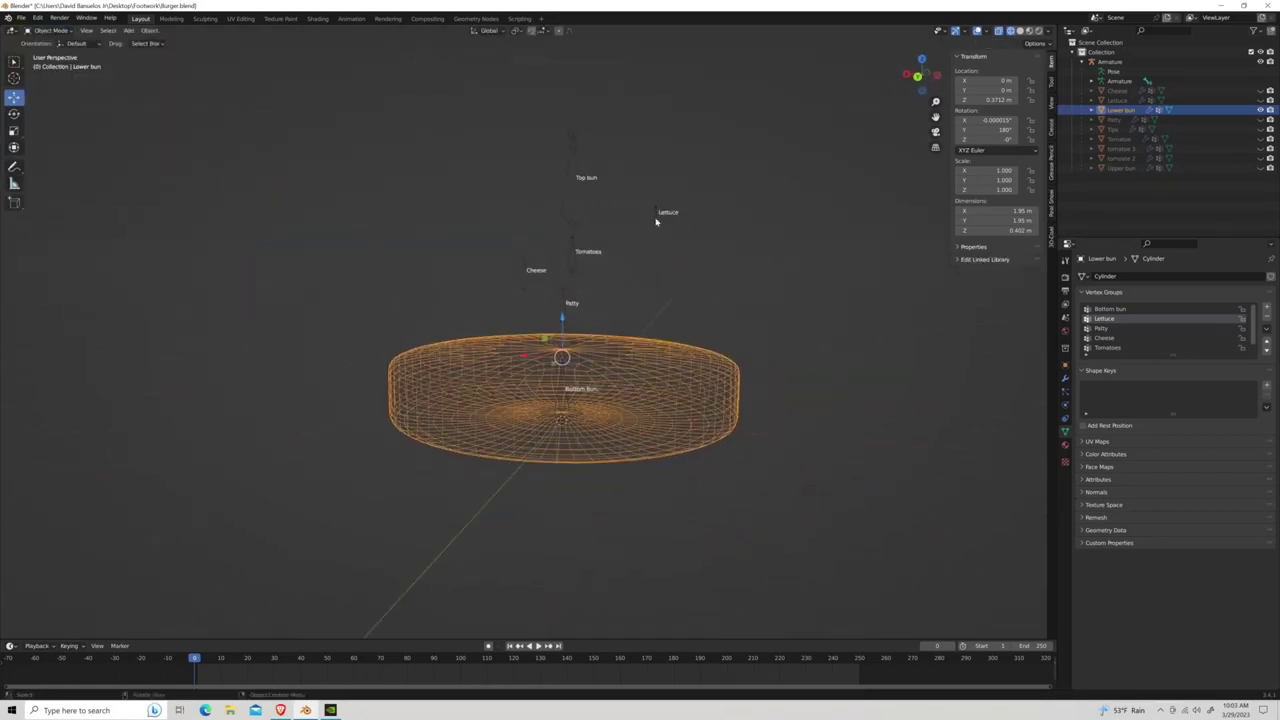
pyautogui.click(656, 218)
pyautogui.hotkey('ctrl', 'Tab')
# Unhide the patty and start weight painting it.
pyautogui.rightClick(234, 447)
pyautogui.moveTo(234, 447); pyautogui.dragTo(545, 378, button='middle')
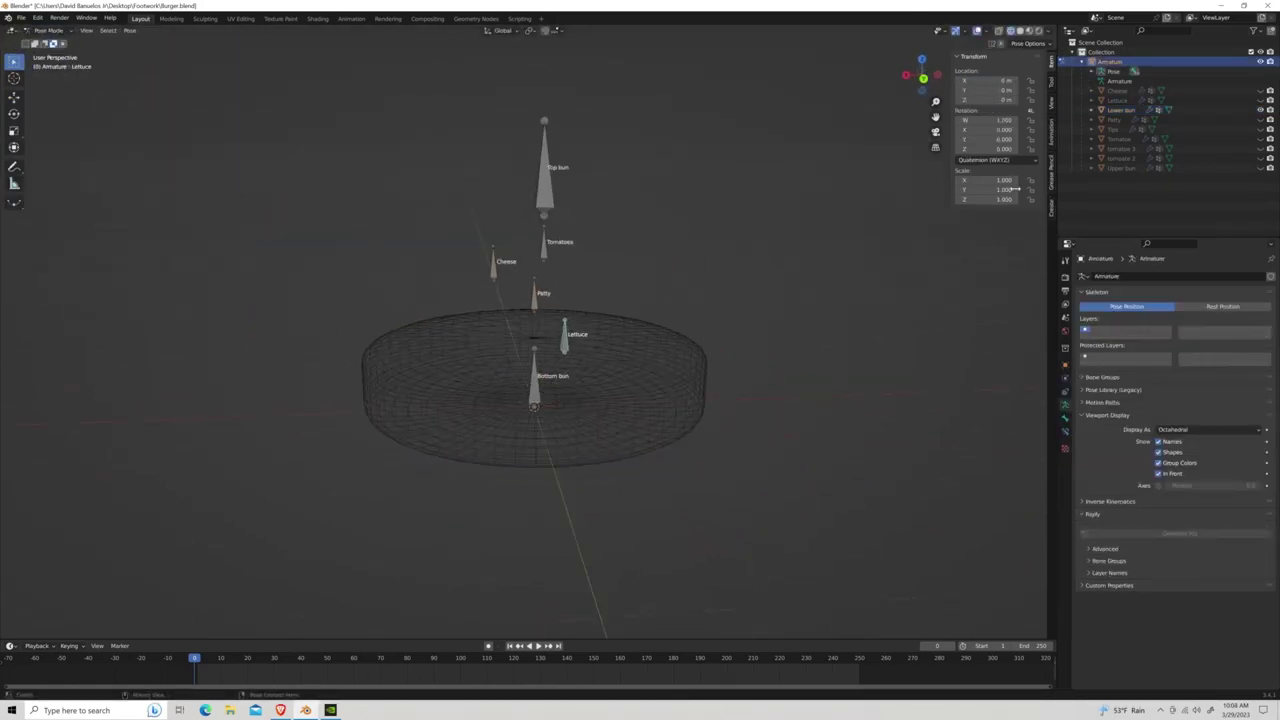
pyautogui.click(1260, 120)
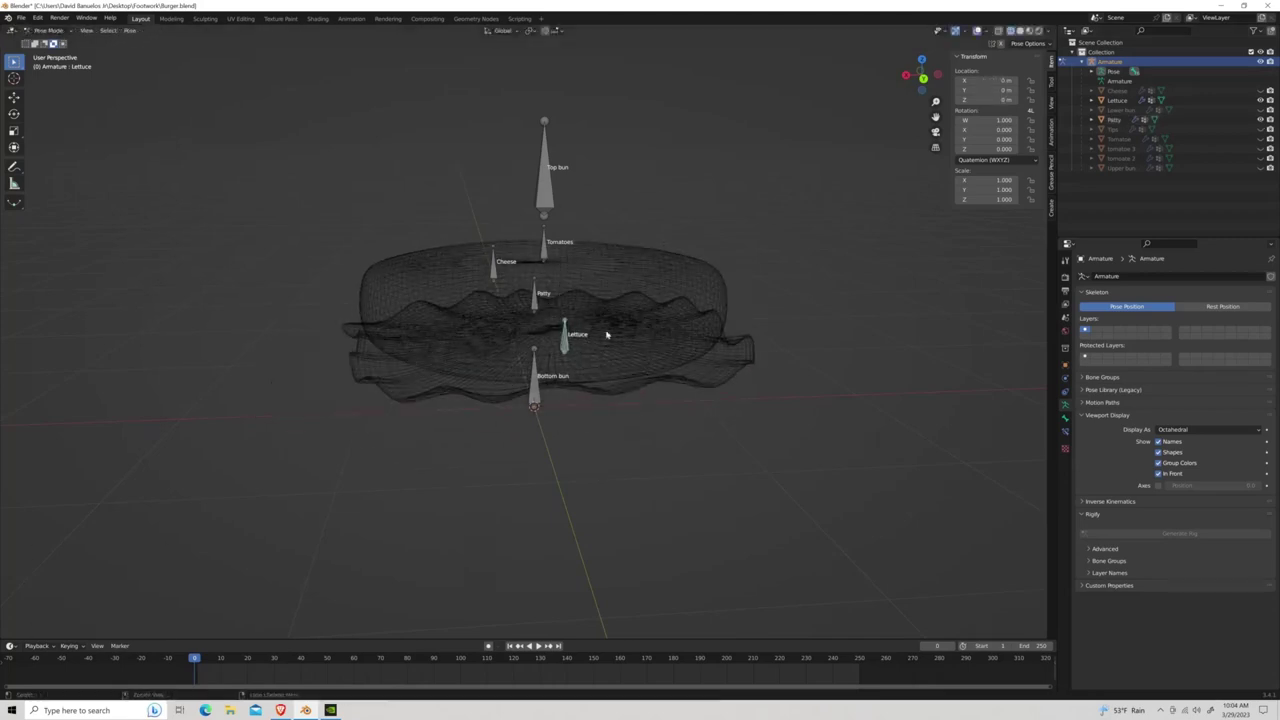
pyautogui.keyDown('ctrl'); pyautogui.click(1114, 120); pyautogui.keyUp('ctrl')
pyautogui.hotkey('ctrl', 'Tab')
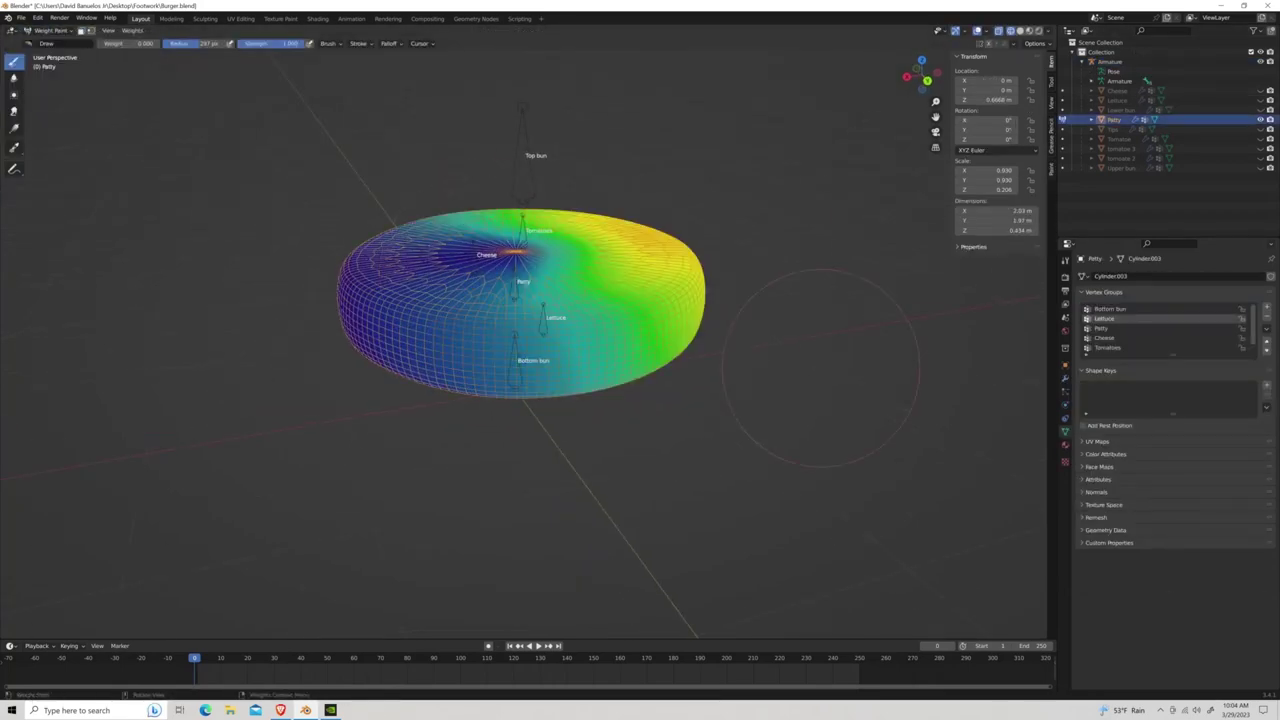
pyautogui.moveTo(829, 482); pyautogui.dragTo(485, 420, button='middle')
# Paint the patty's Lettuce weights to zero on its top, sides and underside.
pyautogui.moveTo(480, 440); pyautogui.dragTo(695, 295)
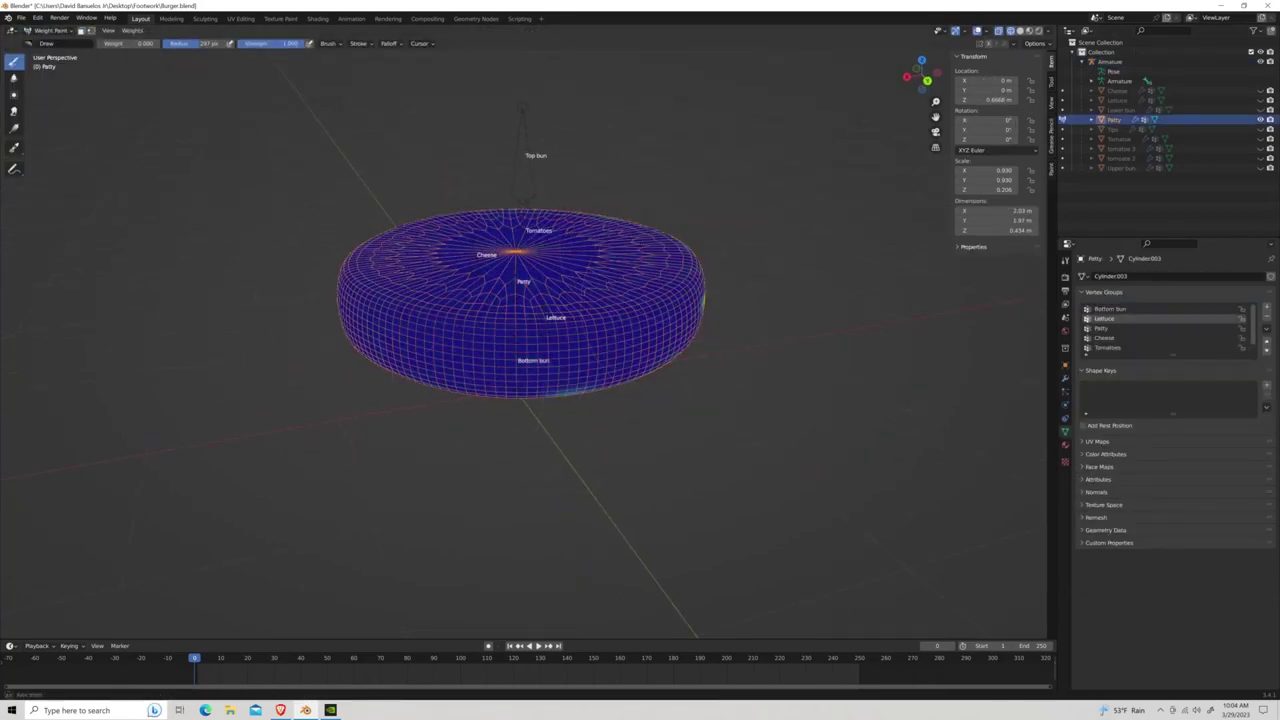
pyautogui.moveTo(695, 300); pyautogui.dragTo(720, 280, button='middle')
pyautogui.moveTo(720, 280); pyautogui.dragTo(596, 490)
pyautogui.moveTo(793, 183); pyautogui.dragTo(600, 380, button='middle')
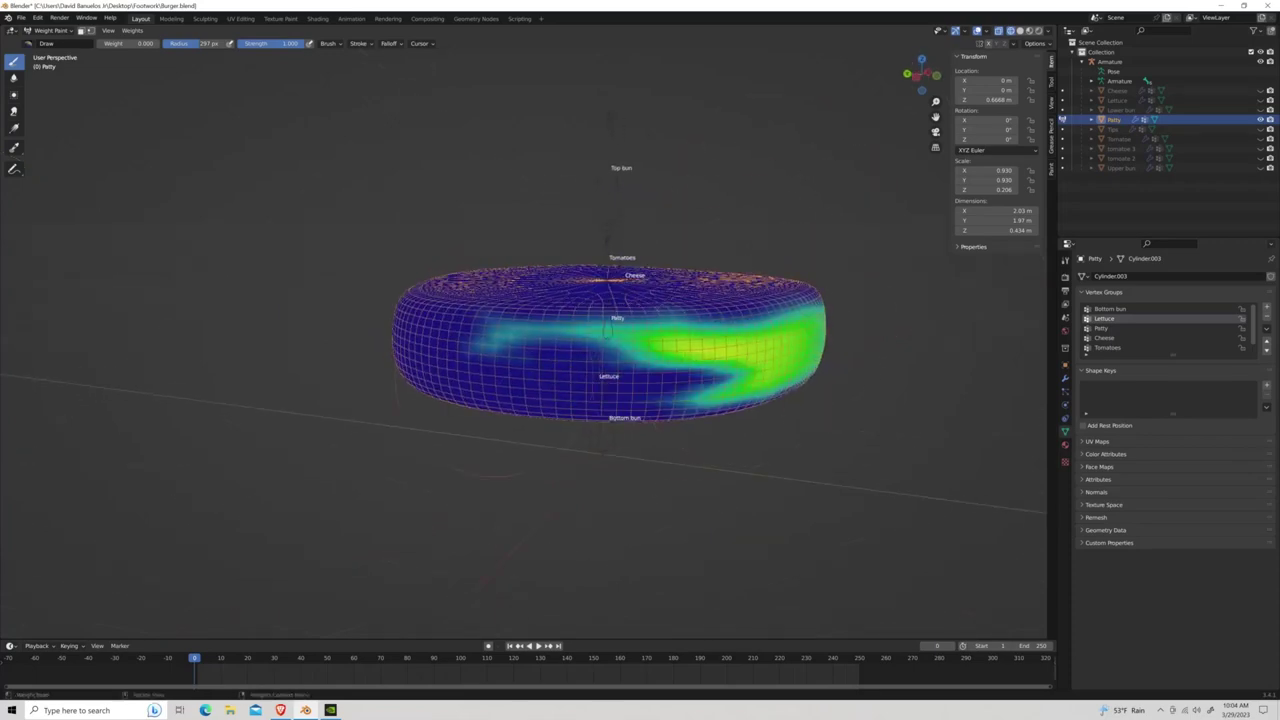
pyautogui.moveTo(600, 380); pyautogui.dragTo(790, 330)
pyautogui.moveTo(790, 330); pyautogui.dragTo(520, 300, button='middle')
pyautogui.moveTo(470, 300); pyautogui.dragTo(500, 305)
pyautogui.moveTo(480, 300); pyautogui.dragTo(520, 380, button='middle')
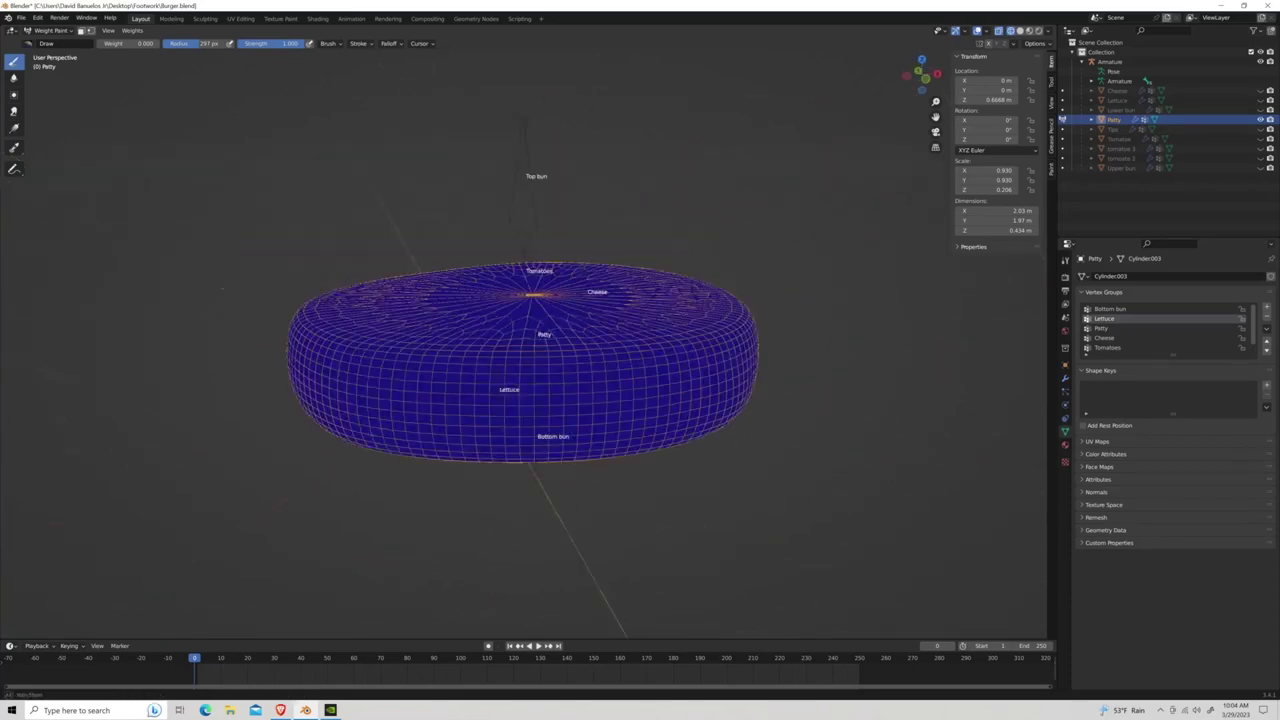
# Move the Lettuce bone aside in Pose Mode and confirm the patty stays in the stack.
pyautogui.hotkey('ctrl', 'Tab')
pyautogui.click(1110, 61)
pyautogui.click(50, 30)
pyautogui.click(53, 63)
pyautogui.moveTo(610, 375)
pyautogui.mouseDown()
pyautogui.moveTo(457, 309)
pyautogui.moveTo(300, 329)
pyautogui.mouseUp()
pyautogui.click(50, 30)
pyautogui.click(53, 84)
pyautogui.moveTo(464, 336); pyautogui.dragTo(515, 281, button='middle')
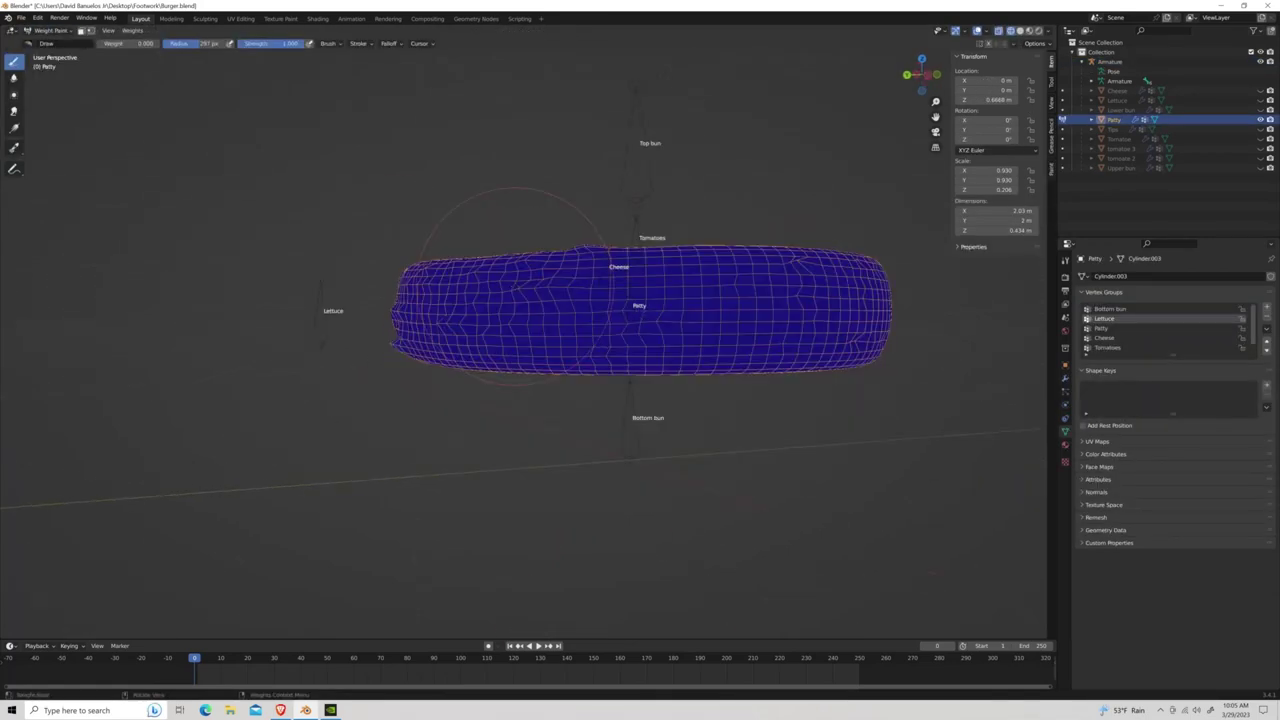
pyautogui.moveTo(778, 307); pyautogui.dragTo(785, 370, button='middle')
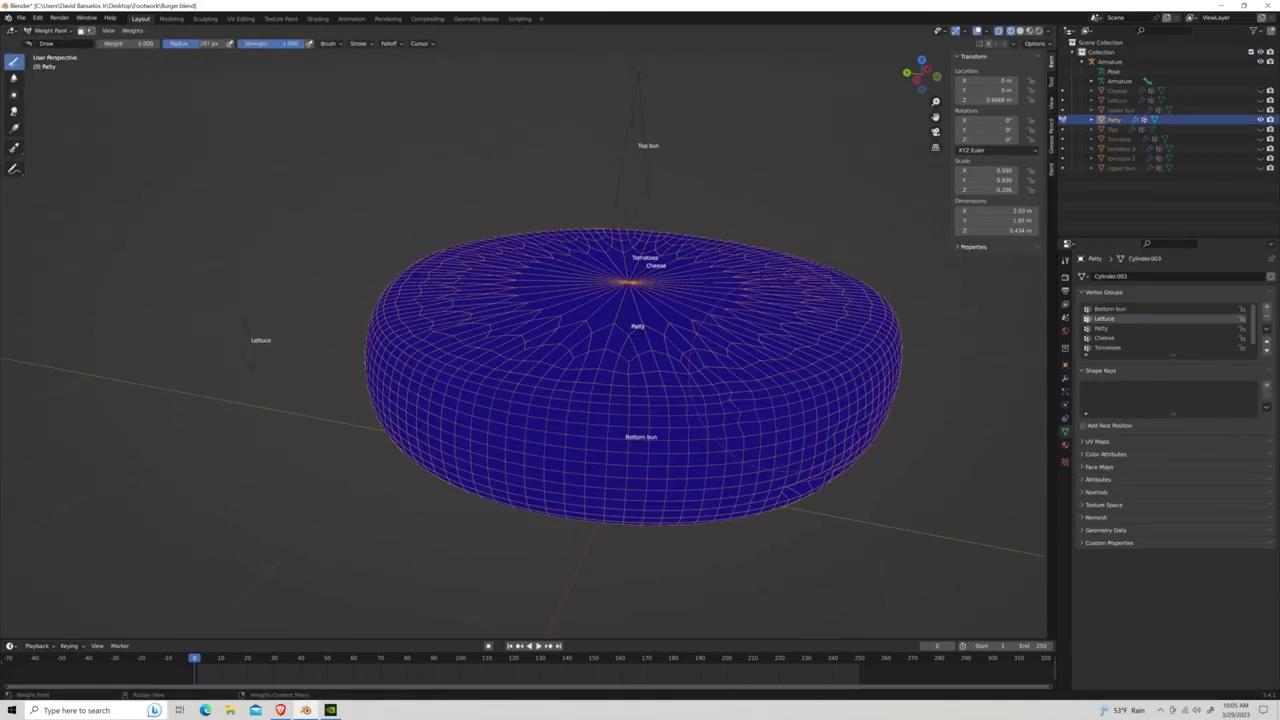
pyautogui.moveTo(882, 328)
pyautogui.mouseDown(button='middle')
pyautogui.moveTo(464, 336)
pyautogui.moveTo(335, 272)
pyautogui.moveTo(450, 330)
pyautogui.moveTo(588, 370)
pyautogui.moveTo(605, 345)
pyautogui.moveTo(610, 380)
pyautogui.moveTo(590, 340)
pyautogui.moveTo(560, 400)
pyautogui.mouseUp(button='middle')
pyautogui.hotkey('ctrl', 'Tab')
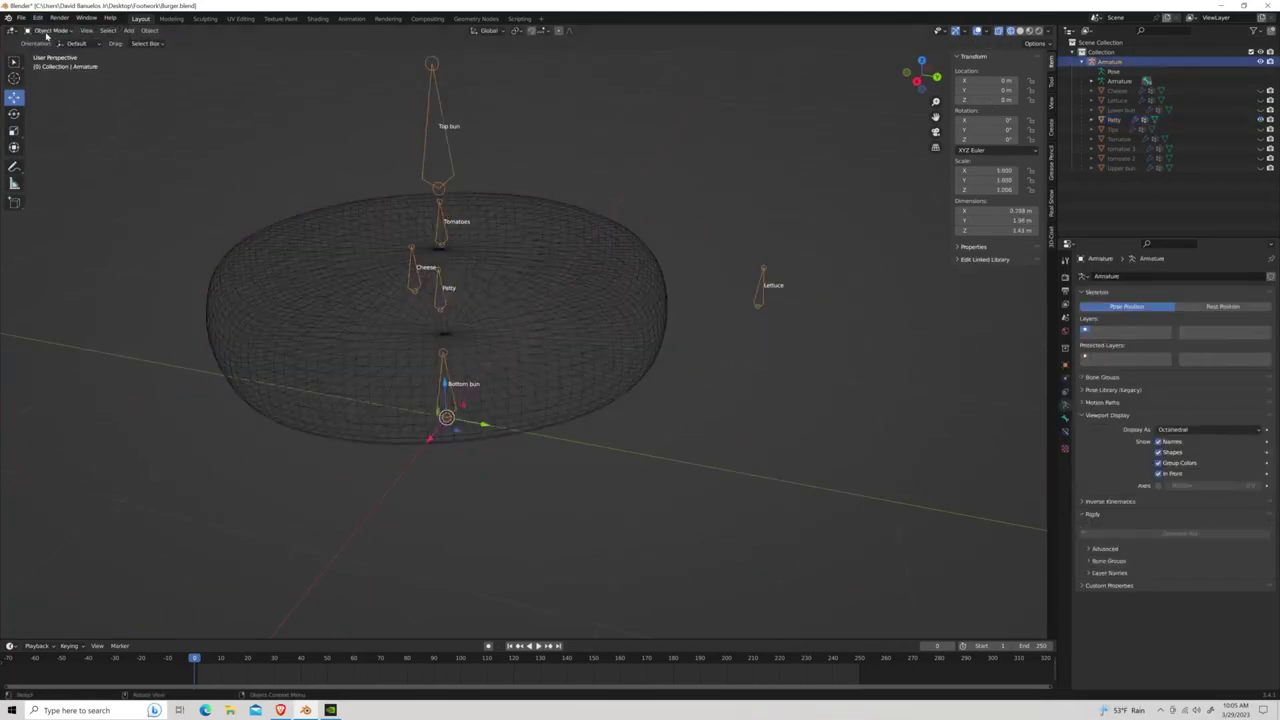
# Move the Lettuce bone to test it, then reset its location to 0.
pyautogui.press('g')
pyautogui.click(245, 300)
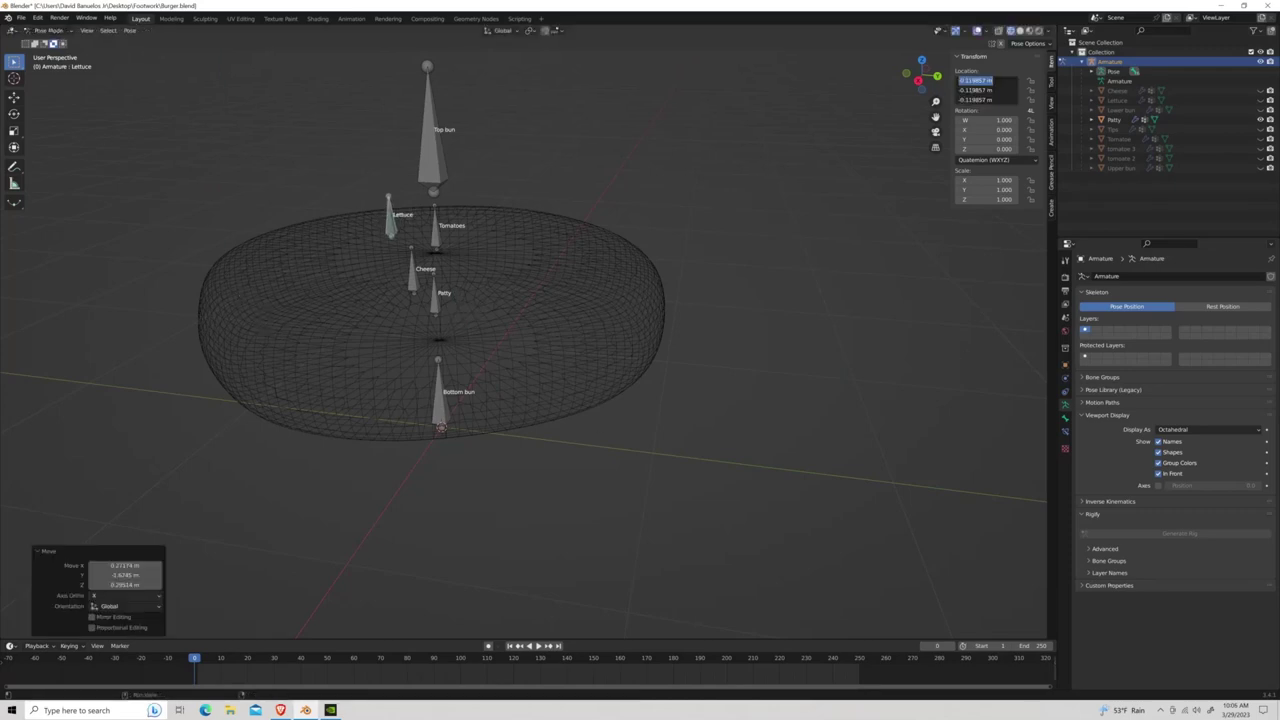
pyautogui.write('0')
pyautogui.press('Return')
pyautogui.moveTo(600, 300); pyautogui.dragTo(535, 263, button='middle')
# Inspect the patty's weights in Weight Paint mode, then return it to Object Mode.
pyautogui.hotkey('ctrl', 'Tab')
pyautogui.scroll(3, 543, 266)
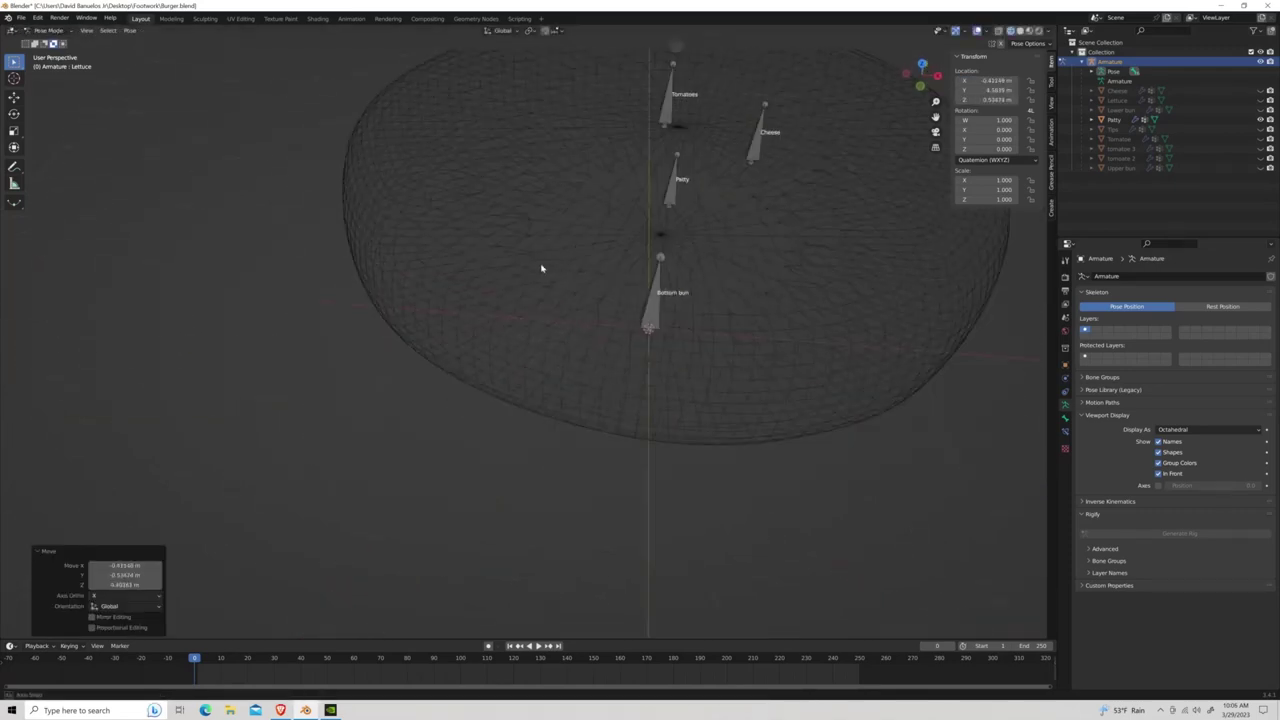
pyautogui.click(543, 266)
pyautogui.click(50, 30)
pyautogui.click(55, 84)
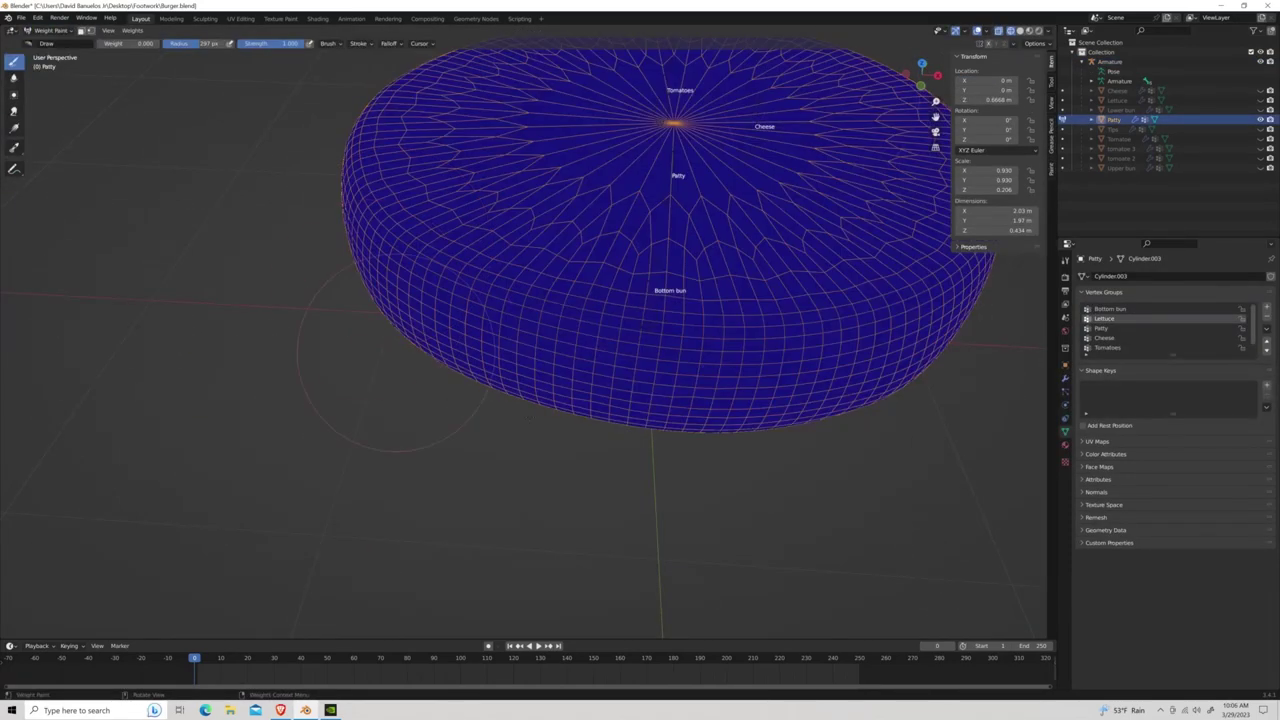
pyautogui.moveTo(395, 365); pyautogui.dragTo(400, 250, button='middle')
pyautogui.click(50, 30)
pyautogui.click(55, 40)
pyautogui.scroll(-4, 370, 163)
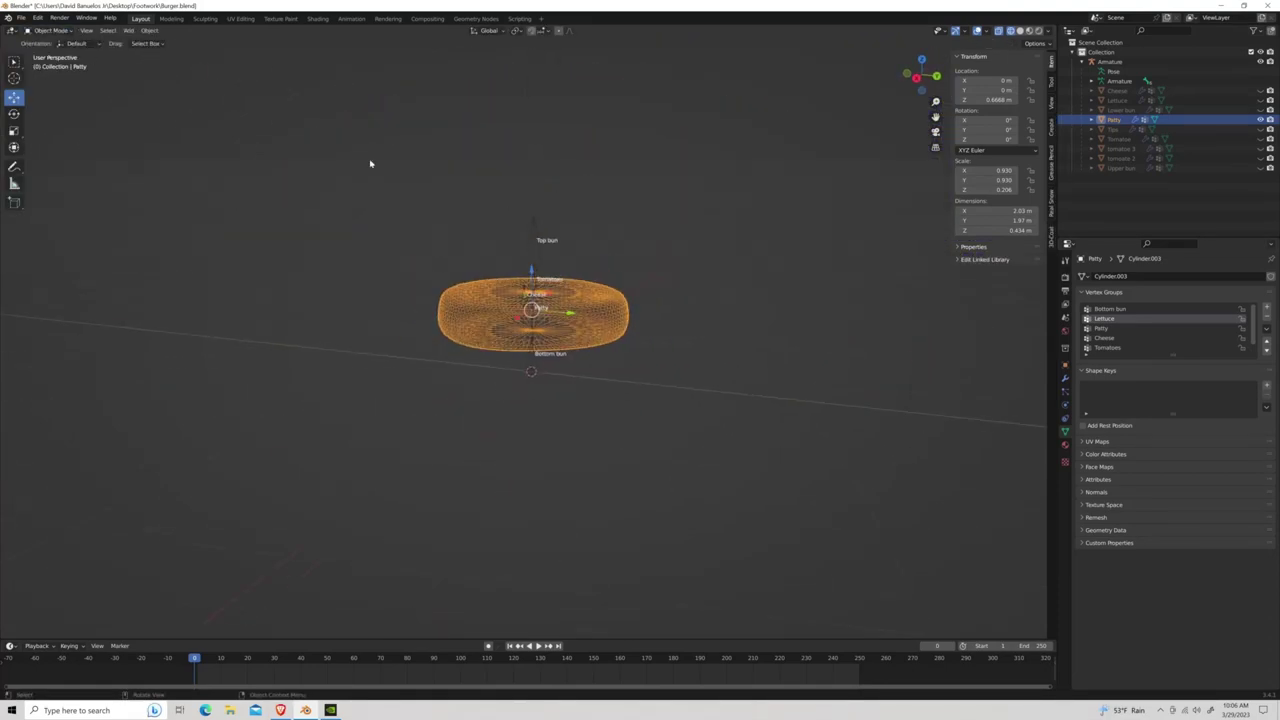
# Move the Lettuce bone in Pose Mode to test the deformation, then leave Pose Mode.
pyautogui.click(50, 30)
pyautogui.click(55, 50)
pyautogui.press('g')
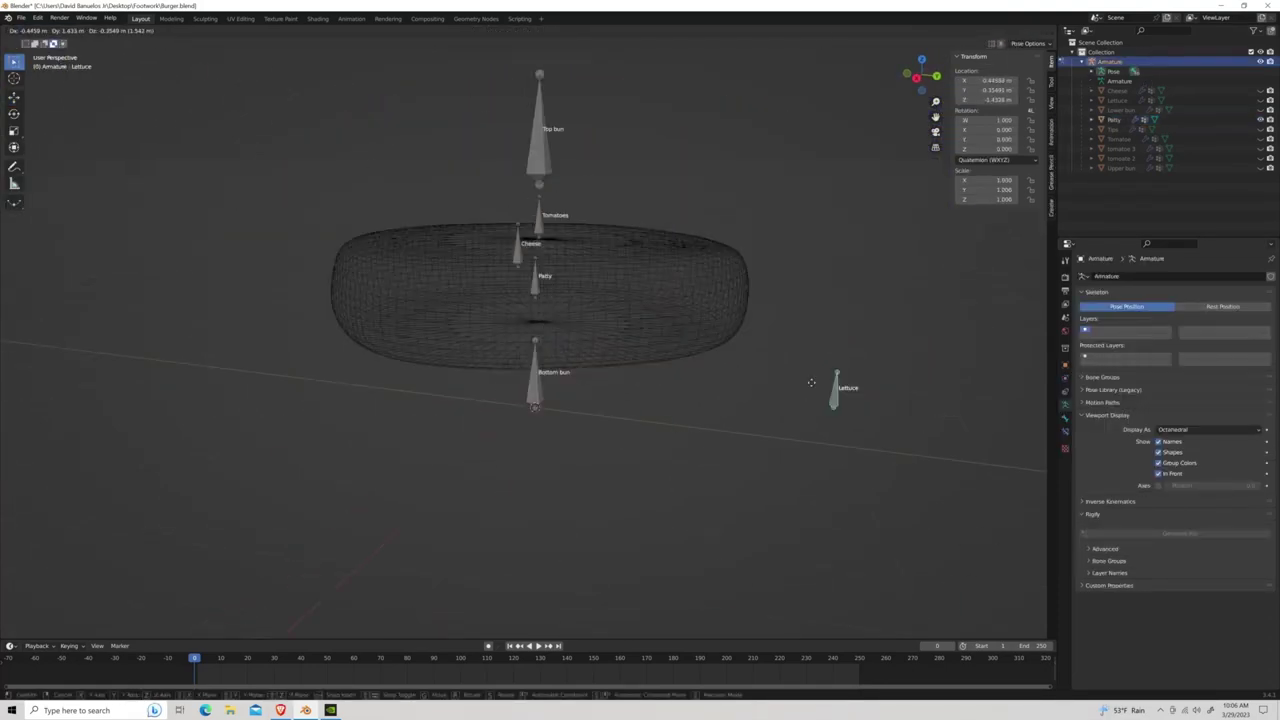
pyautogui.click(811, 382)
pyautogui.scroll(-4, 843, 414)
pyautogui.hotkey('ctrl', 'Tab')
# Check the patty's weights again from another angle in Weight Paint mode.
pyautogui.scroll(3, 743, 277)
pyautogui.scroll(3, 666, 314)
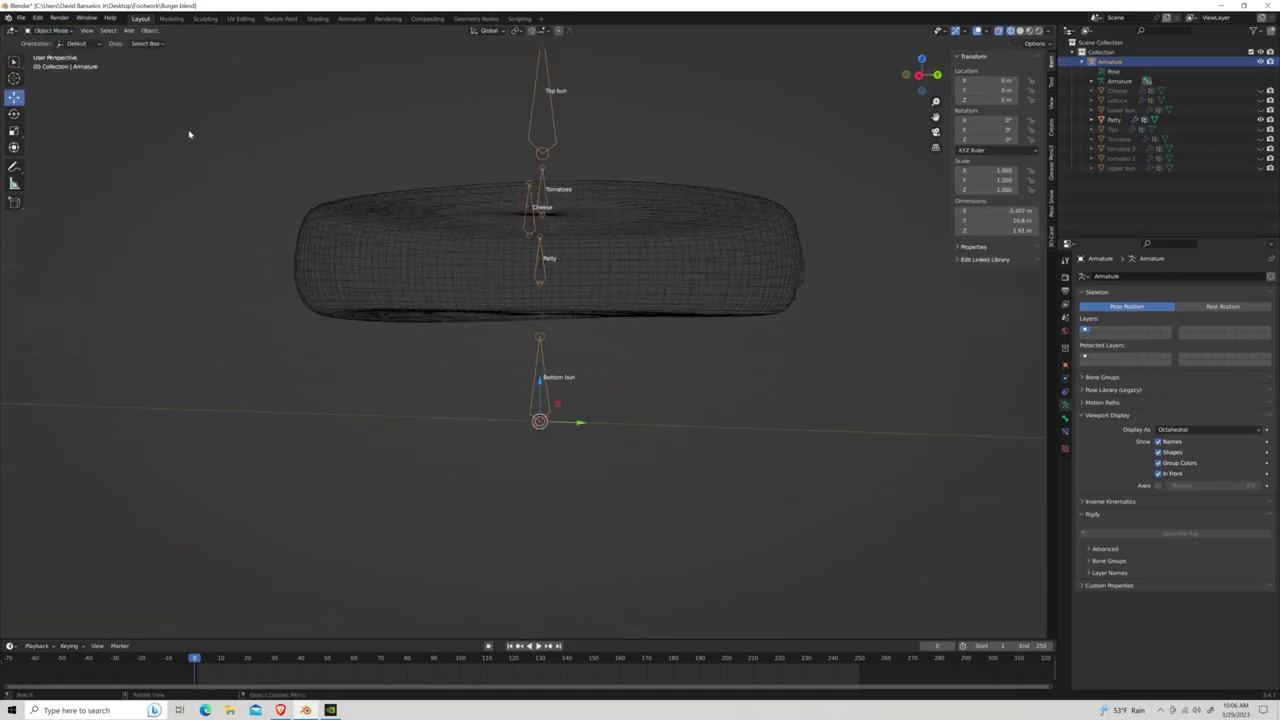
pyautogui.keyDown('shift'); pyautogui.click(650, 240); pyautogui.keyUp('shift')
pyautogui.hotkey('ctrl', 'Tab')
pyautogui.moveTo(466, 168)
pyautogui.mouseDown(button='middle')
pyautogui.moveTo(455, 200)
pyautogui.moveTo(300, 150)
pyautogui.mouseUp(button='middle')
# Put the armature in Pose Mode and grab the Lettuce bone again.
pyautogui.click(50, 30)
pyautogui.click(50, 41)
pyautogui.click(50, 30)
pyautogui.click(57, 62)
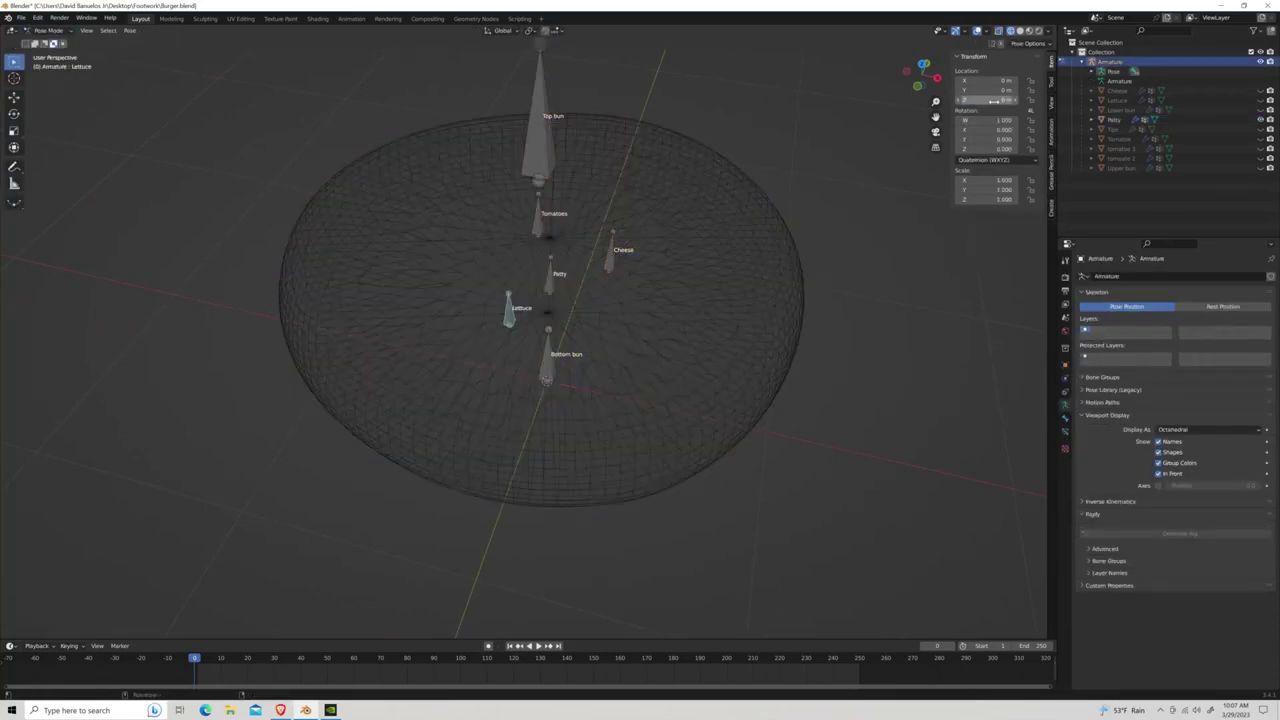
pyautogui.moveTo(560, 300); pyautogui.dragTo(450, 260, button='middle')
pyautogui.press('g')
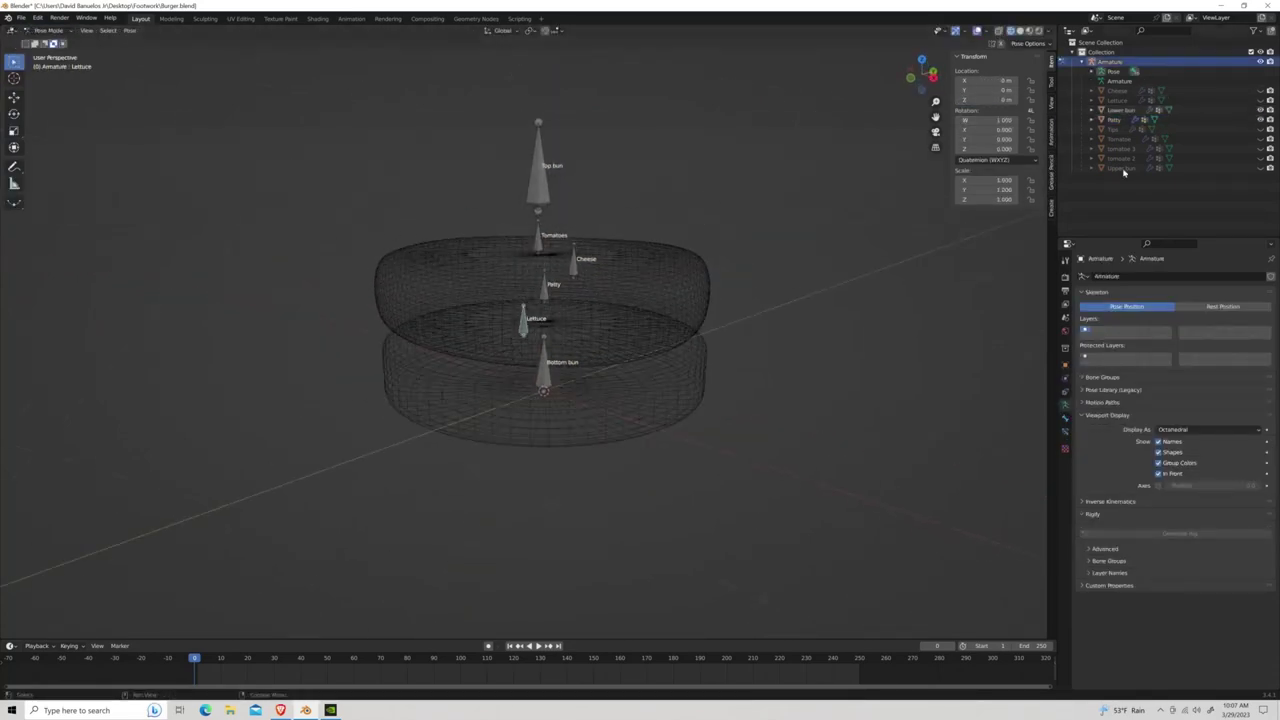
# Hide the lettuce mesh, show the cheese mesh, and select the cheese in Object Mode.
pyautogui.click(1260, 100)
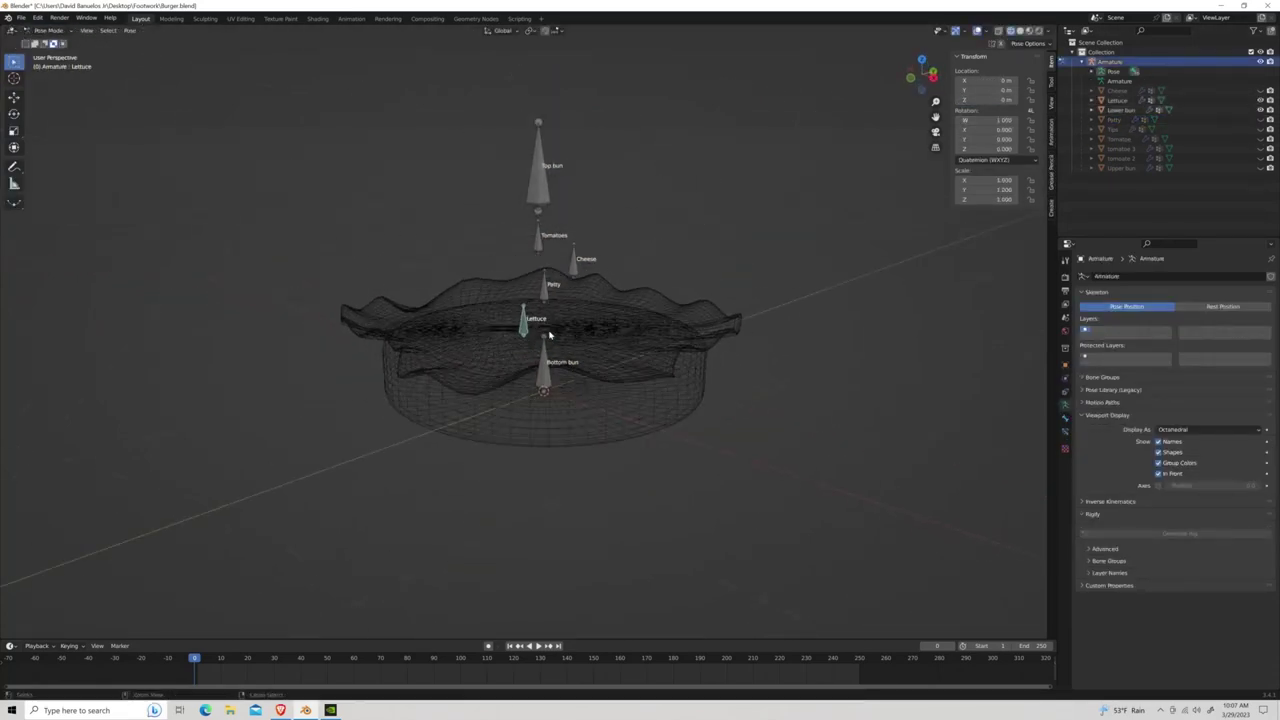
pyautogui.click(1260, 100)
pyautogui.click(1260, 90)
pyautogui.hotkey('ctrl', 'Tab')
pyautogui.click(360, 270)
# Save Burger.blend, then paint the cheese's Lettuce weights to 0 from the top view.
pyautogui.hotkey('ctrl', 's')
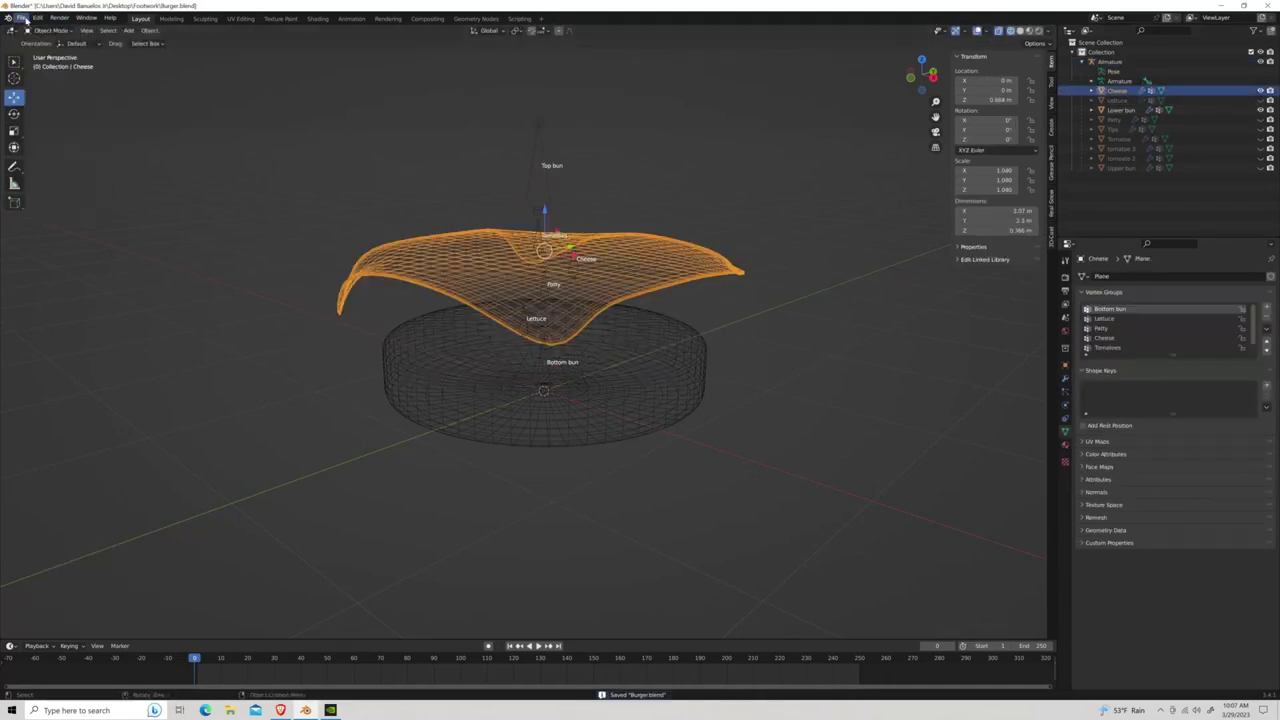
pyautogui.hotkey('ctrl', 'Tab')
pyautogui.press('KP_7')
pyautogui.scroll(2, 541, 453)
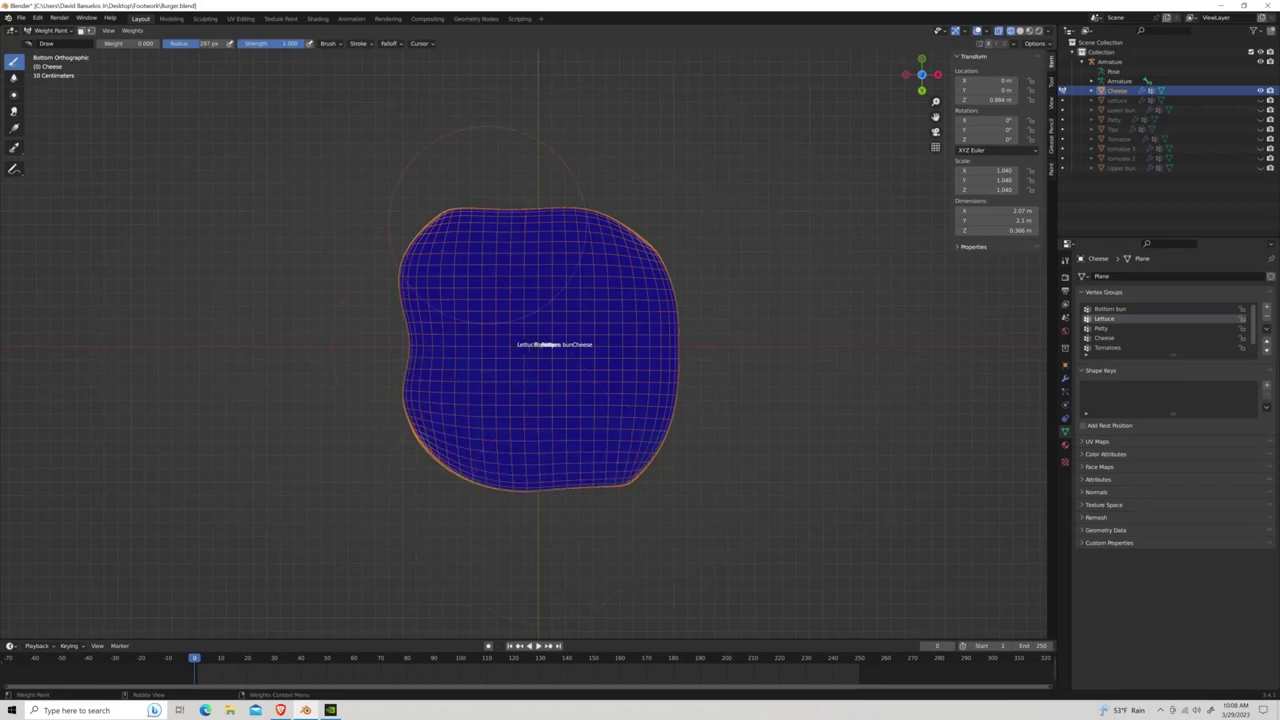
pyautogui.moveTo(540, 380)
pyautogui.mouseDown(button='middle')
pyautogui.moveTo(510, 445)
pyautogui.moveTo(466, 294)
pyautogui.mouseUp(button='middle')
# Orbit around the cheese from below, side and close-up angles to inspect its weights.
pyautogui.hotkey('ctrl', 'Tab')
pyautogui.hotkey('ctrl', 'Tab')
pyautogui.hotkey('ctrl', 'Tab')
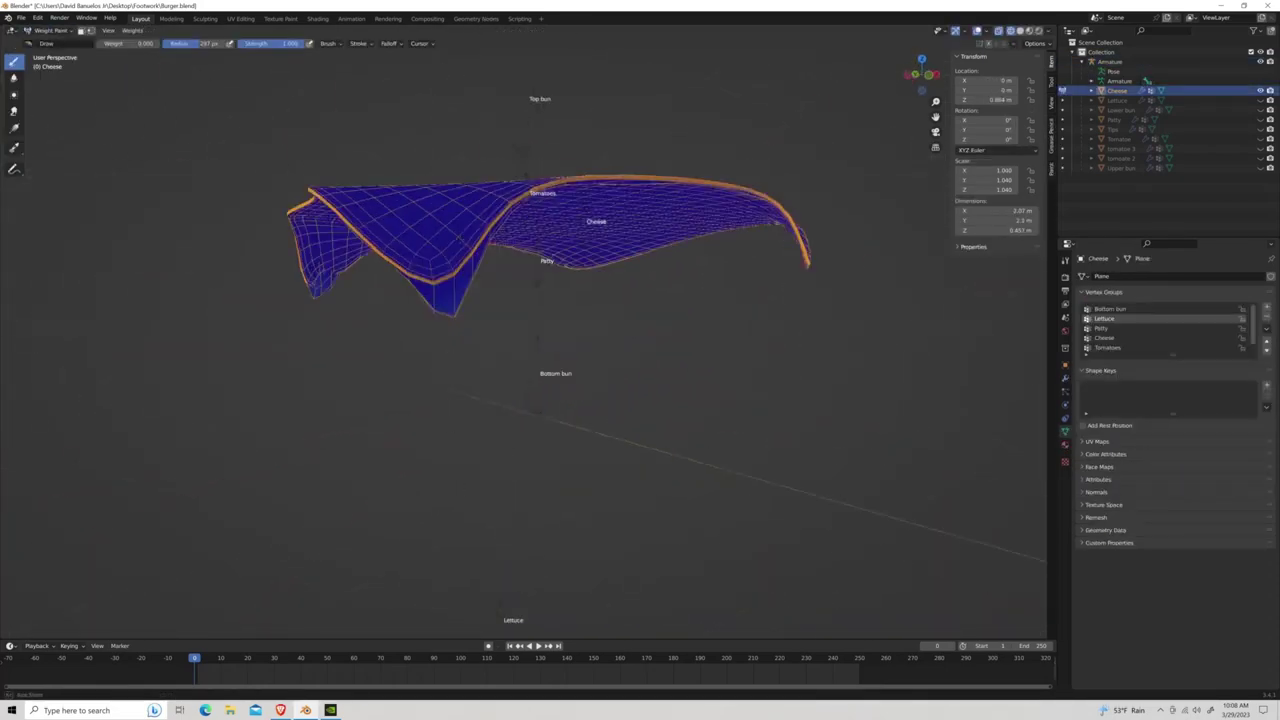
pyautogui.moveTo(520, 523); pyautogui.dragTo(318, 368, button='middle')
pyautogui.moveTo(470, 125); pyautogui.dragTo(618, 330, button='middle')
pyautogui.scroll(5, 618, 330)
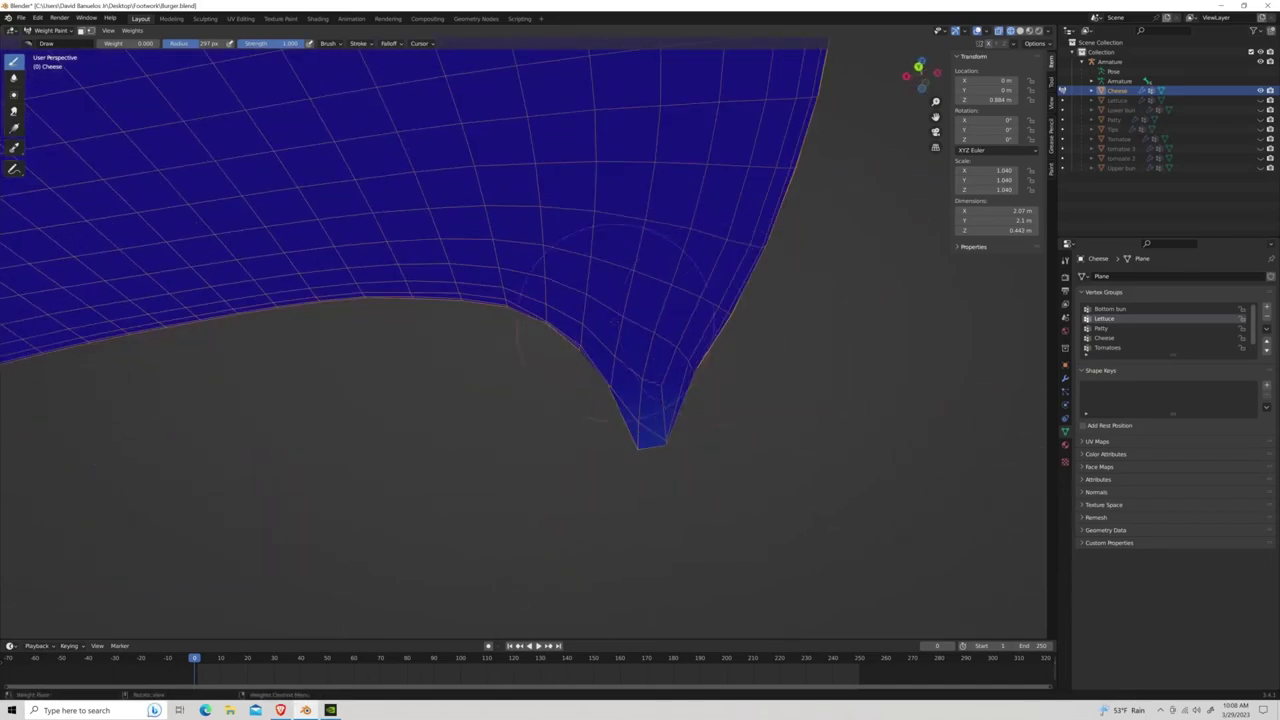
pyautogui.scroll(-3, 385, 310)
pyautogui.moveTo(385, 310)
pyautogui.mouseDown(button='middle')
pyautogui.moveTo(330, 330)
pyautogui.moveTo(235, 320)
pyautogui.mouseUp(button='middle')
pyautogui.moveTo(401, 120); pyautogui.dragTo(586, 230, button='middle')
pyautogui.scroll(3, 586, 230)
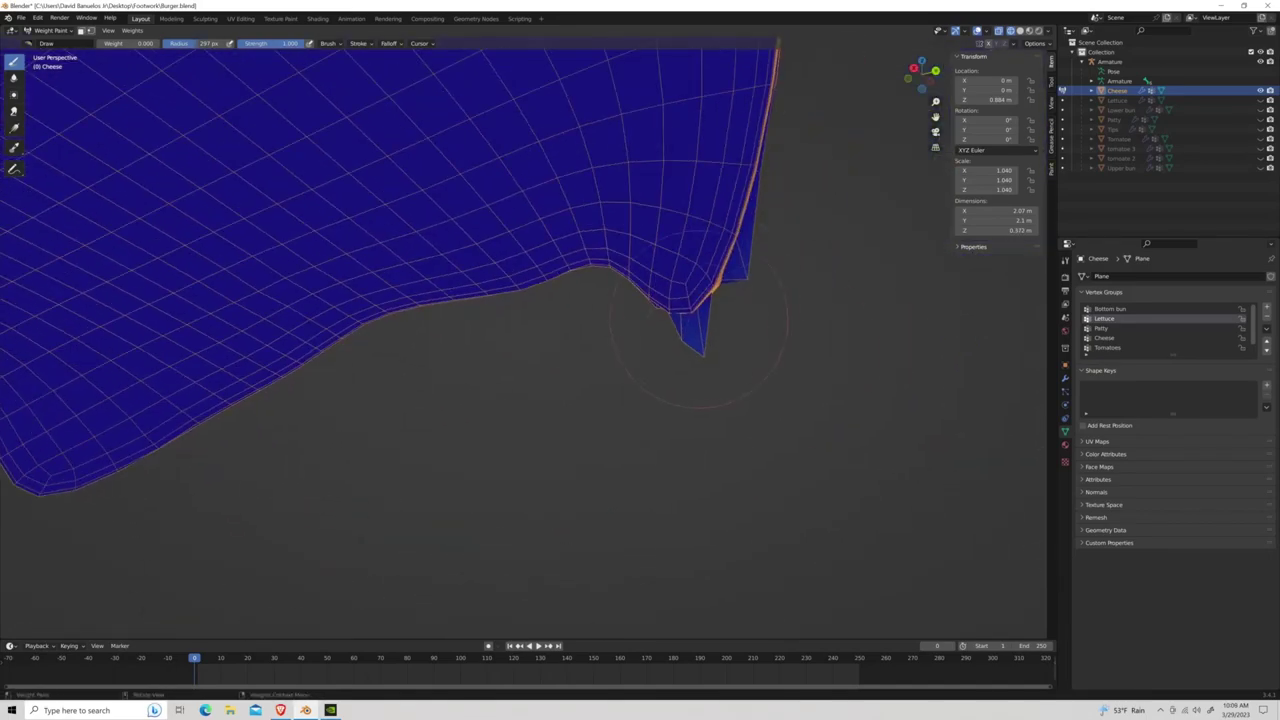
pyautogui.moveTo(220, 310); pyautogui.dragTo(445, 330, button='middle')
pyautogui.scroll(-3, 445, 330)
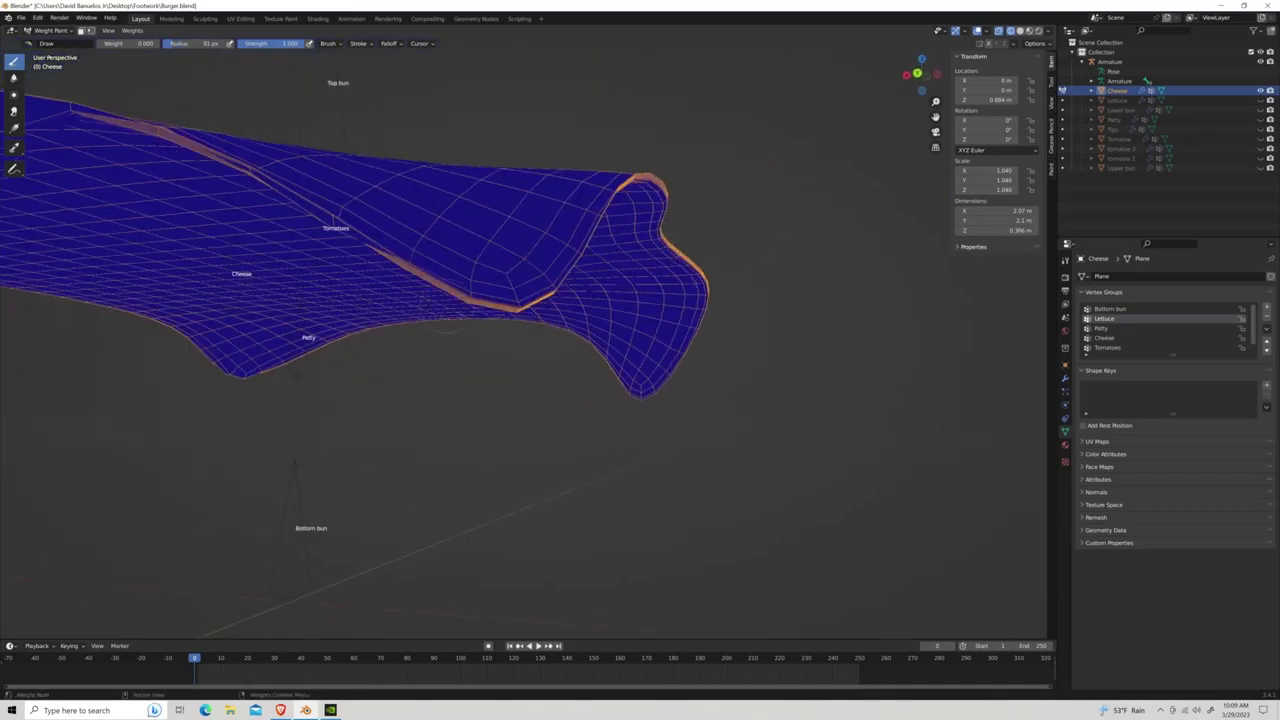
pyautogui.scroll(3, 440, 220)
pyautogui.scroll(-3, 440, 220)
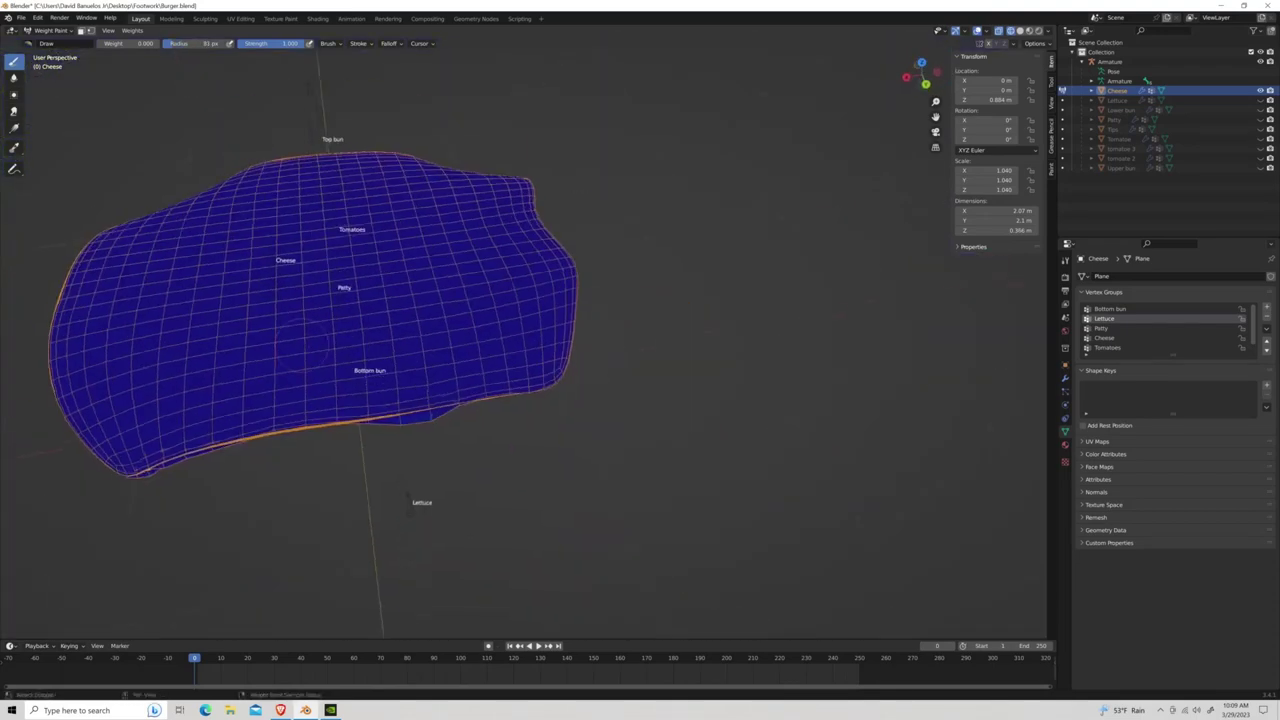
pyautogui.moveTo(440, 220)
pyautogui.mouseDown(button='middle')
pyautogui.moveTo(568, 367)
pyautogui.moveTo(448, 419)
pyautogui.mouseUp(button='middle')
pyautogui.scroll(4, 532, 333)
pyautogui.scroll(-4, 532, 333)
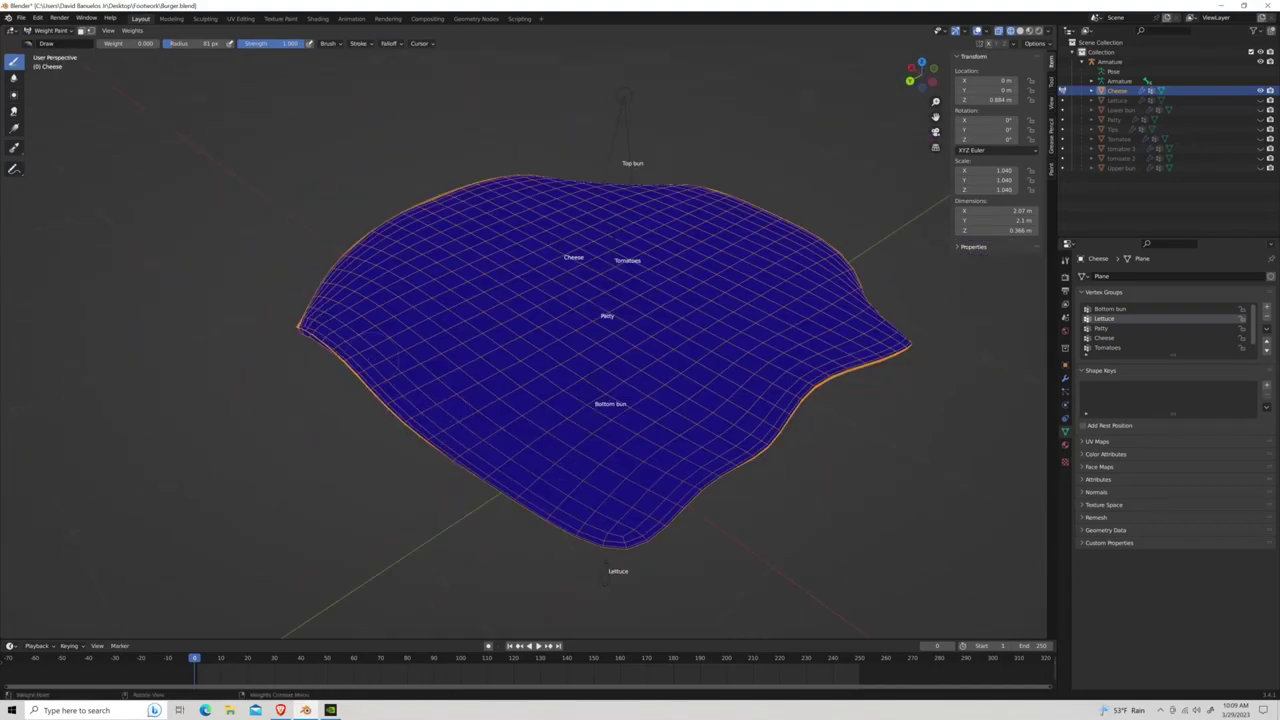
pyautogui.moveTo(340, 192)
pyautogui.mouseDown(button='middle')
pyautogui.moveTo(457, 258)
pyautogui.moveTo(470, 300)
pyautogui.moveTo(401, 585)
pyautogui.mouseUp(button='middle')
pyautogui.scroll(3, 470, 300)
pyautogui.scroll(2, 682, 132)
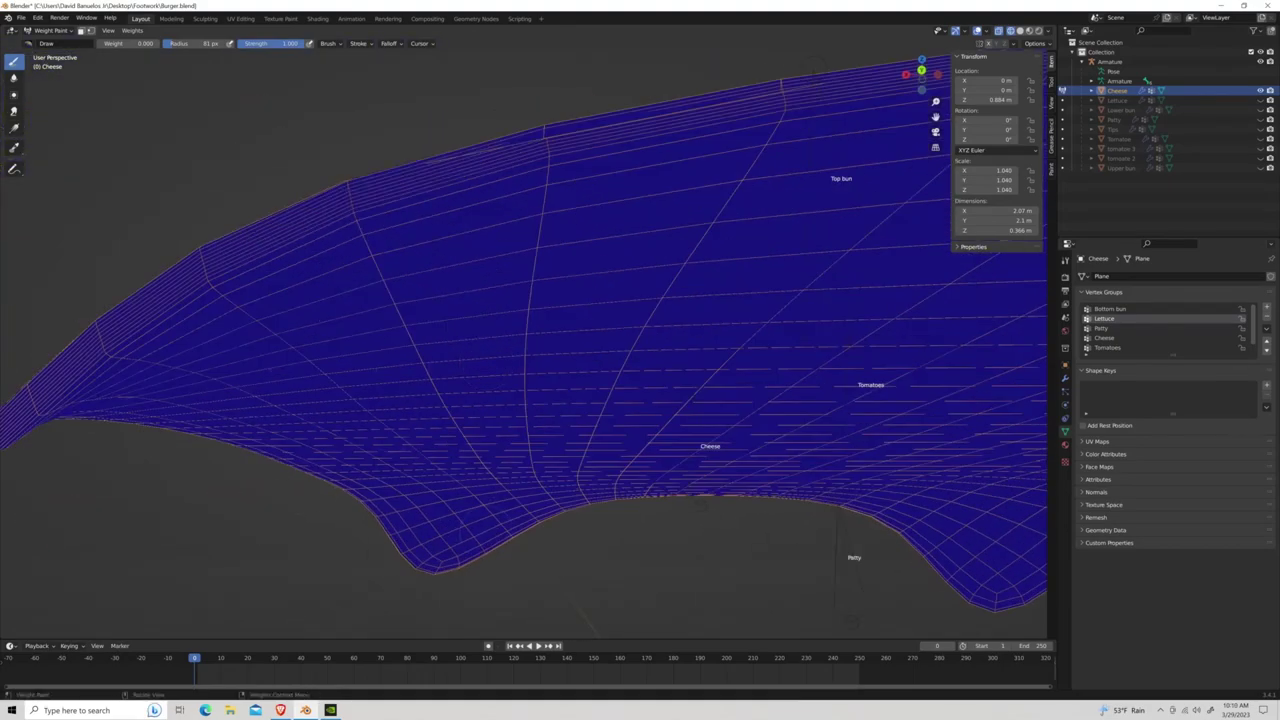
pyautogui.scroll(-5, 520, 340)
pyautogui.scroll(-5, 520, 340)
# Save Burger.blend and test the cheese by moving the Lettuce bone in Pose Mode.
pyautogui.click(20, 18)
pyautogui.hotkey('ctrl', 's')
pyautogui.hotkey('ctrl', 'Tab')
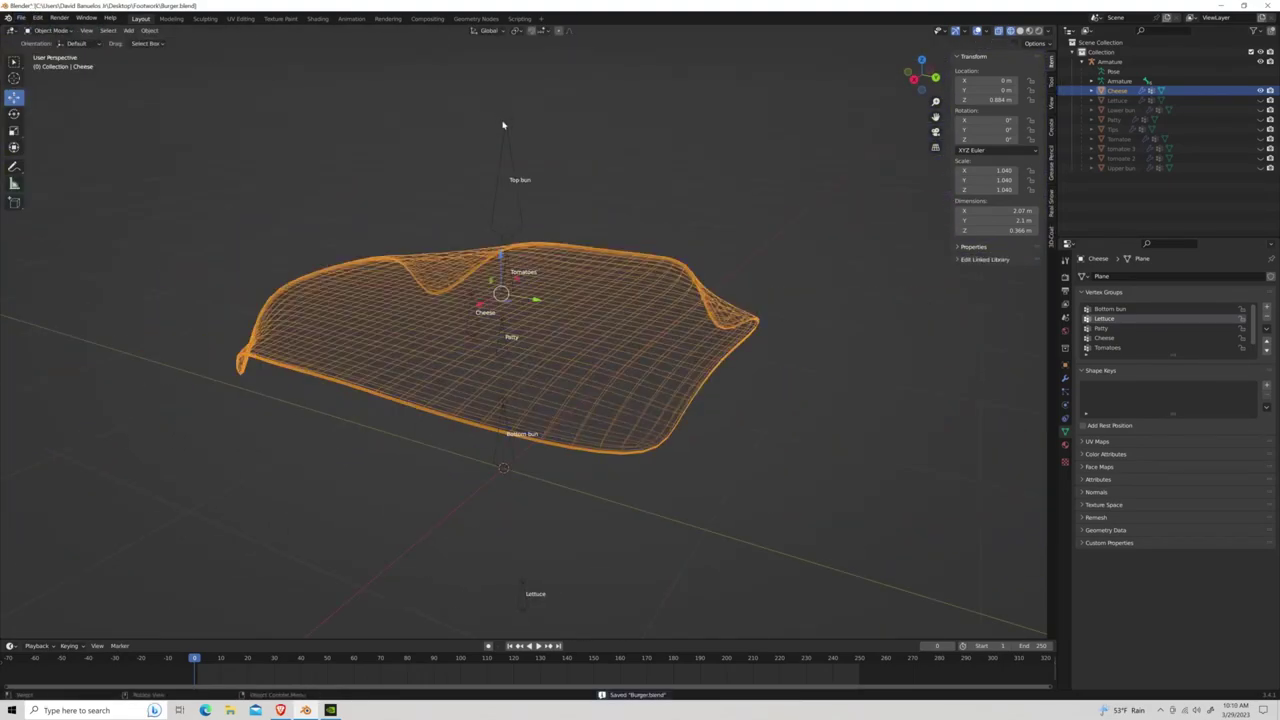
pyautogui.click(503, 125)
pyautogui.hotkey('ctrl', 'Tab')
pyautogui.press('g')
pyautogui.click(949, 260)
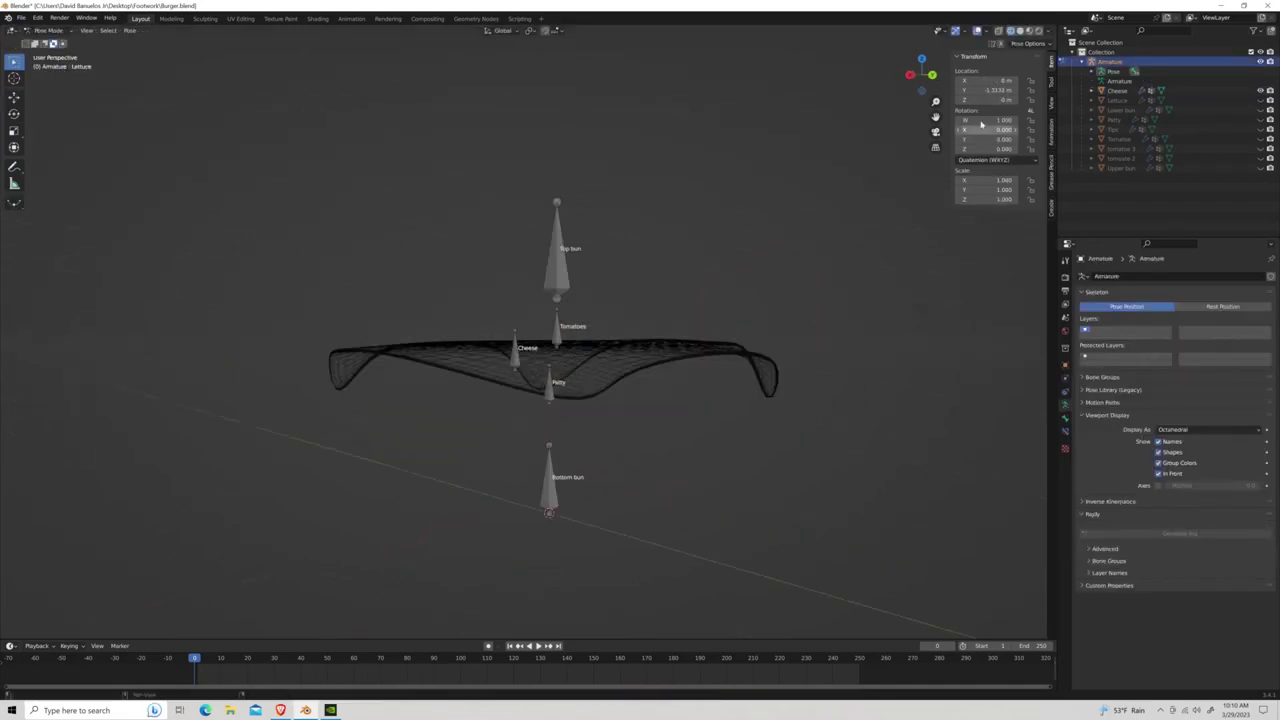
pyautogui.moveTo(949, 260)
pyautogui.mouseDown(button='middle')
pyautogui.moveTo(771, 277)
pyautogui.moveTo(300, 551)
pyautogui.moveTo(476, 485)
pyautogui.mouseUp(button='middle')
# Frame the cheese in Weight Paint mode and view it from the front and above.
pyautogui.hotkey('ctrl', 'Tab')
pyautogui.click(366, 317)
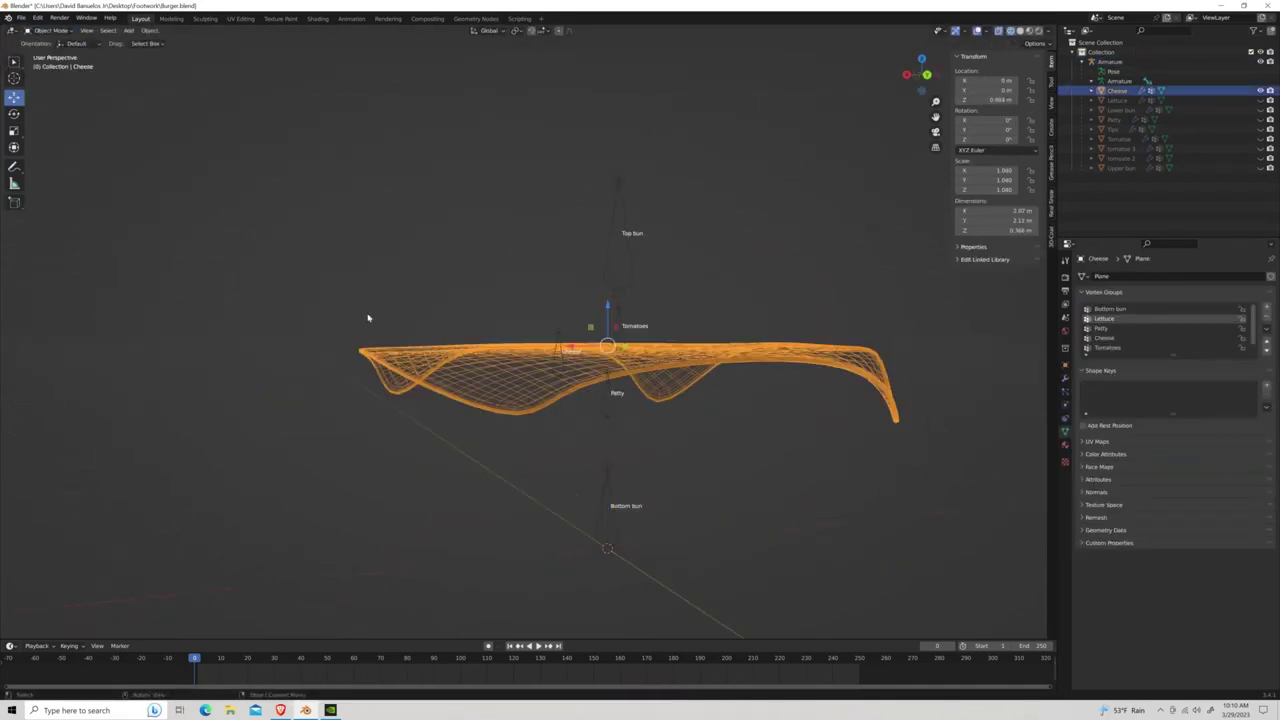
pyautogui.hotkey('ctrl', 'Tab')
pyautogui.press('KP_Decimal')
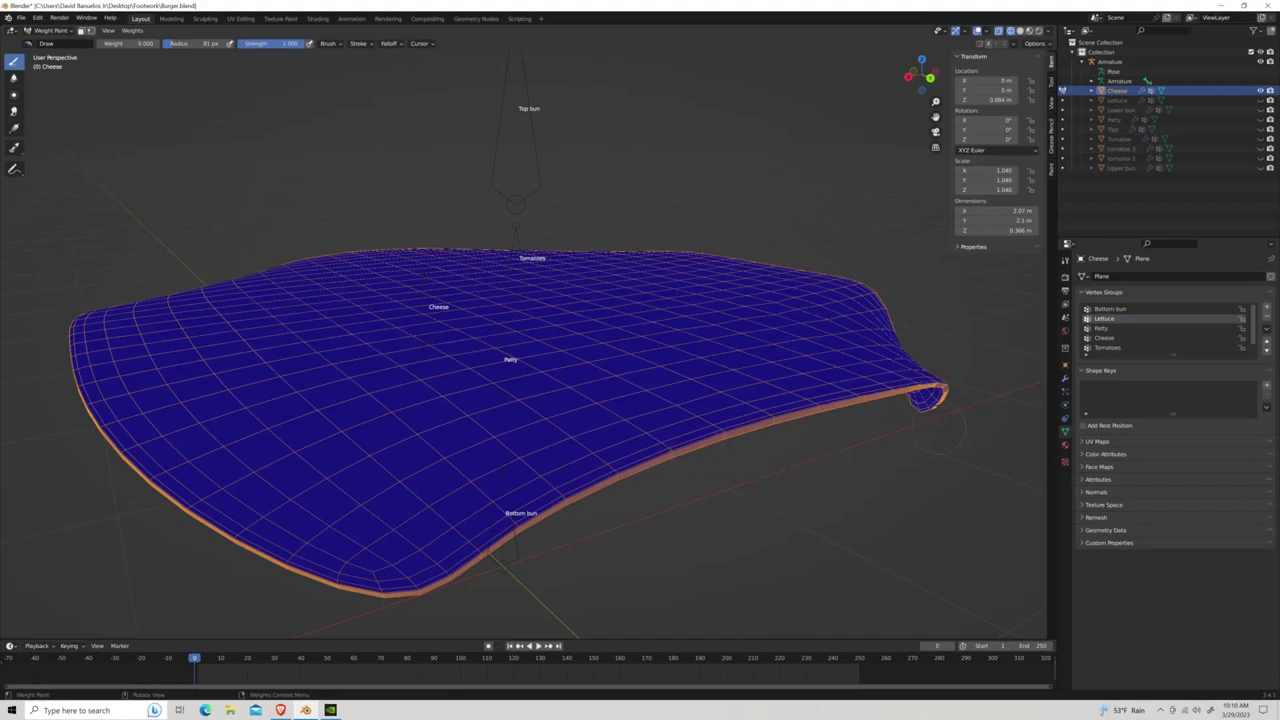
pyautogui.moveTo(940, 428); pyautogui.dragTo(728, 390, button='middle')
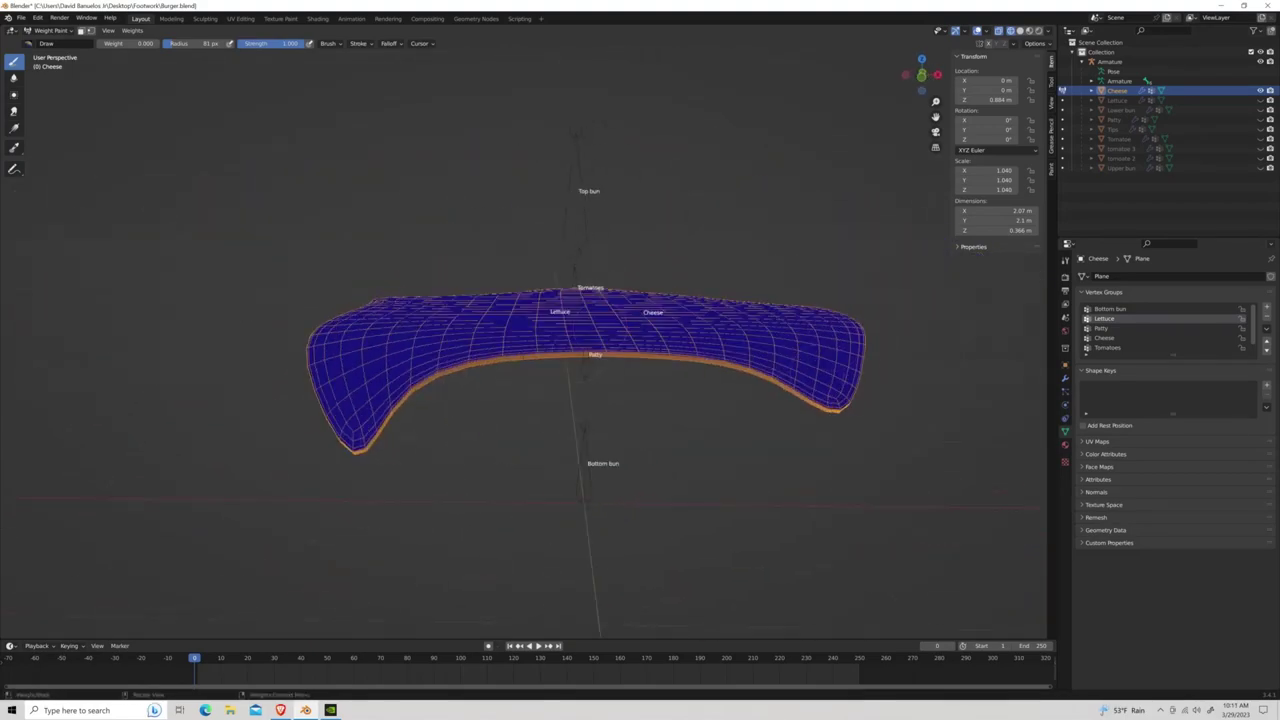
pyautogui.moveTo(600, 450); pyautogui.dragTo(650, 300, button='middle')
# Raise the Lettuce bone along Z to test the cheese, then undo the move.
pyautogui.hotkey('ctrl', 'Tab')
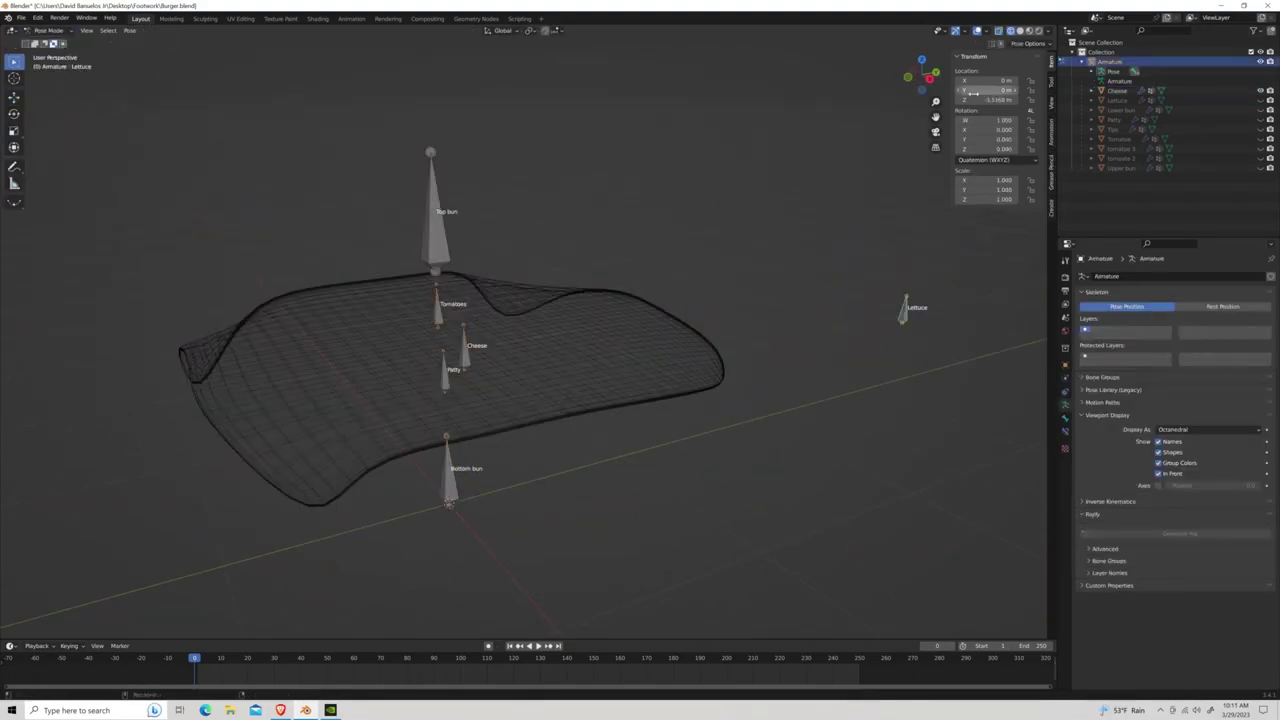
pyautogui.scroll(-4, 530, 340)
pyautogui.press('g')
pyautogui.press('z')
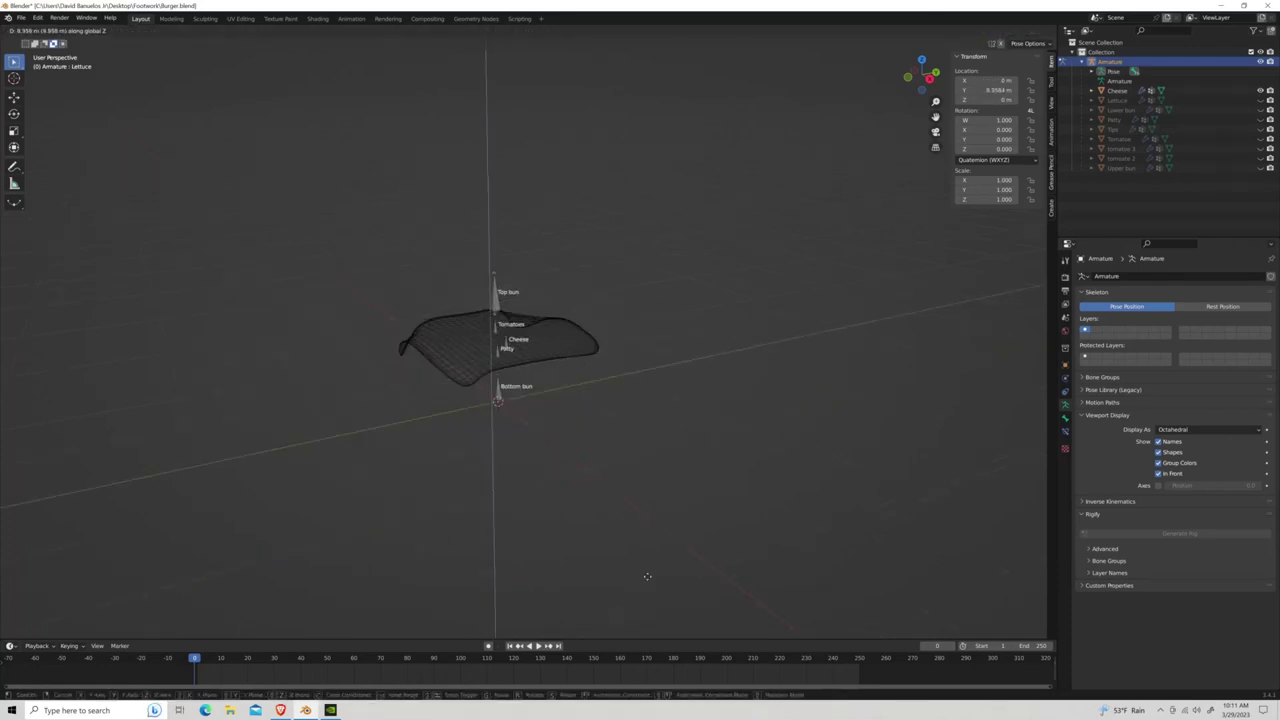
pyautogui.click(615, 395)
pyautogui.scroll(5, 615, 395)
pyautogui.hotkey('ctrl', 'z')
pyautogui.hotkey('ctrl', 'z')
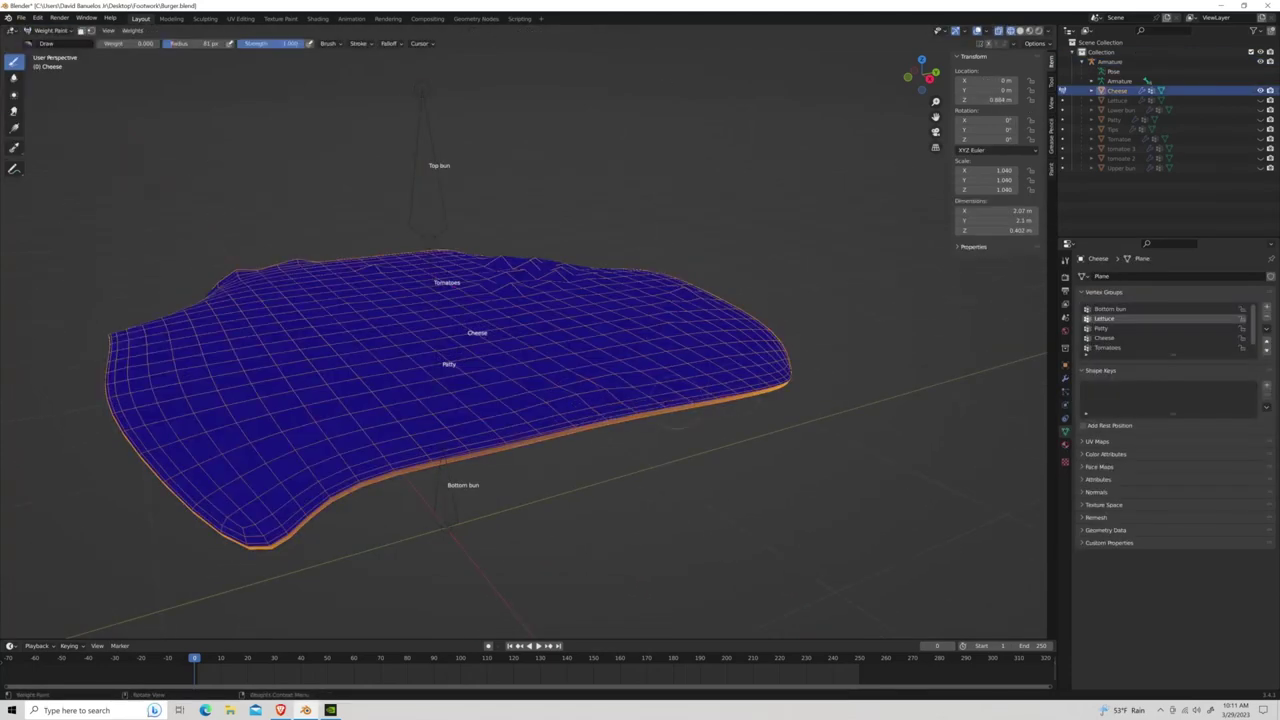
# Inspect the cheese weights from frontal and low side views.
pyautogui.moveTo(676, 425)
pyautogui.mouseDown(button='middle')
pyautogui.moveTo(410, 365)
pyautogui.moveTo(598, 310)
pyautogui.mouseUp(button='middle')
pyautogui.scroll(3, 598, 310)
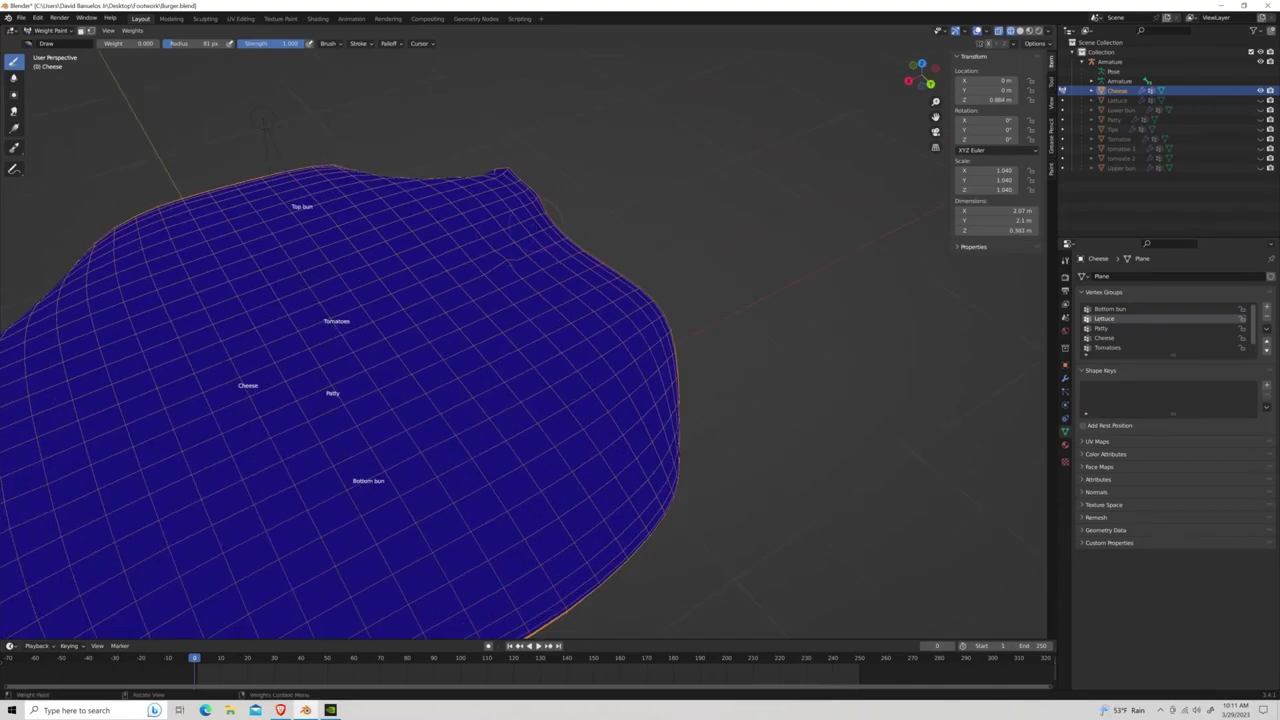
pyautogui.scroll(5, 663, 421)
pyautogui.scroll(-5, 606, 372)
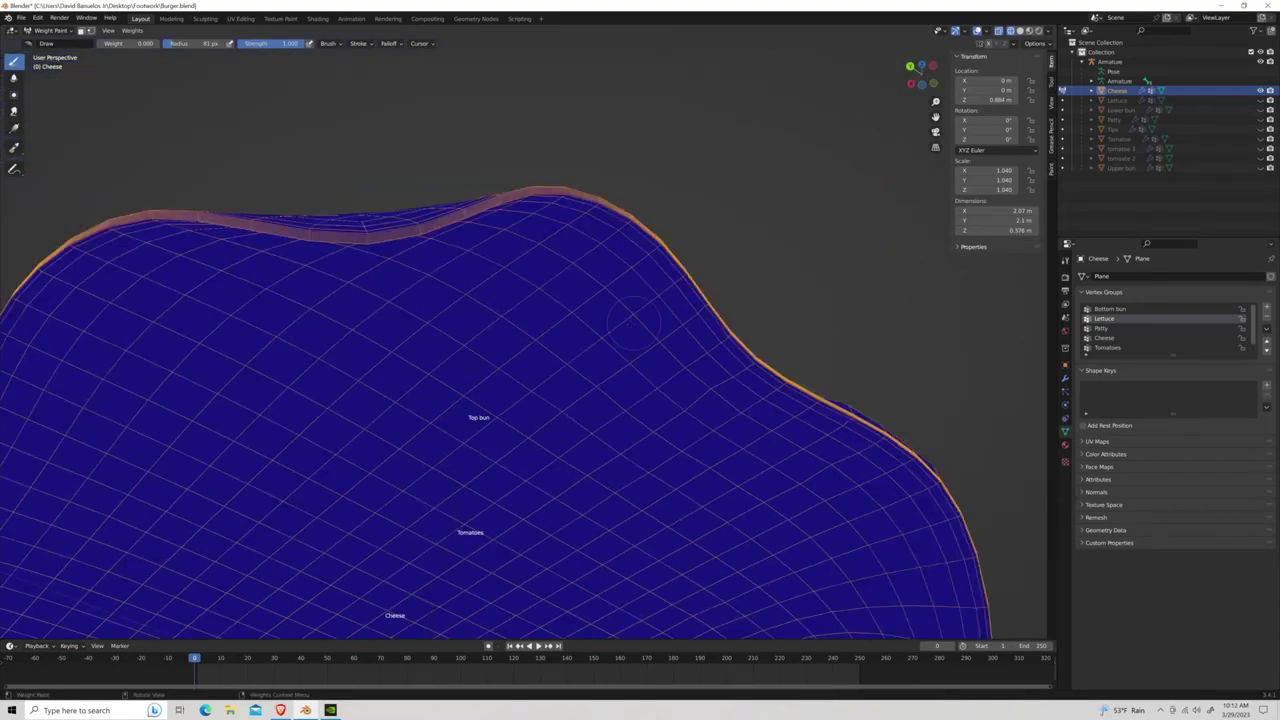
pyautogui.moveTo(606, 372)
pyautogui.mouseDown(button='middle')
pyautogui.moveTo(578, 446)
pyautogui.moveTo(650, 323)
pyautogui.mouseUp(button='middle')
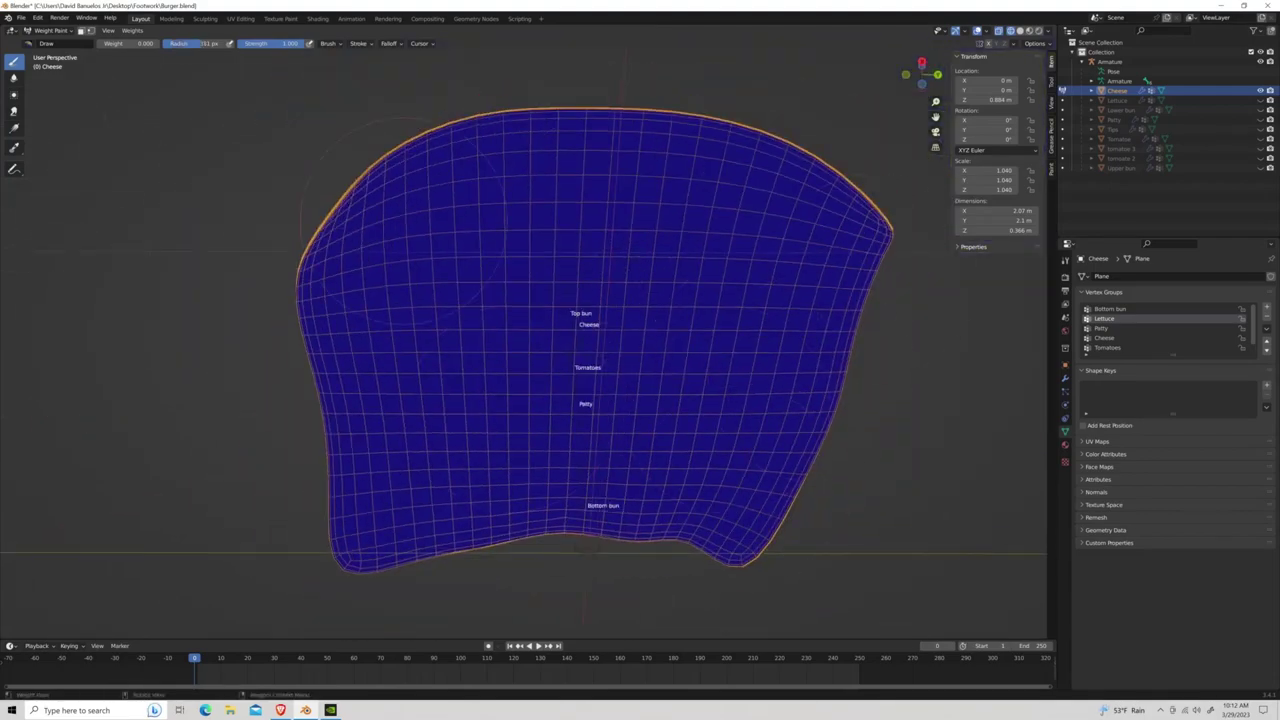
pyautogui.scroll(-4, 600, 340)
# Grab the Lettuce bone once more to test the cheese and unhide the tomato slices.
pyautogui.hotkey('ctrl', 'Tab')
pyautogui.moveTo(600, 340)
pyautogui.mouseDown(button='middle')
pyautogui.moveTo(629, 354)
pyautogui.moveTo(600, 380)
pyautogui.moveTo(480, 370)
pyautogui.mouseUp(button='middle')
pyautogui.press('g')
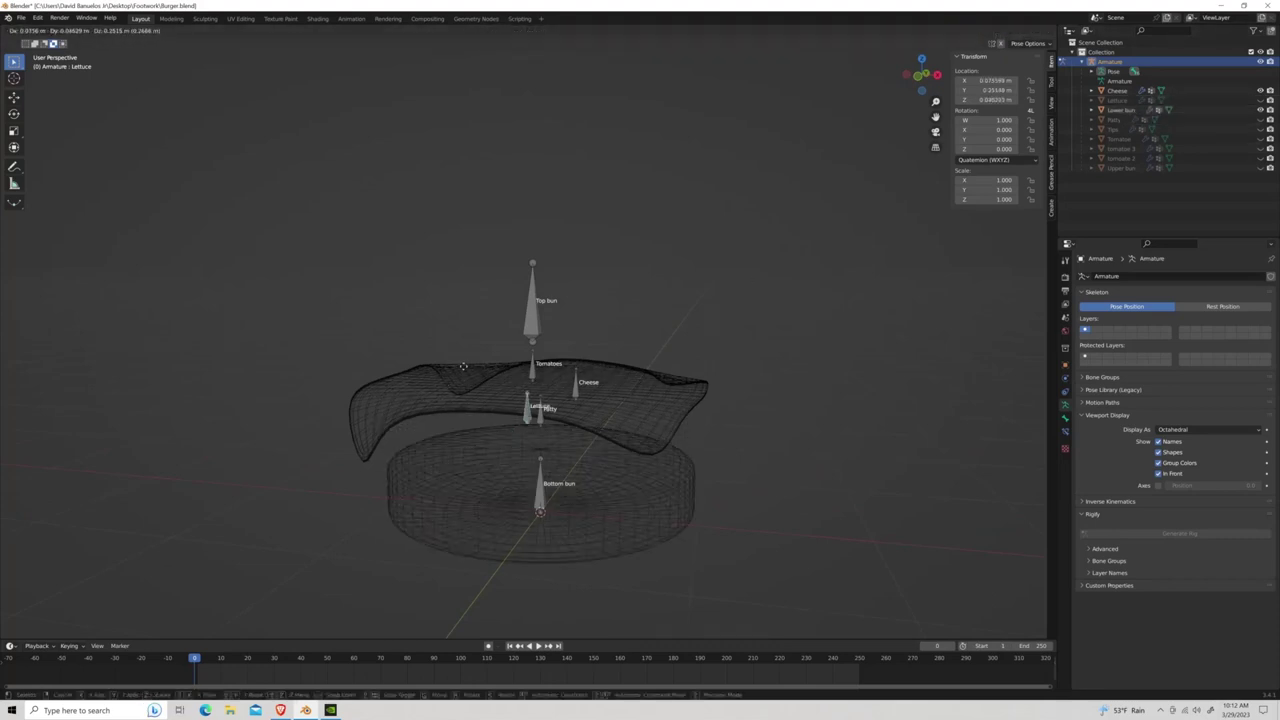
pyautogui.click(1127, 147)
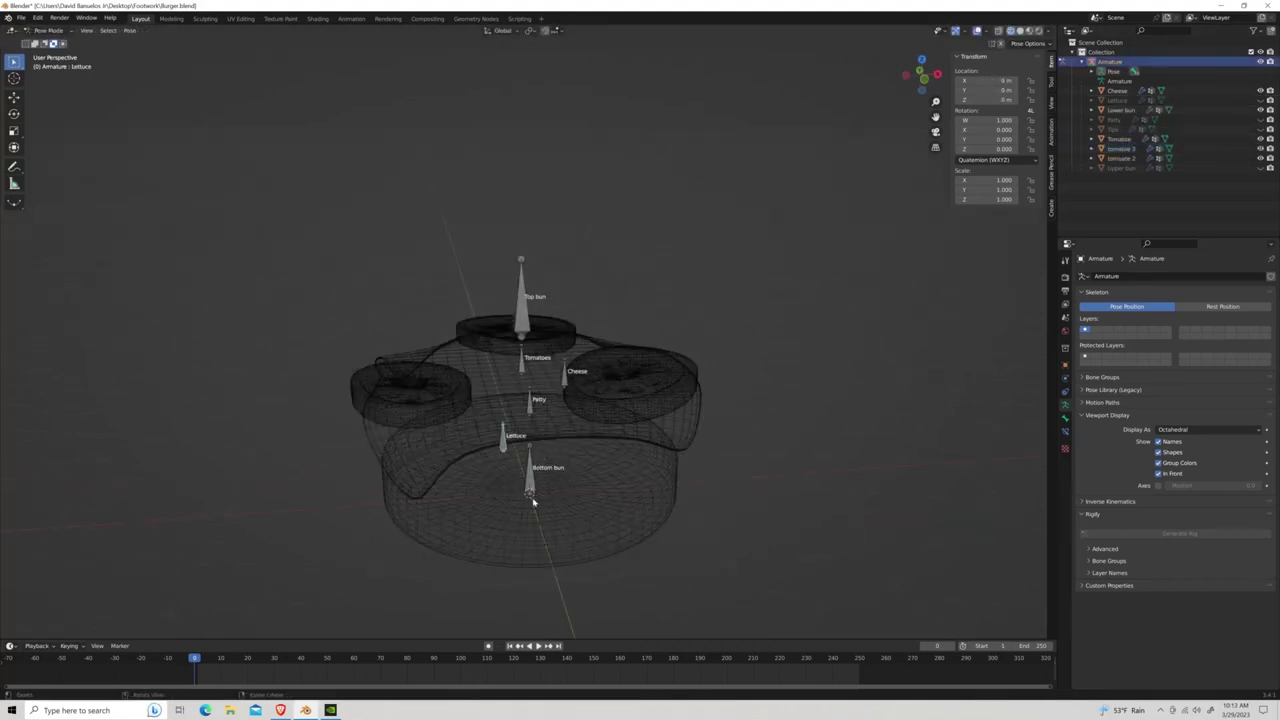
# Select the tomato in Weight Paint mode and hide the other burger pieces to isolate it.
pyautogui.hotkey('ctrl', 'Tab')
pyautogui.scroll(2, 343, 393)
pyautogui.click(343, 393)
pyautogui.hotkey('ctrl', 'Tab')
pyautogui.click(1260, 110)
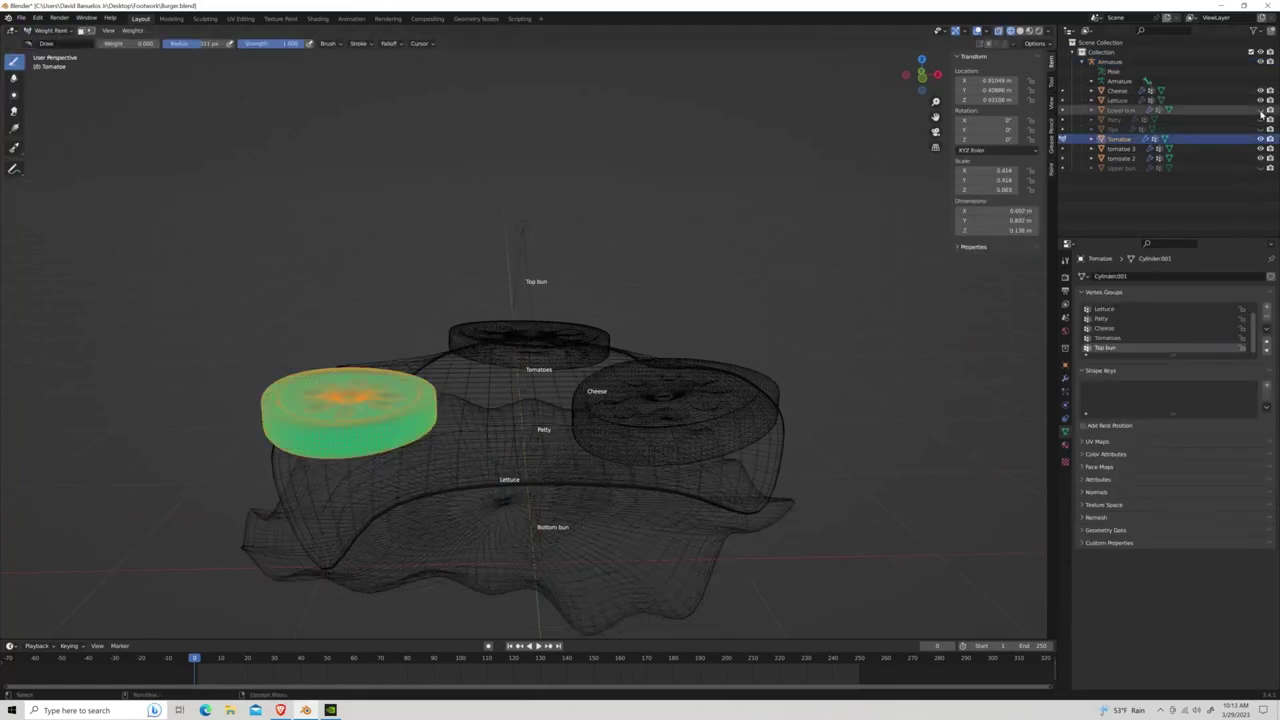
pyautogui.click(1260, 91)
pyautogui.click(1260, 168)
pyautogui.press('KP_Decimal')
# Paint the tomato's Top bun weights to 0 and review its Tomatoes and Cheese groups.
pyautogui.moveTo(461, 297); pyautogui.dragTo(335, 316)
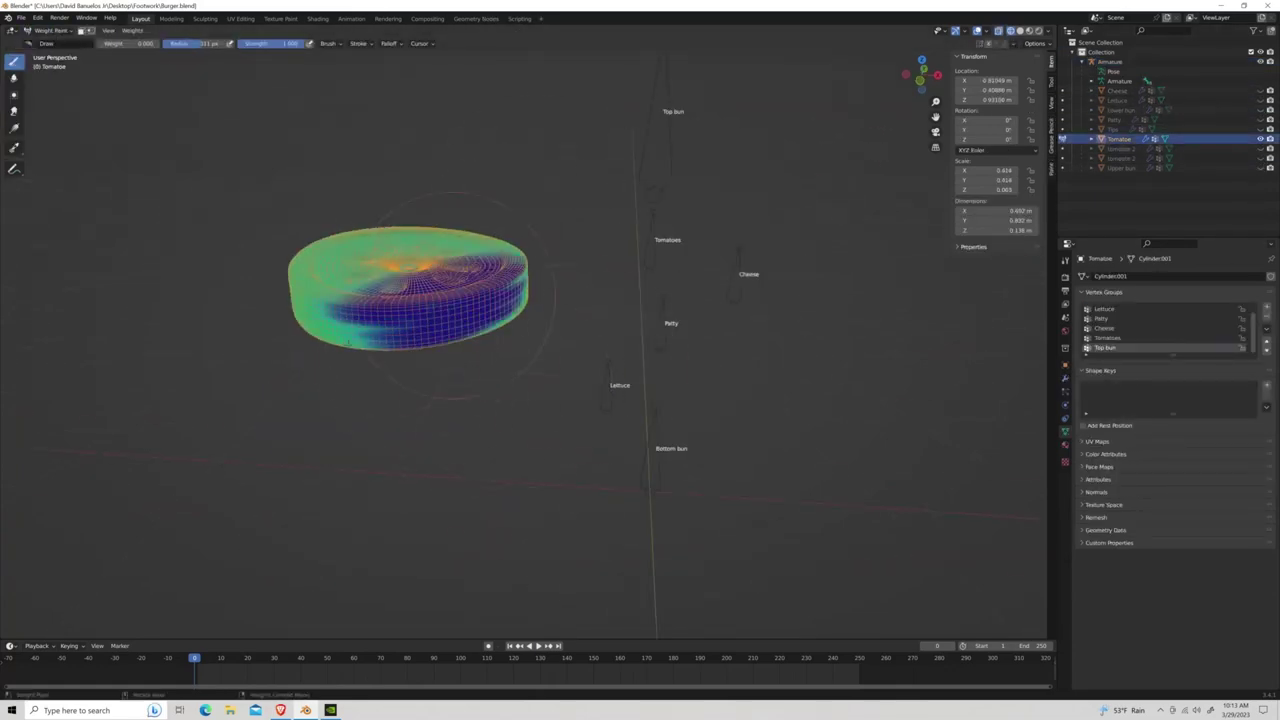
pyautogui.moveTo(292, 308); pyautogui.dragTo(534, 310, button='middle')
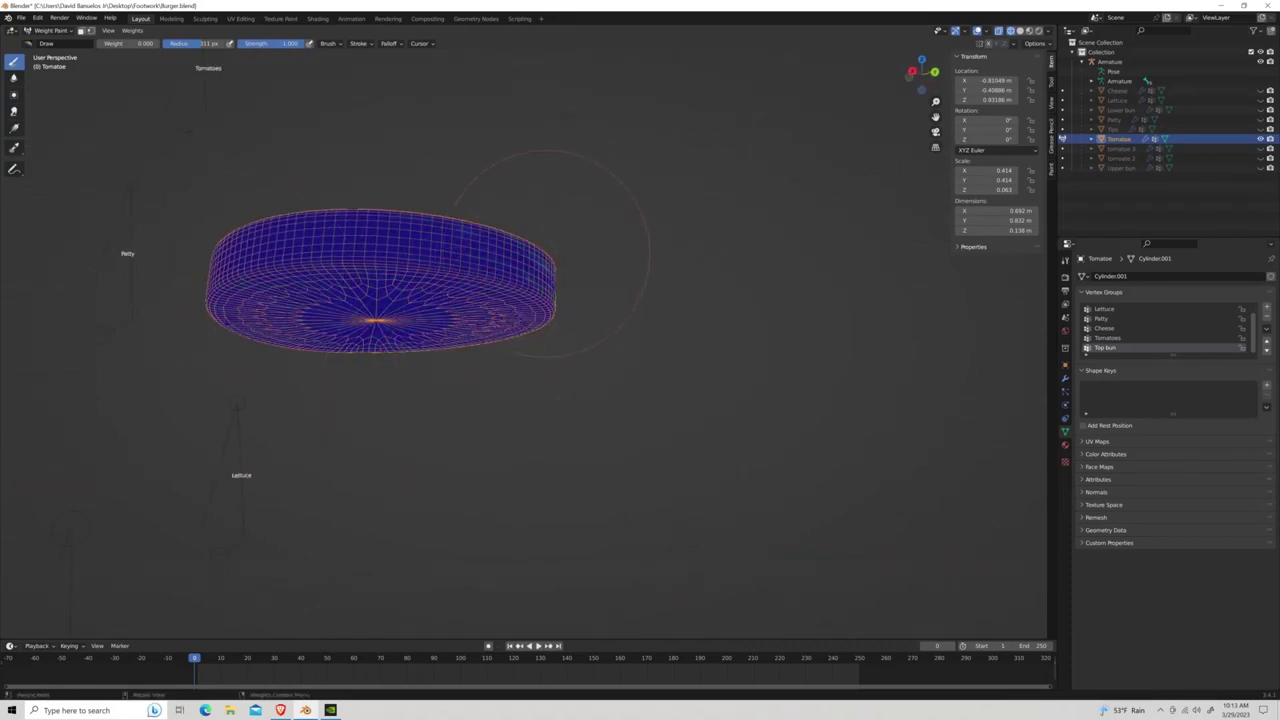
pyautogui.moveTo(552, 255); pyautogui.dragTo(456, 305, button='middle')
pyautogui.moveTo(668, 290); pyautogui.dragTo(560, 300, button='middle')
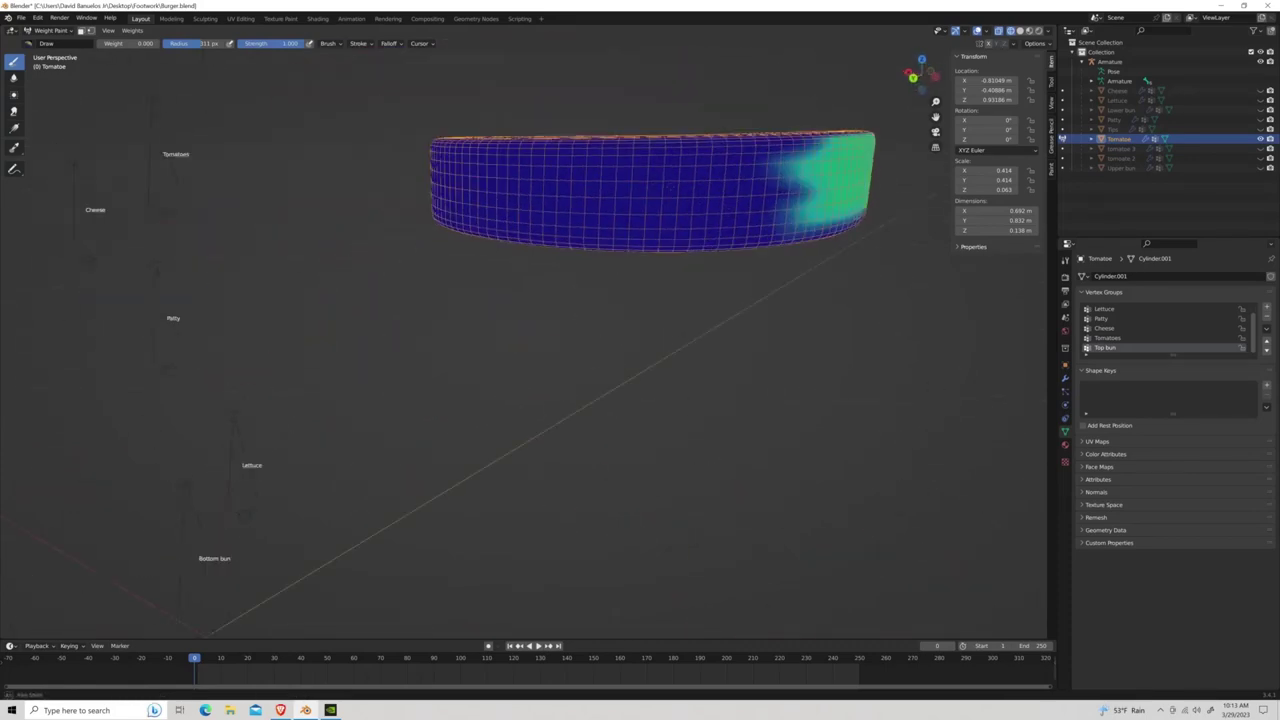
pyautogui.click(1108, 337)
pyautogui.click(1104, 328)
# Check the armature in Pose Mode, then return to weight painting the tomato.
pyautogui.click(54, 33)
pyautogui.hotkey('ctrl', 'Tab')
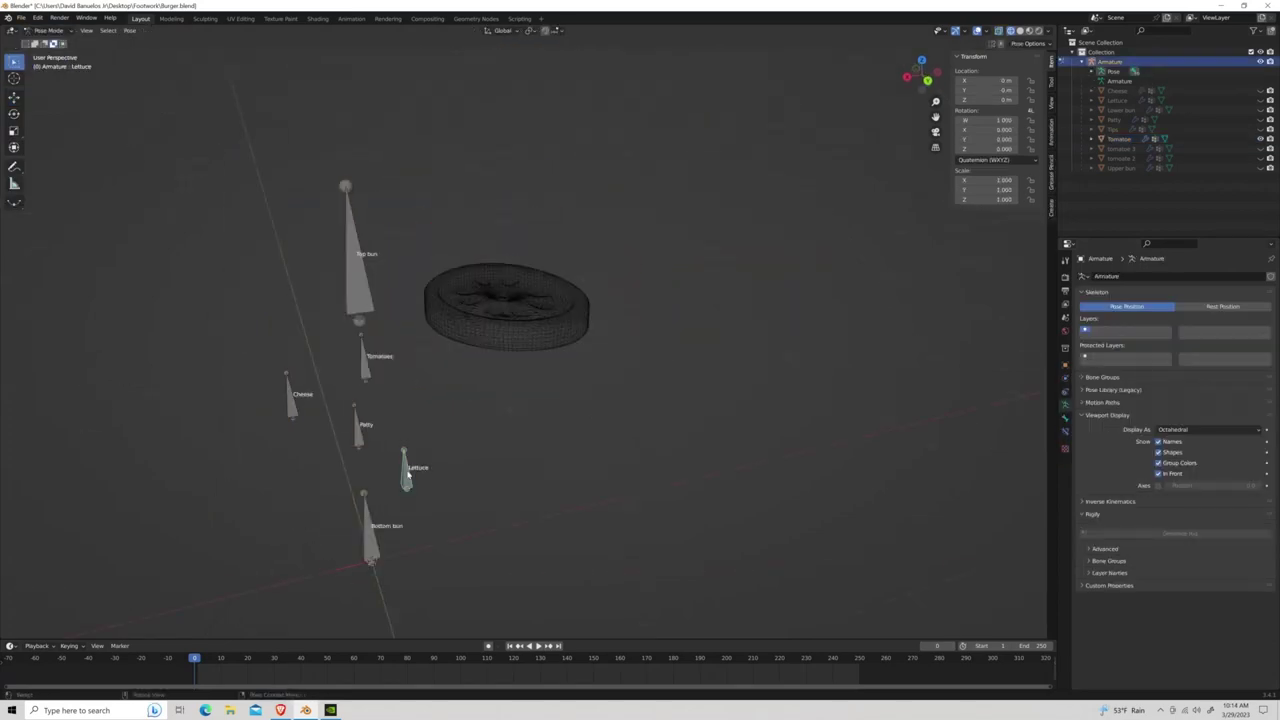
pyautogui.hotkey('ctrl', 'Tab')
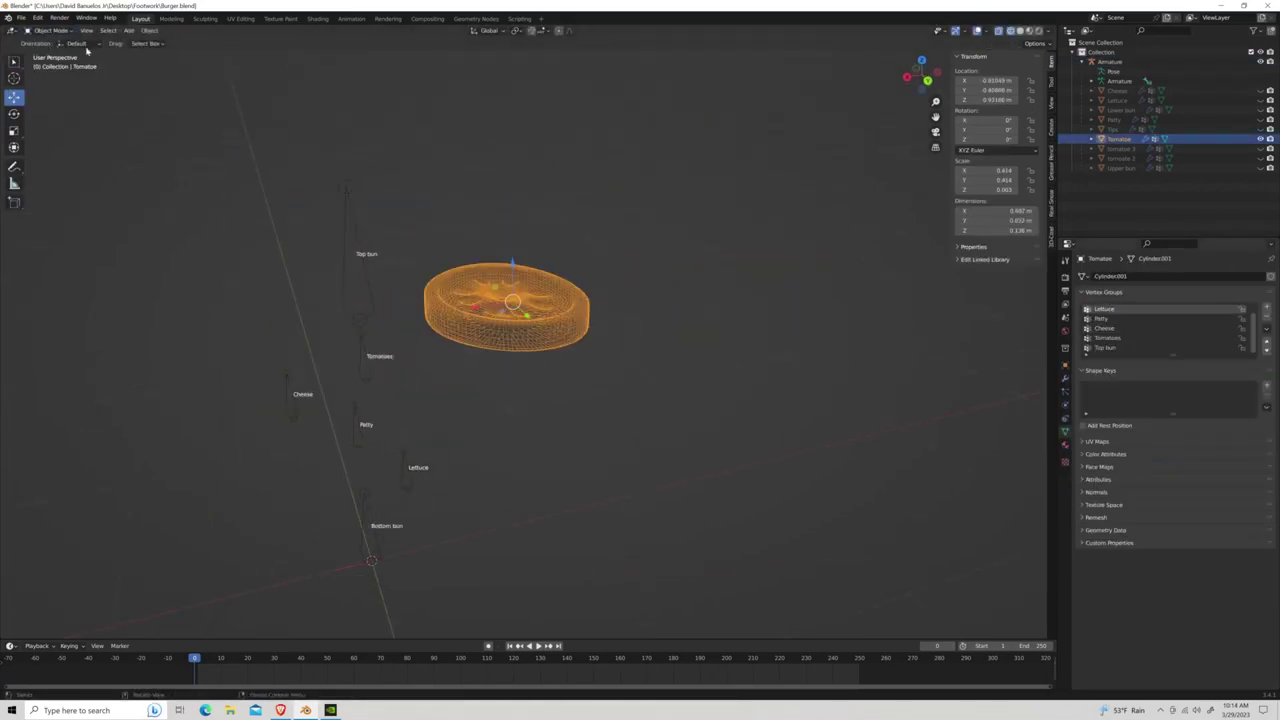
pyautogui.hotkey('ctrl', 'Tab')
# Paint the tomato's green side areas back to 0 weight, checking from below and the side.
pyautogui.moveTo(485, 408); pyautogui.dragTo(265, 310, button='middle')
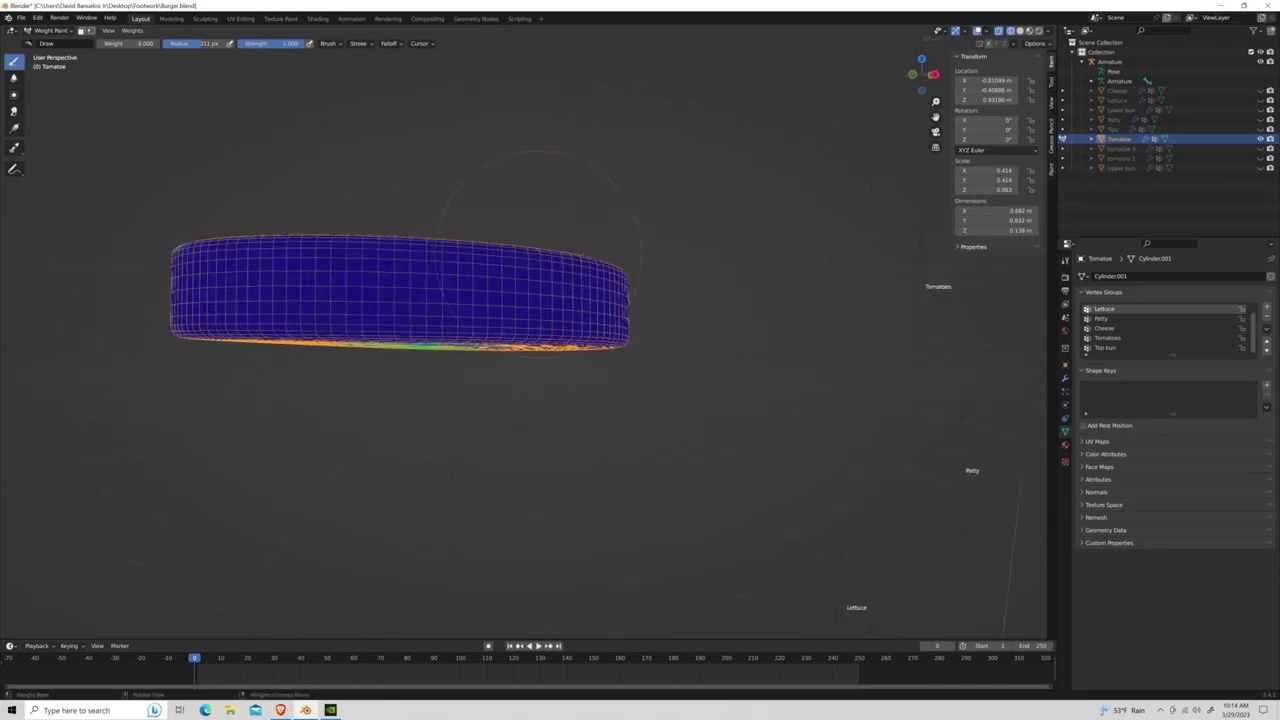
pyautogui.moveTo(277, 358); pyautogui.dragTo(525, 328, button='middle')
pyautogui.moveTo(521, 328); pyautogui.dragTo(638, 403)
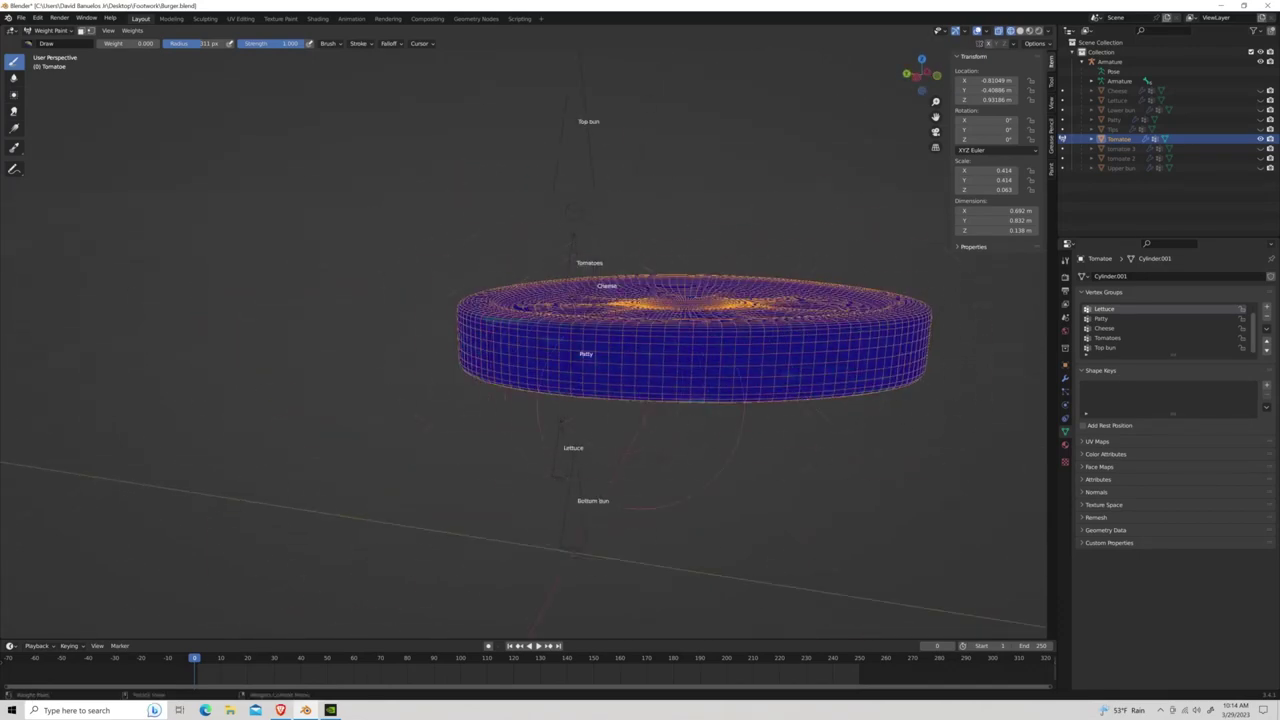
pyautogui.moveTo(638, 403); pyautogui.dragTo(512, 258, button='middle')
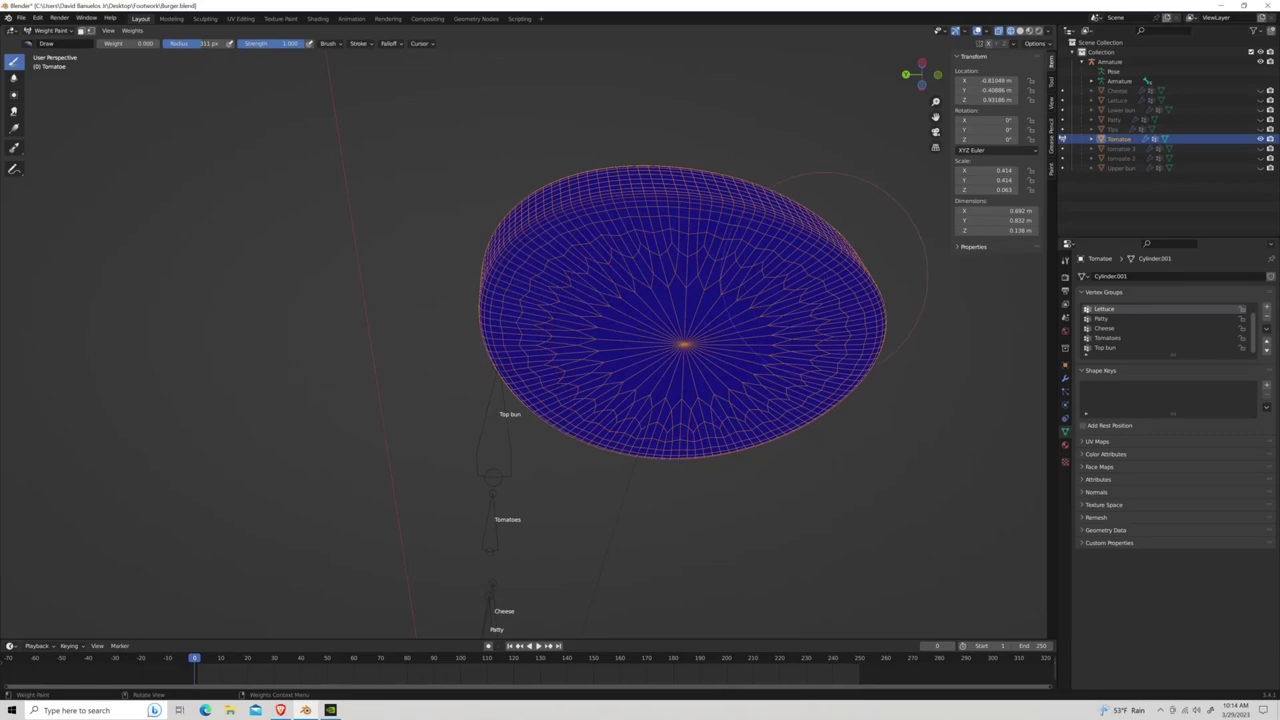
pyautogui.moveTo(905, 262); pyautogui.dragTo(600, 330, button='middle')
pyautogui.hotkey('ctrl', 'Tab')
pyautogui.hotkey('ctrl', 'Tab')
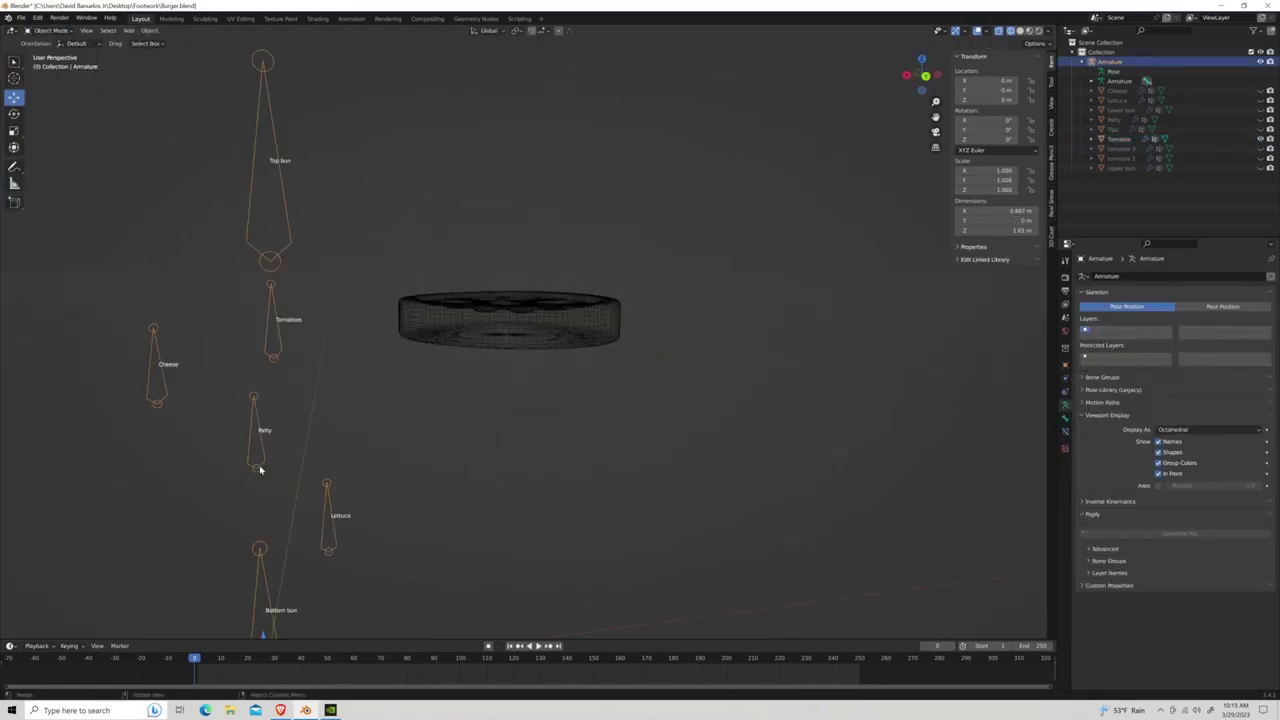
# Put the tomato in Weight Paint mode and view it from low side and top.
pyautogui.click(508, 318)
pyautogui.click(50, 43)
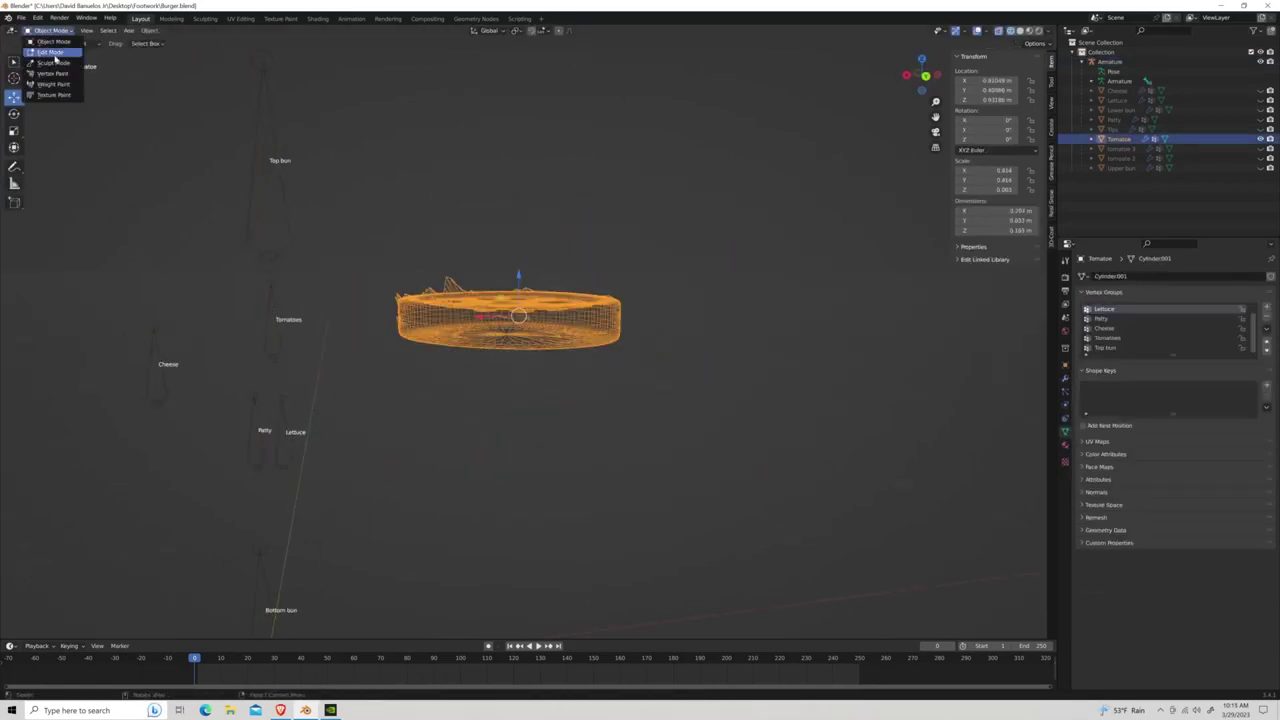
pyautogui.click(60, 90)
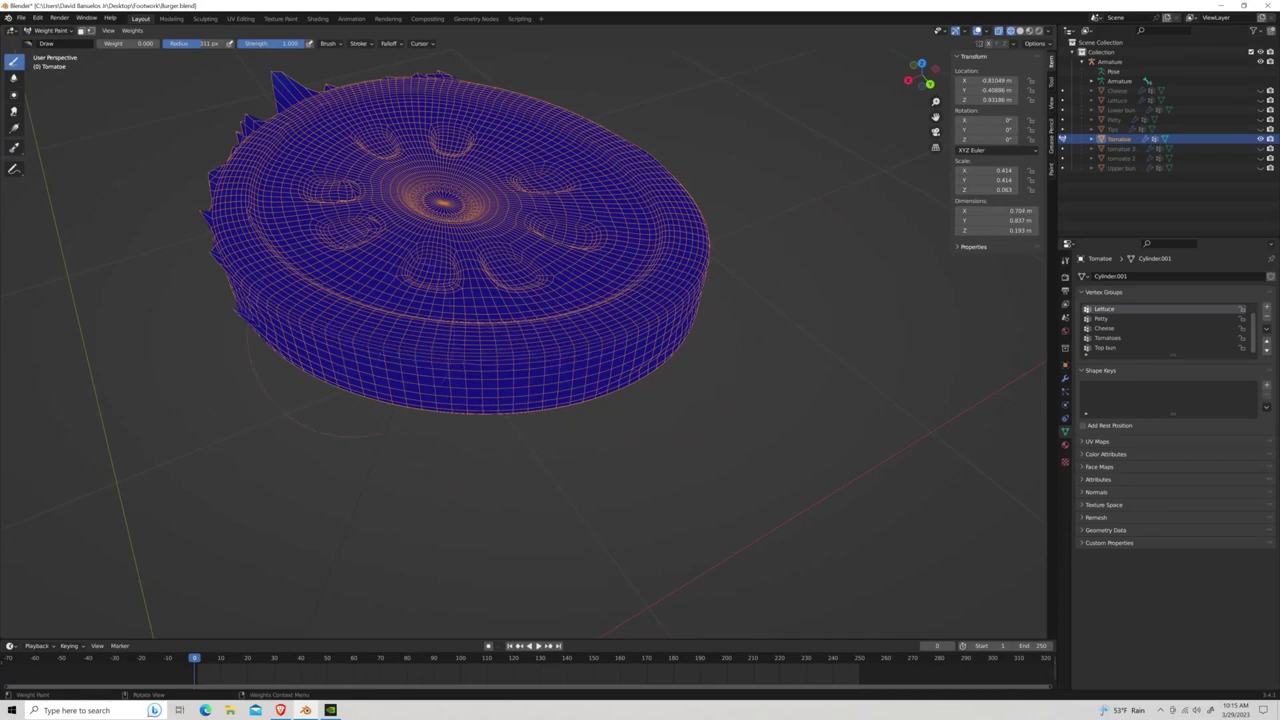
pyautogui.moveTo(275, 375); pyautogui.dragTo(515, 400, button='middle')
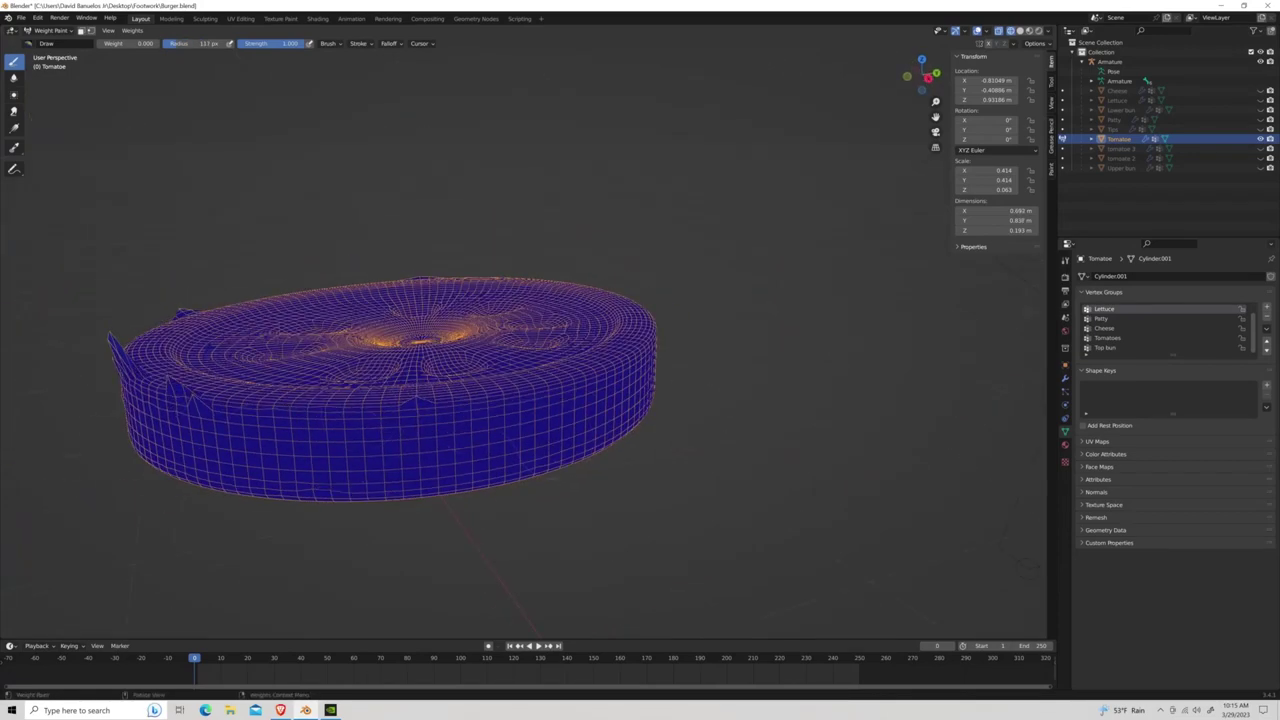
pyautogui.scroll(4, 1028, 567)
pyautogui.moveTo(760, 370)
pyautogui.mouseDown(button='middle')
pyautogui.moveTo(730, 445)
pyautogui.moveTo(720, 385)
pyautogui.moveTo(720, 440)
pyautogui.moveTo(715, 410)
pyautogui.mouseUp(button='middle')
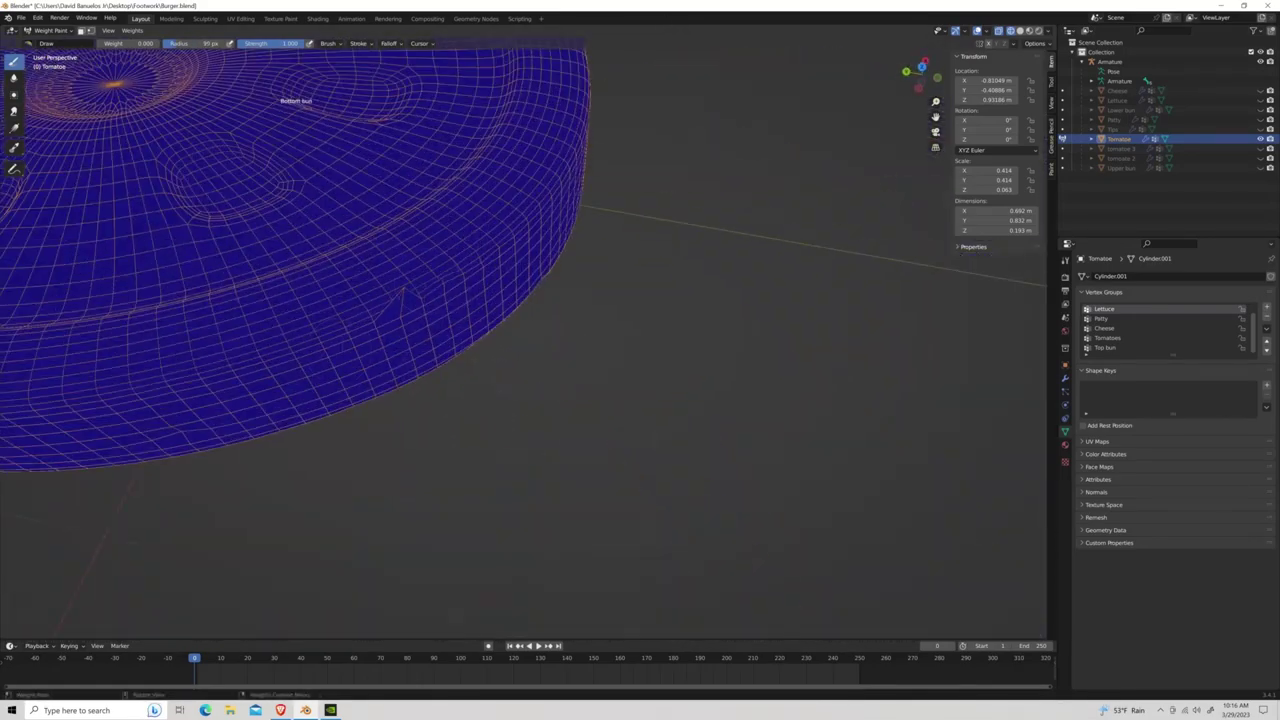
# Inspect the tomato's spikes from below, above and the side, then select the armature.
pyautogui.moveTo(620, 150)
pyautogui.mouseDown(button='middle')
pyautogui.moveTo(542, 352)
pyautogui.moveTo(470, 465)
pyautogui.mouseUp(button='middle')
pyautogui.scroll(3, 470, 465)
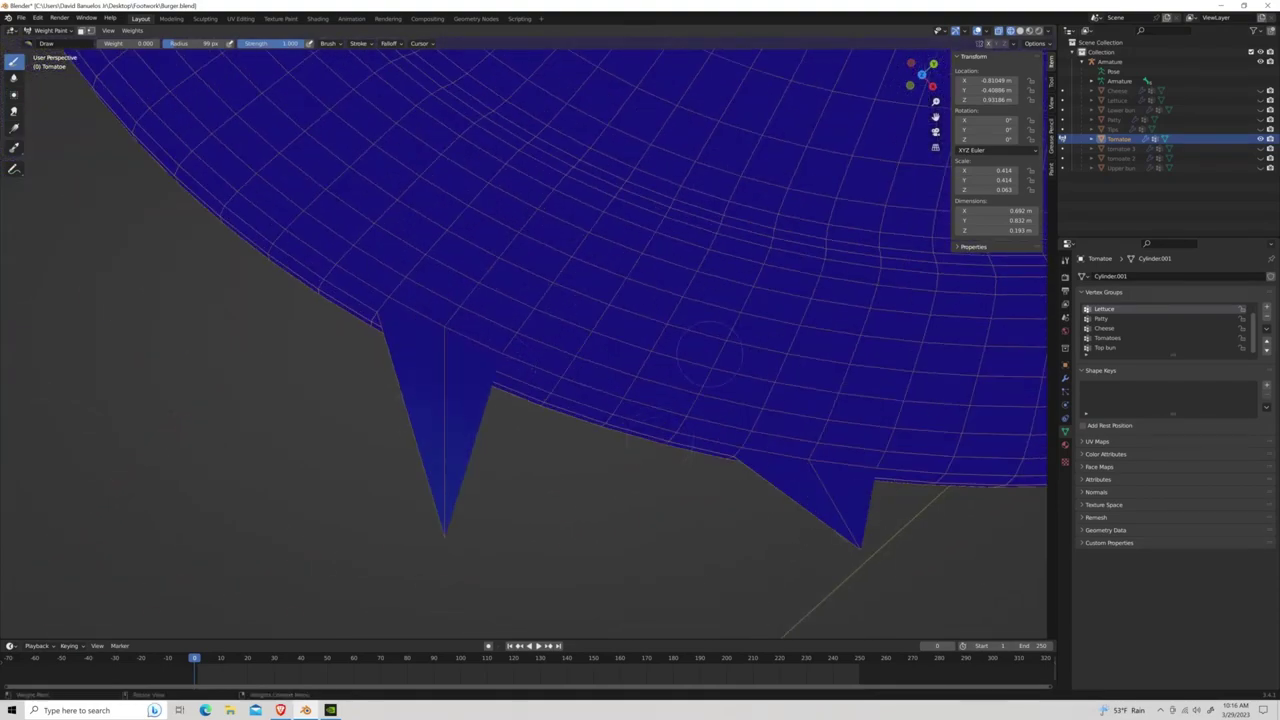
pyautogui.scroll(-5, 708, 355)
pyautogui.moveTo(708, 355)
pyautogui.mouseDown(button='middle')
pyautogui.moveTo(787, 298)
pyautogui.moveTo(581, 148)
pyautogui.mouseUp(button='middle')
pyautogui.moveTo(465, 151); pyautogui.dragTo(180, 233, button='middle')
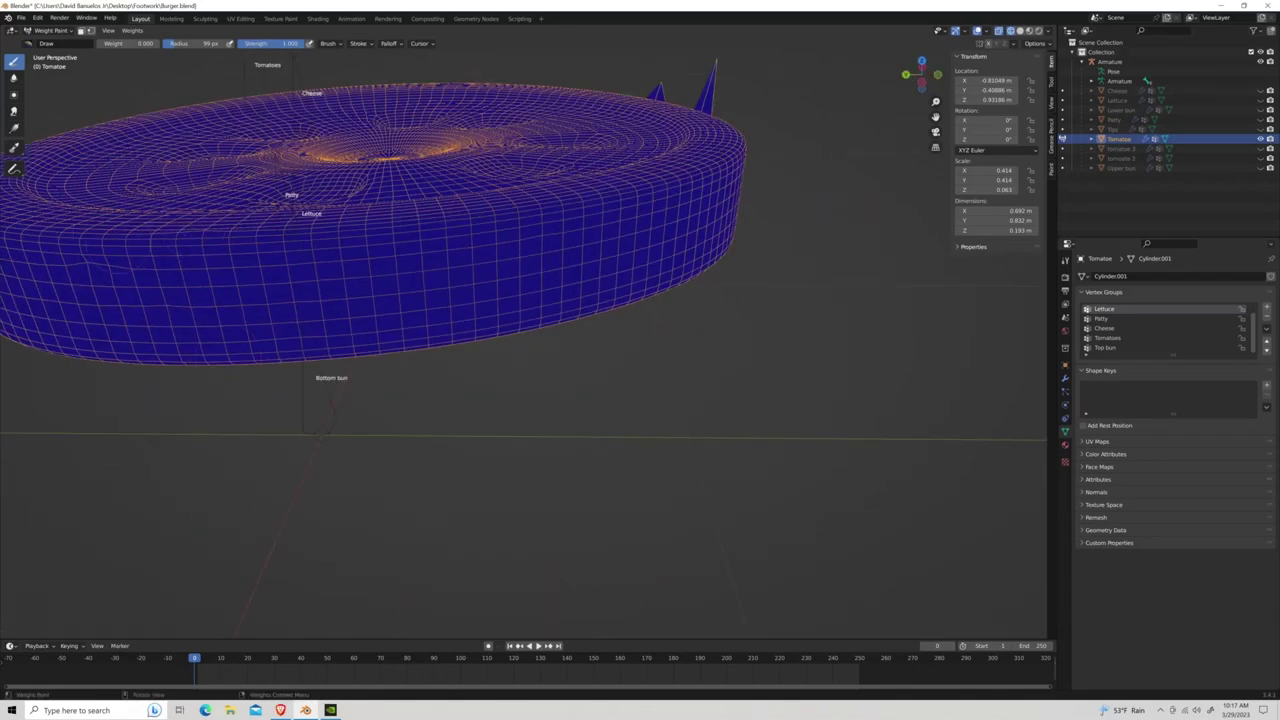
pyautogui.moveTo(270, 255); pyautogui.dragTo(175, 375, button='middle')
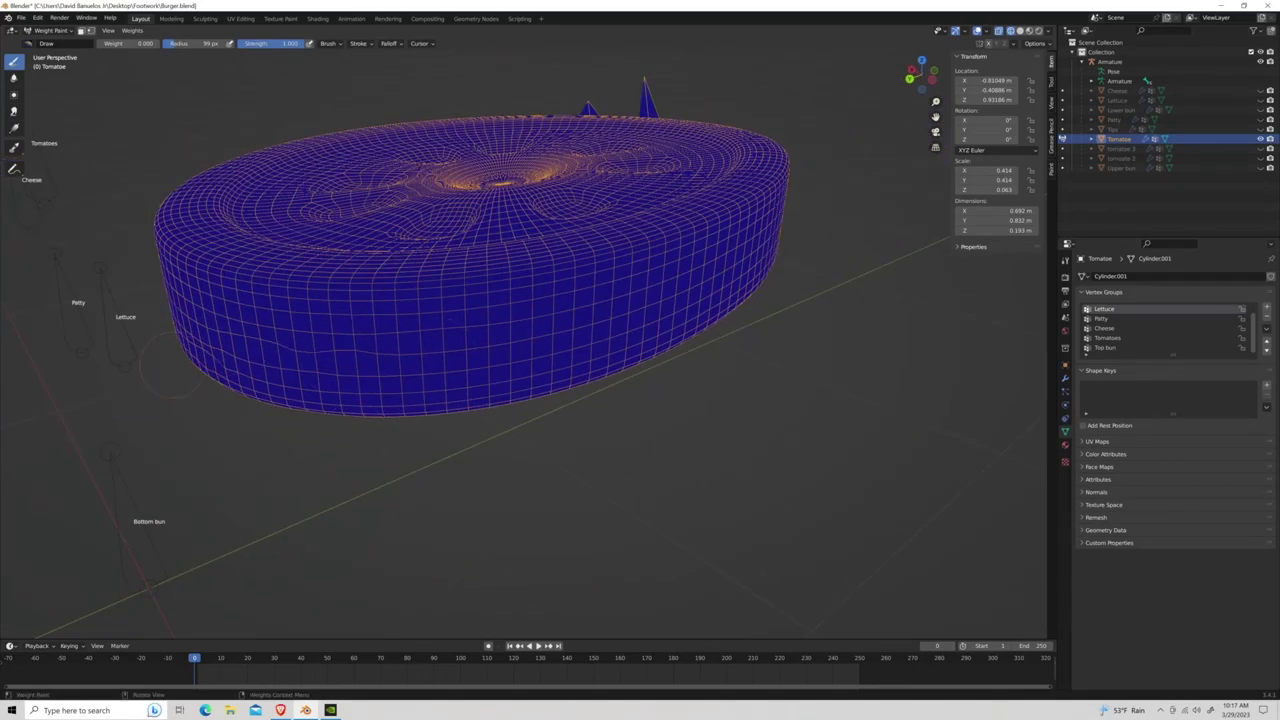
pyautogui.moveTo(500, 400); pyautogui.dragTo(500, 250, button='middle')
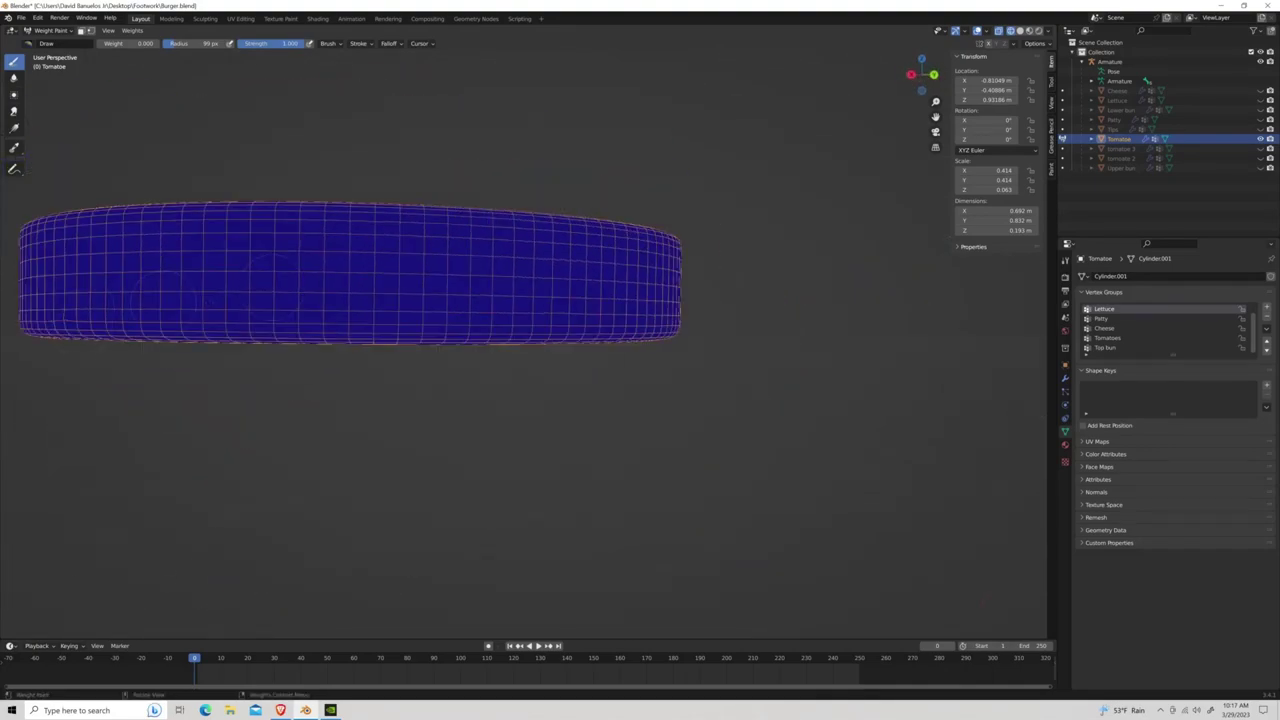
pyautogui.click(55, 31)
# In Pose Mode, grab the Lettuce bone and move it to a new position.
pyautogui.click(50, 63)
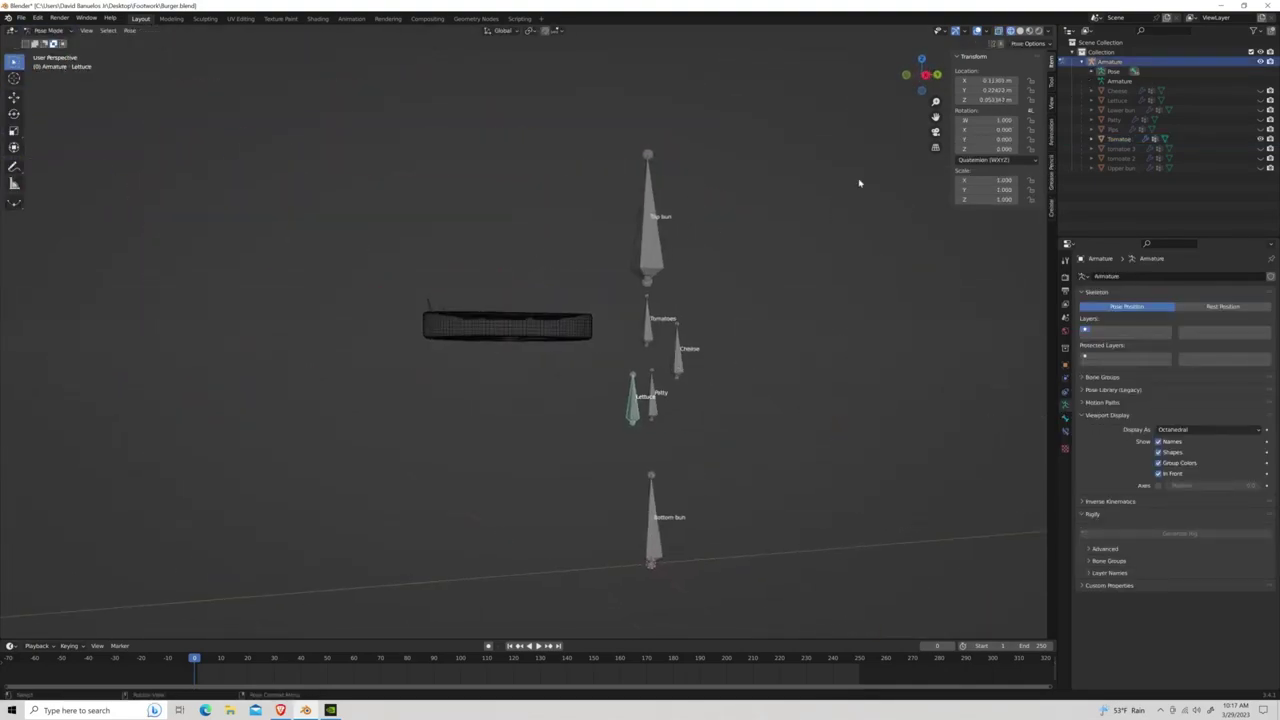
pyautogui.moveTo(725, 206); pyautogui.dragTo(485, 428, button='middle')
pyautogui.press('g')
pyautogui.click(419, 329)
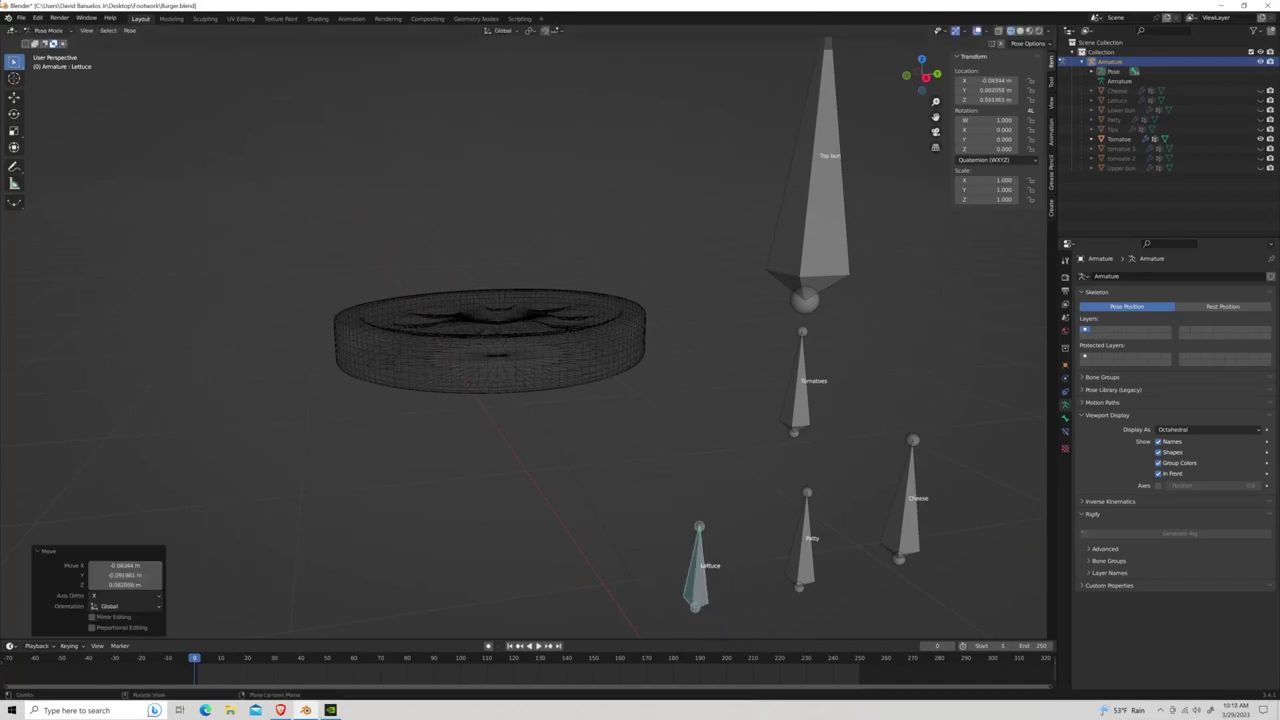
# Select the tomato mesh and inspect its weights in Weight Paint mode.
pyautogui.click(490, 330)
pyautogui.click(55, 31)
pyautogui.click(50, 80)
pyautogui.moveTo(960, 300)
pyautogui.mouseDown(button='middle')
pyautogui.moveTo(948, 197)
pyautogui.moveTo(940, 230)
pyautogui.mouseUp(button='middle')
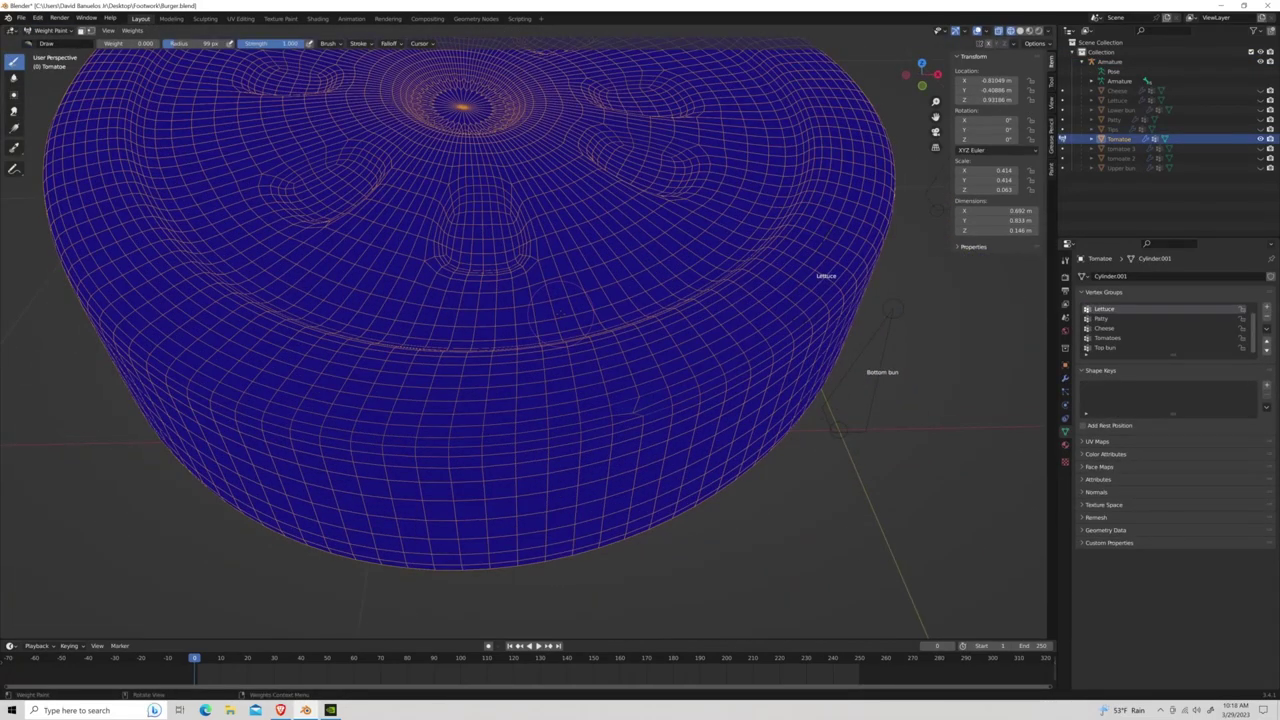
pyautogui.scroll(-5, 470, 300)
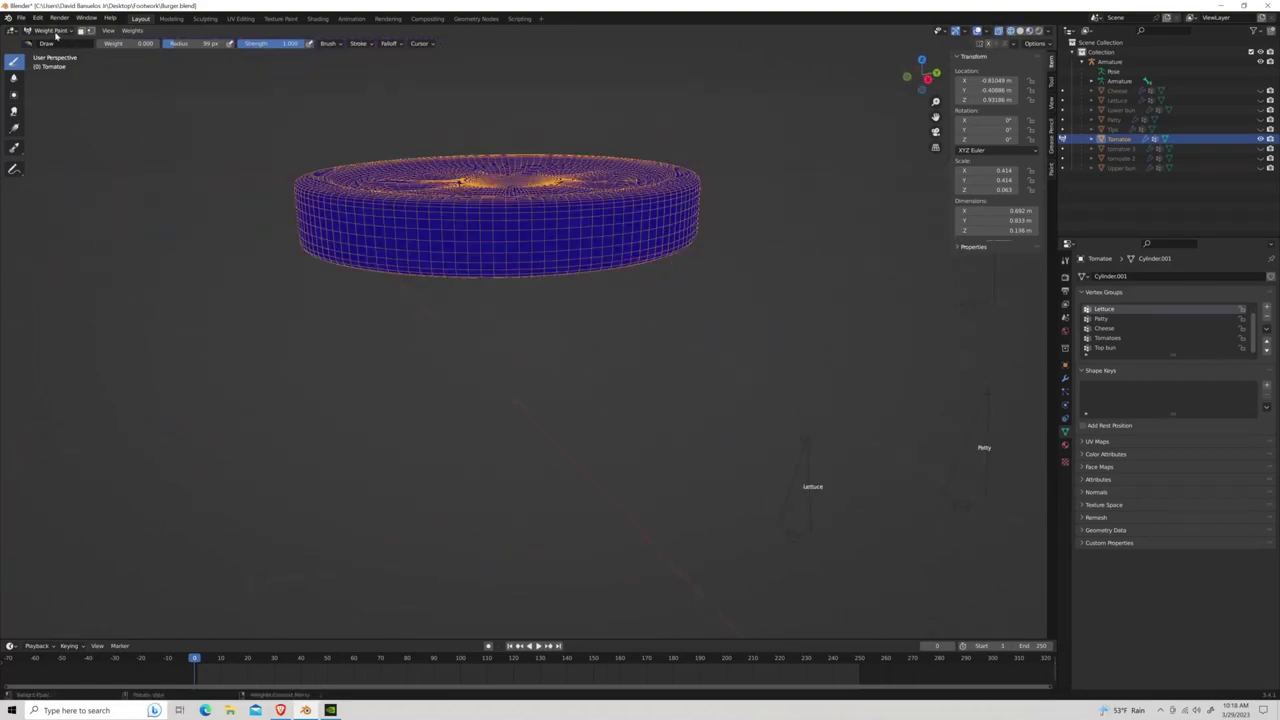
# Save Burger.blend, then re-check the tomato's weights from top and side views.
pyautogui.hotkey('ctrl', 's')
pyautogui.click(50, 31)
pyautogui.click(47, 42)
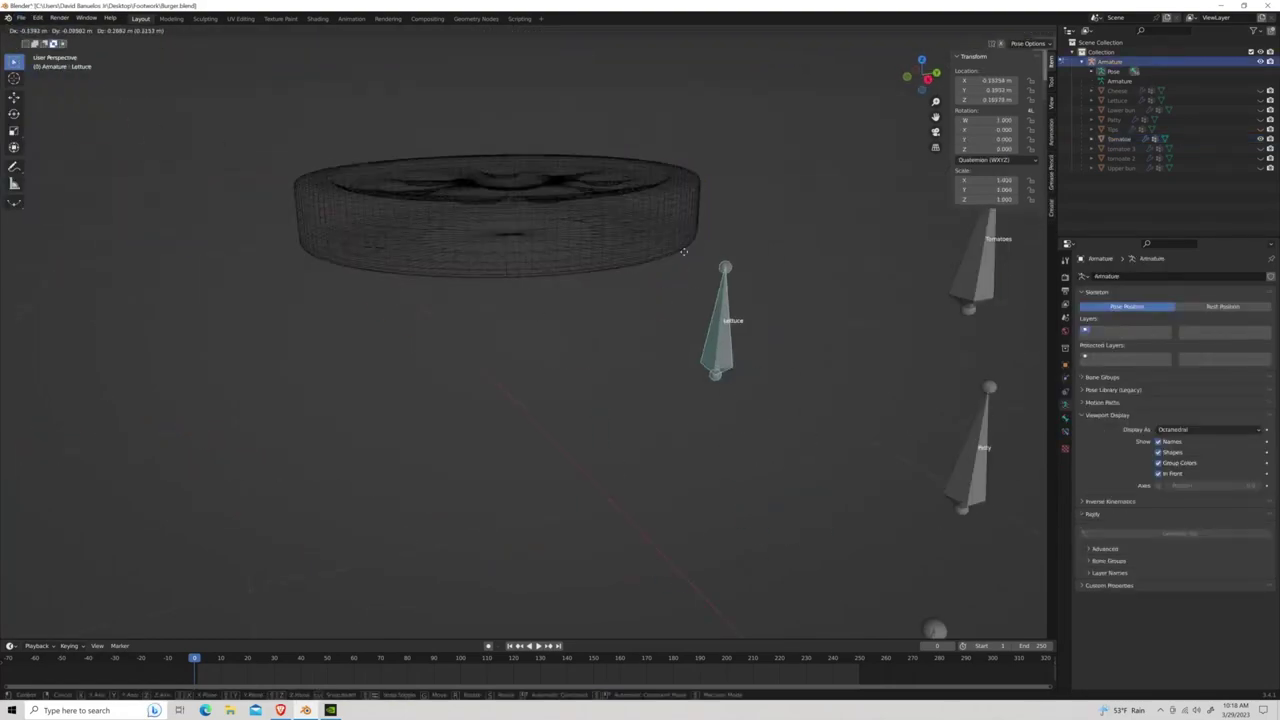
pyautogui.hotkey('ctrl', 'Tab')
pyautogui.moveTo(600, 380)
pyautogui.mouseDown(button='middle')
pyautogui.moveTo(650, 418)
pyautogui.moveTo(600, 320)
pyautogui.moveTo(600, 280)
pyautogui.mouseUp(button='middle')
pyautogui.moveTo(531, 400)
pyautogui.mouseDown(button='middle')
pyautogui.moveTo(531, 505)
pyautogui.moveTo(410, 465)
pyautogui.moveTo(420, 480)
pyautogui.moveTo(420, 440)
pyautogui.mouseUp(button='middle')
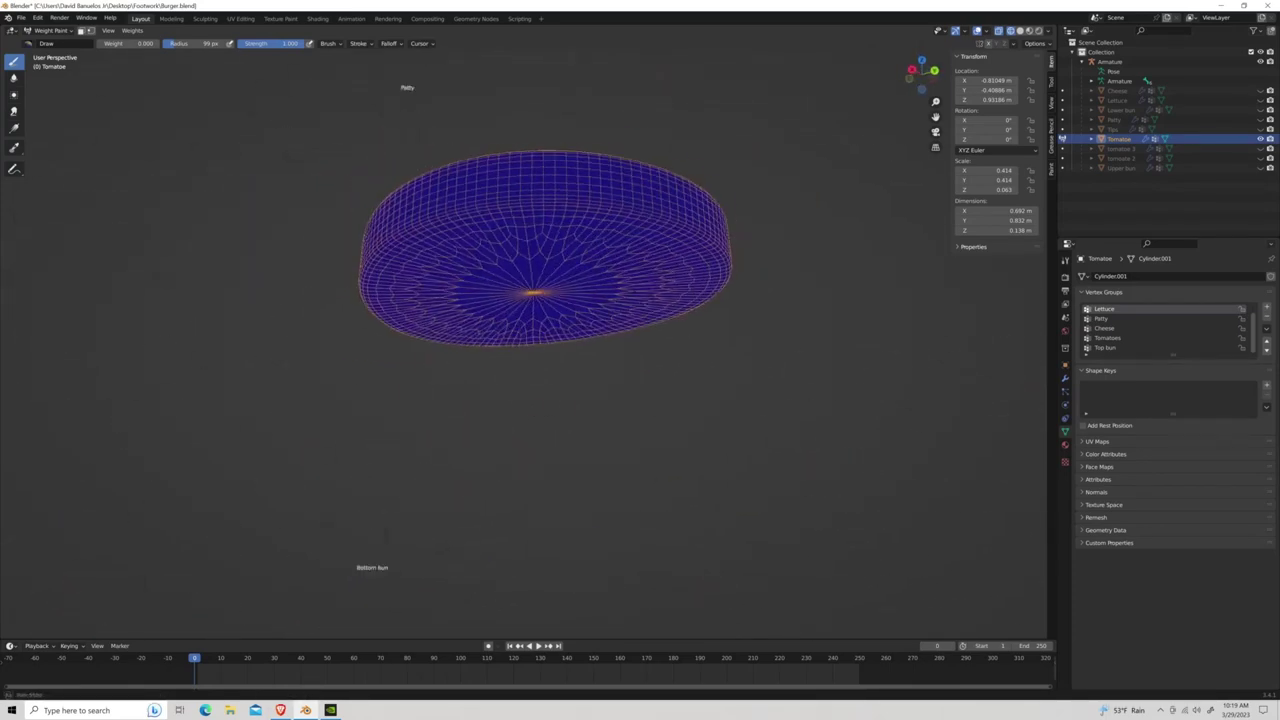
pyautogui.moveTo(540, 300); pyautogui.dragTo(560, 230, button='middle')
# Back in Pose Mode, test-move the Lettuce bone upward again.
pyautogui.hotkey('ctrl', 'Tab')
pyautogui.click(563, 223)
pyautogui.hotkey('ctrl', 'Tab')
pyautogui.press('g')
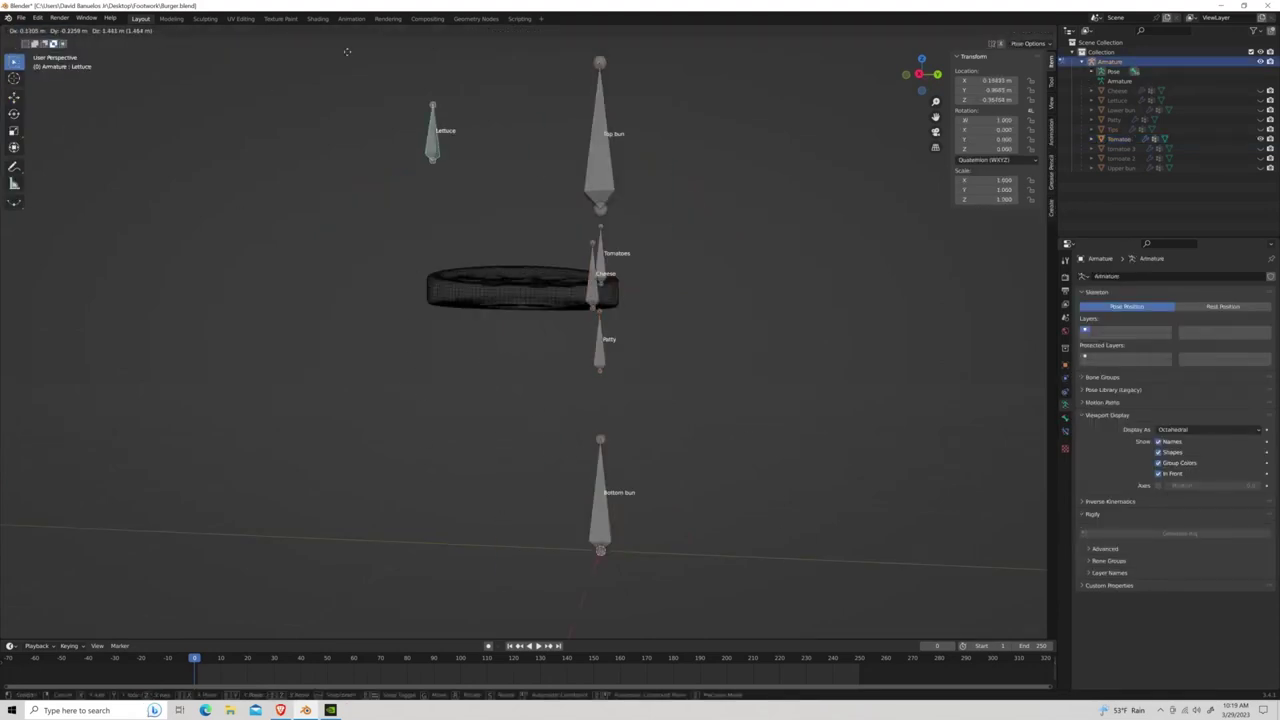
pyautogui.scroll(-4, 400, 300)
pyautogui.click(430, 371)
# Select the tomato and view its weights, showing spikes pulled up by leftover Lettuce weight.
pyautogui.hotkey('ctrl', 'Tab')
pyautogui.moveTo(560, 300); pyautogui.dragTo(589, 400, button='middle')
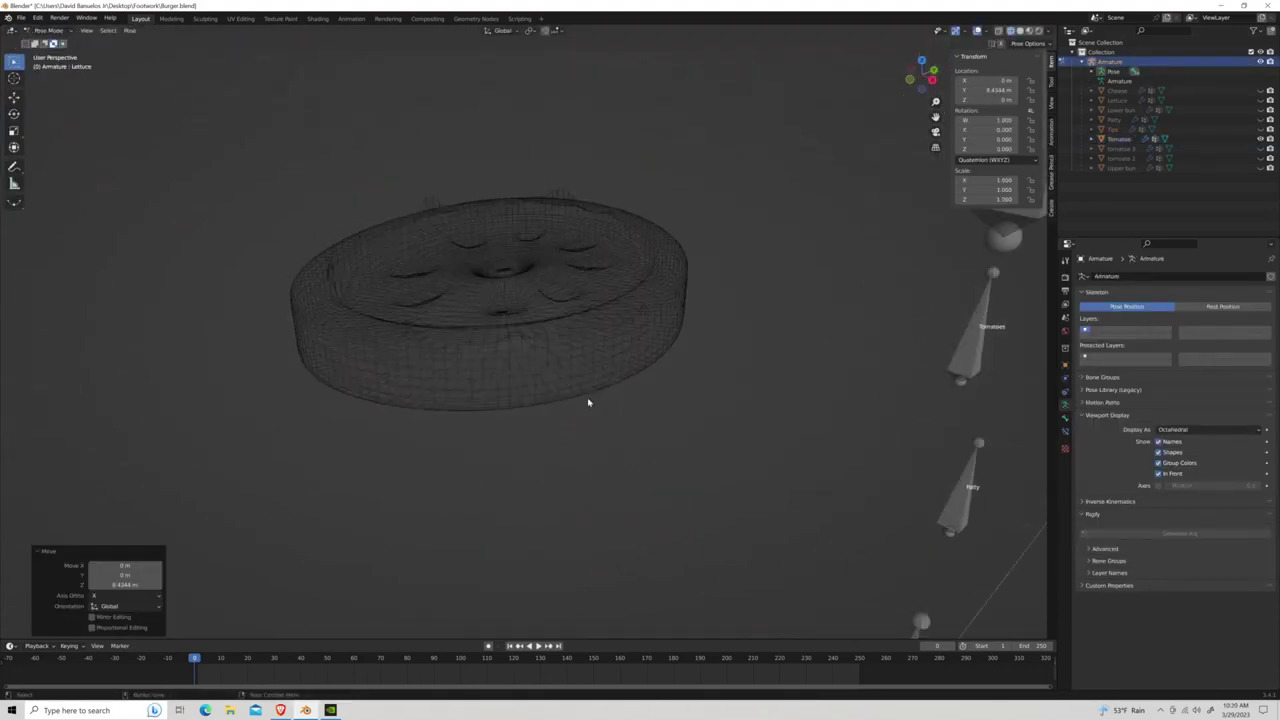
pyautogui.click(589, 400)
pyautogui.hotkey('ctrl', 'Tab')
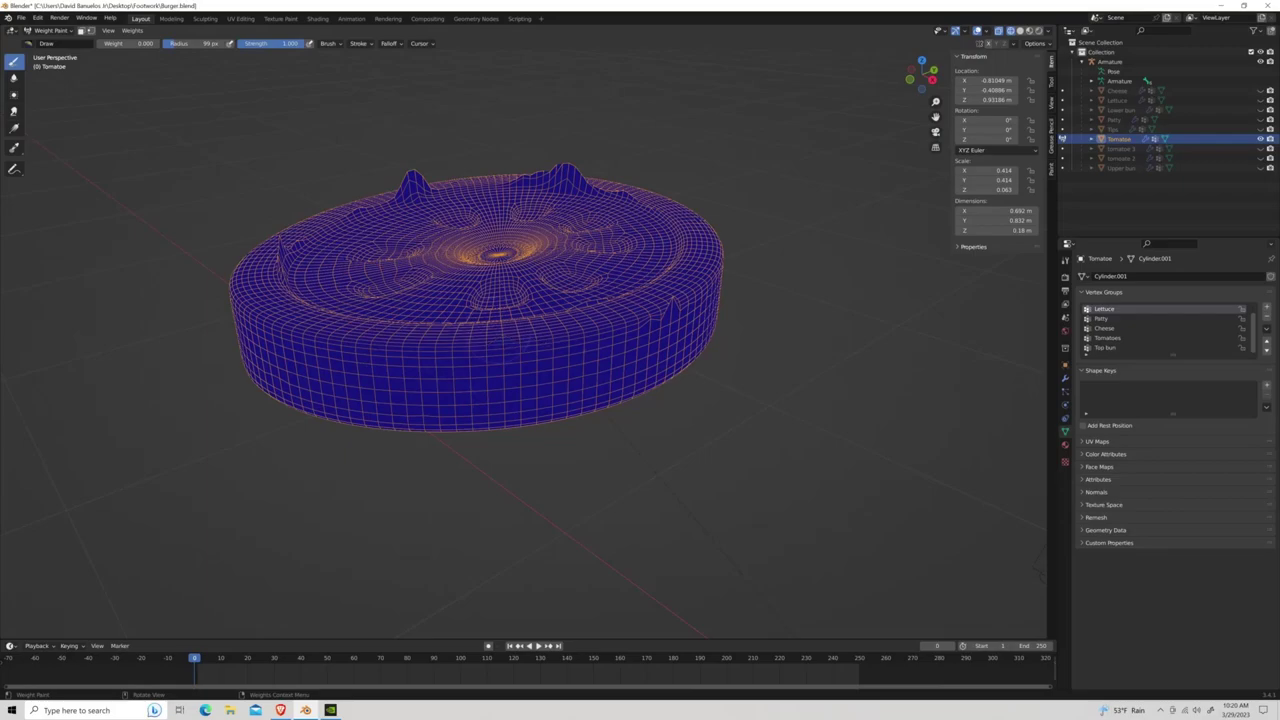